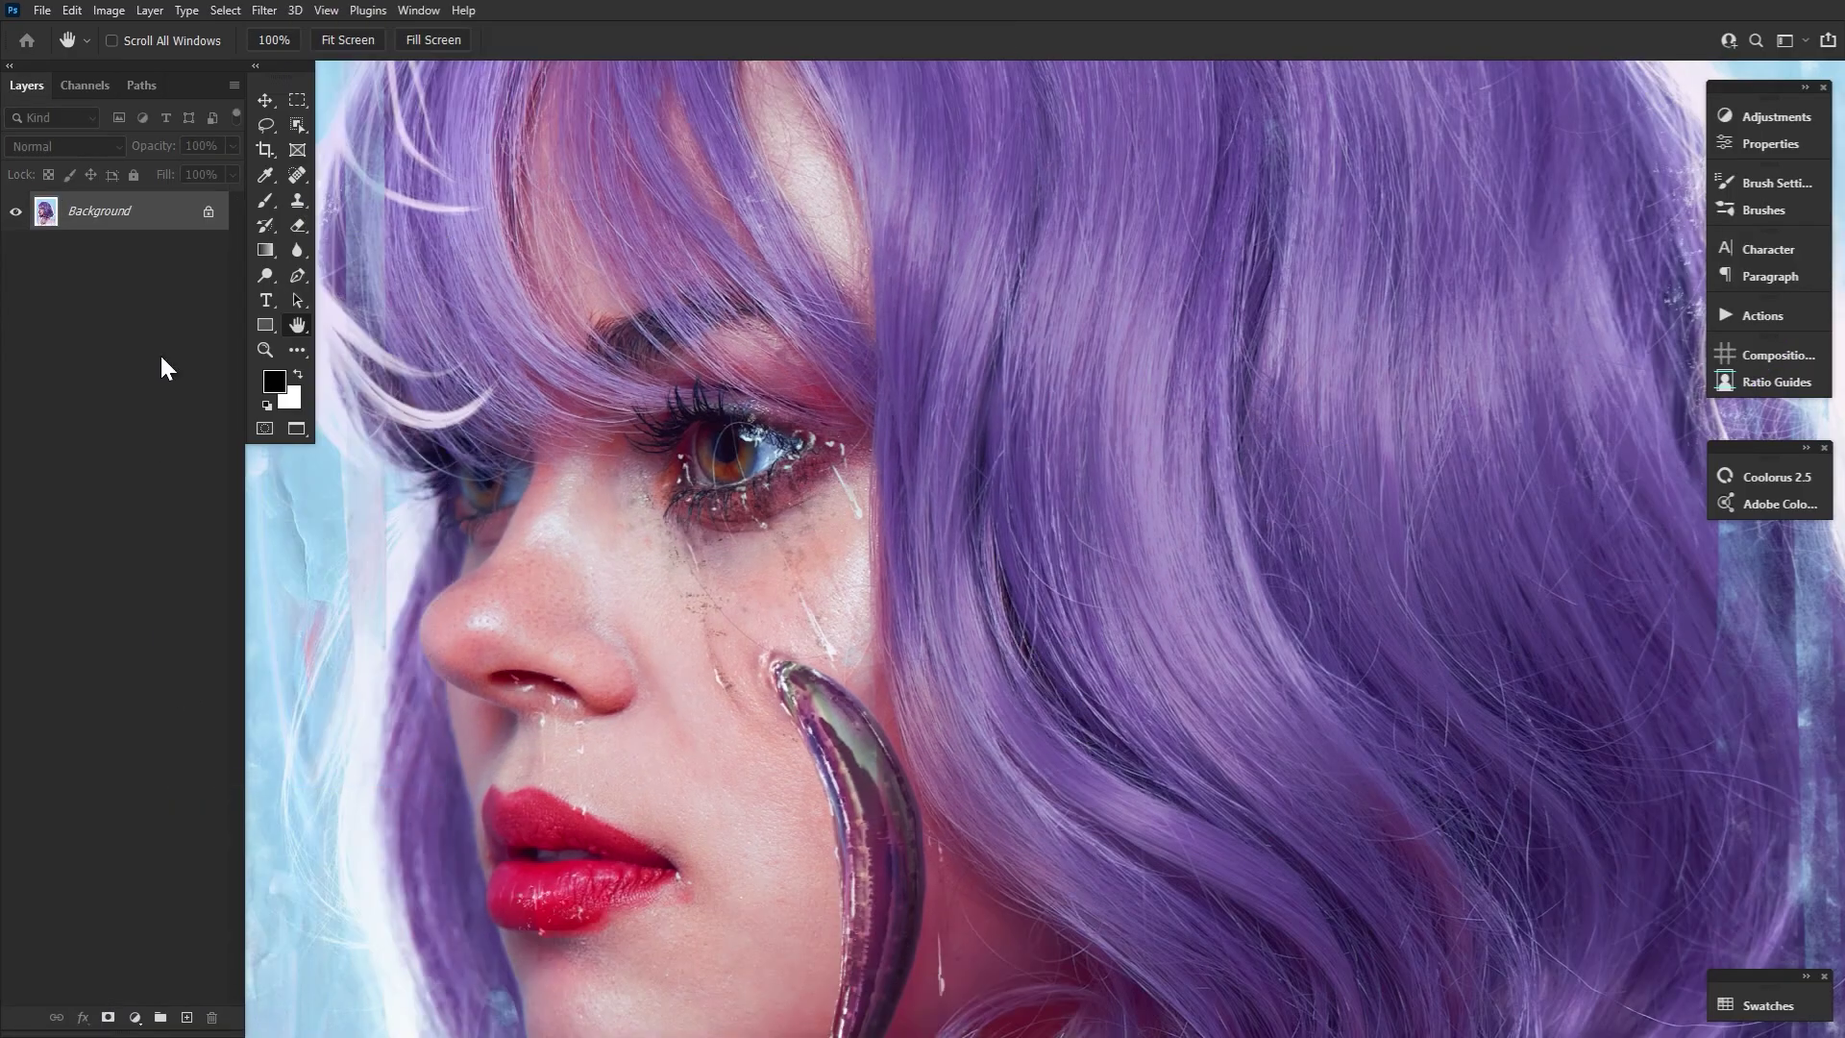
# - Apply a 0.3 px High Pass to the duplicated portrait layer in Overlay mode and show the Actions panel
pyautogui.hotkey('ctrl', 'alt', 'i')
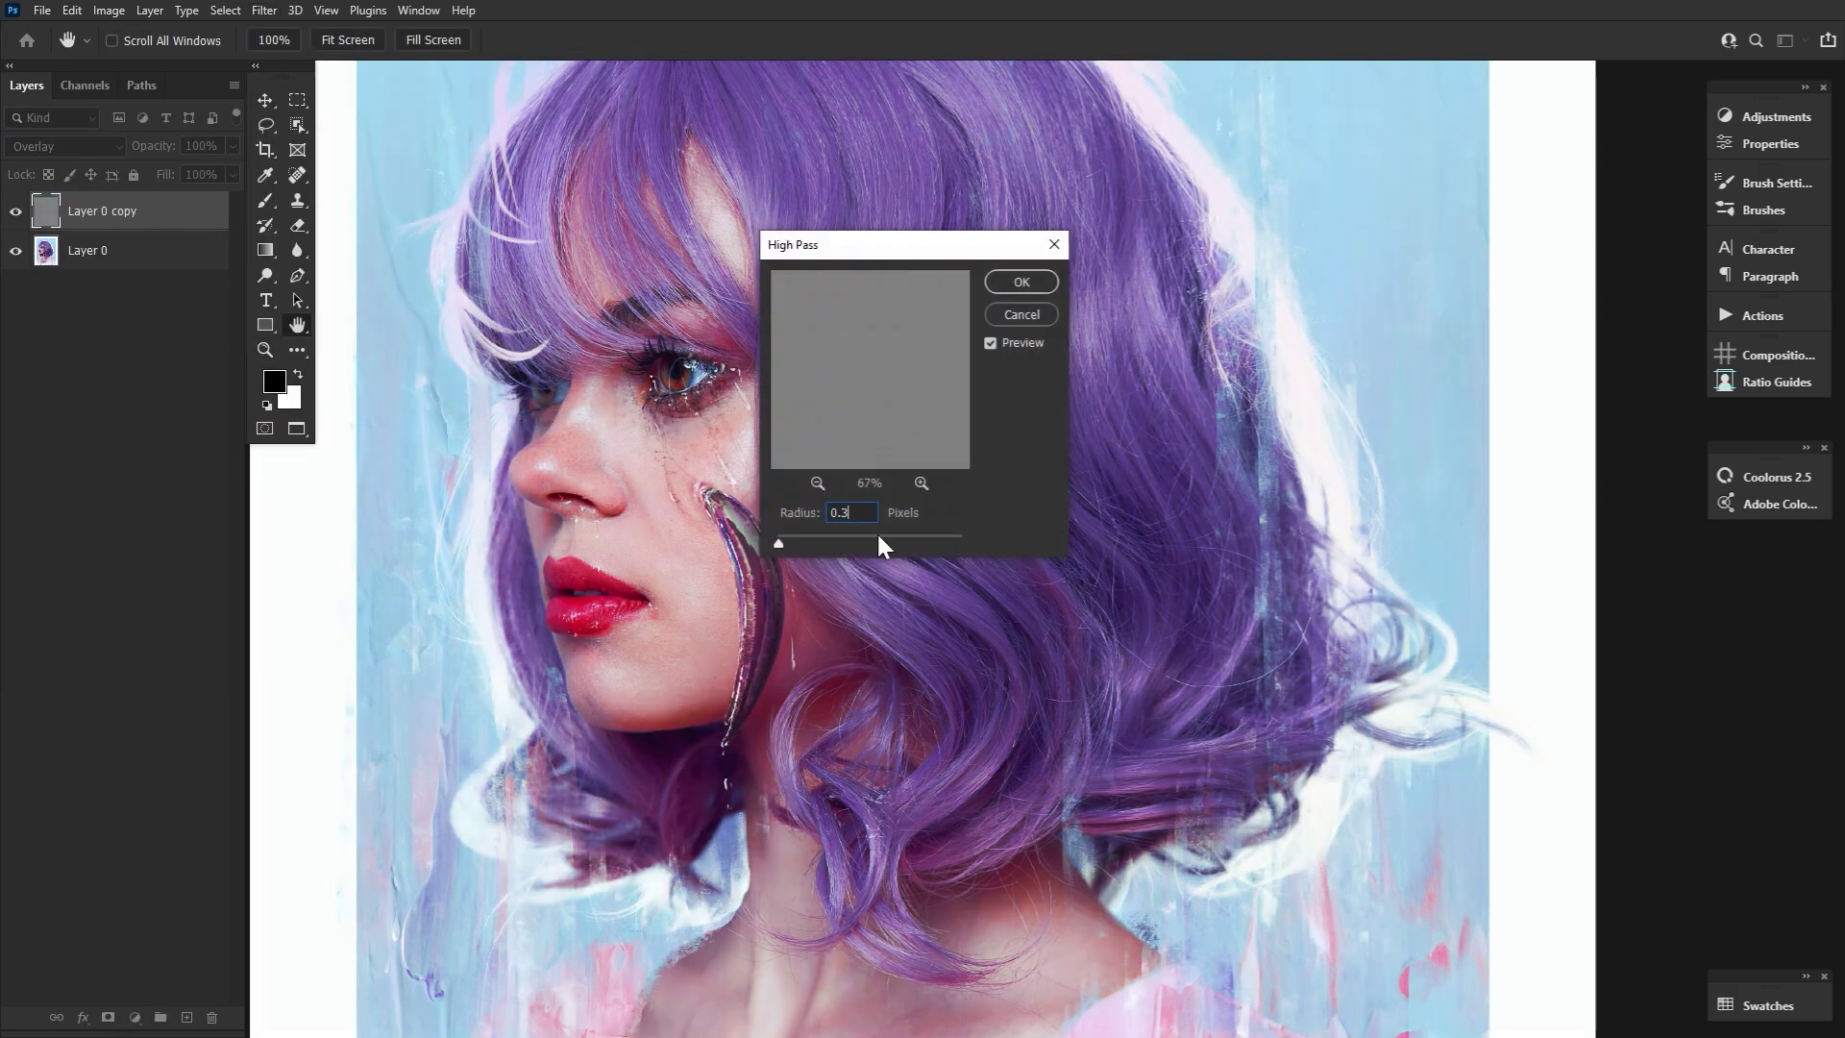
pyautogui.press('Return')
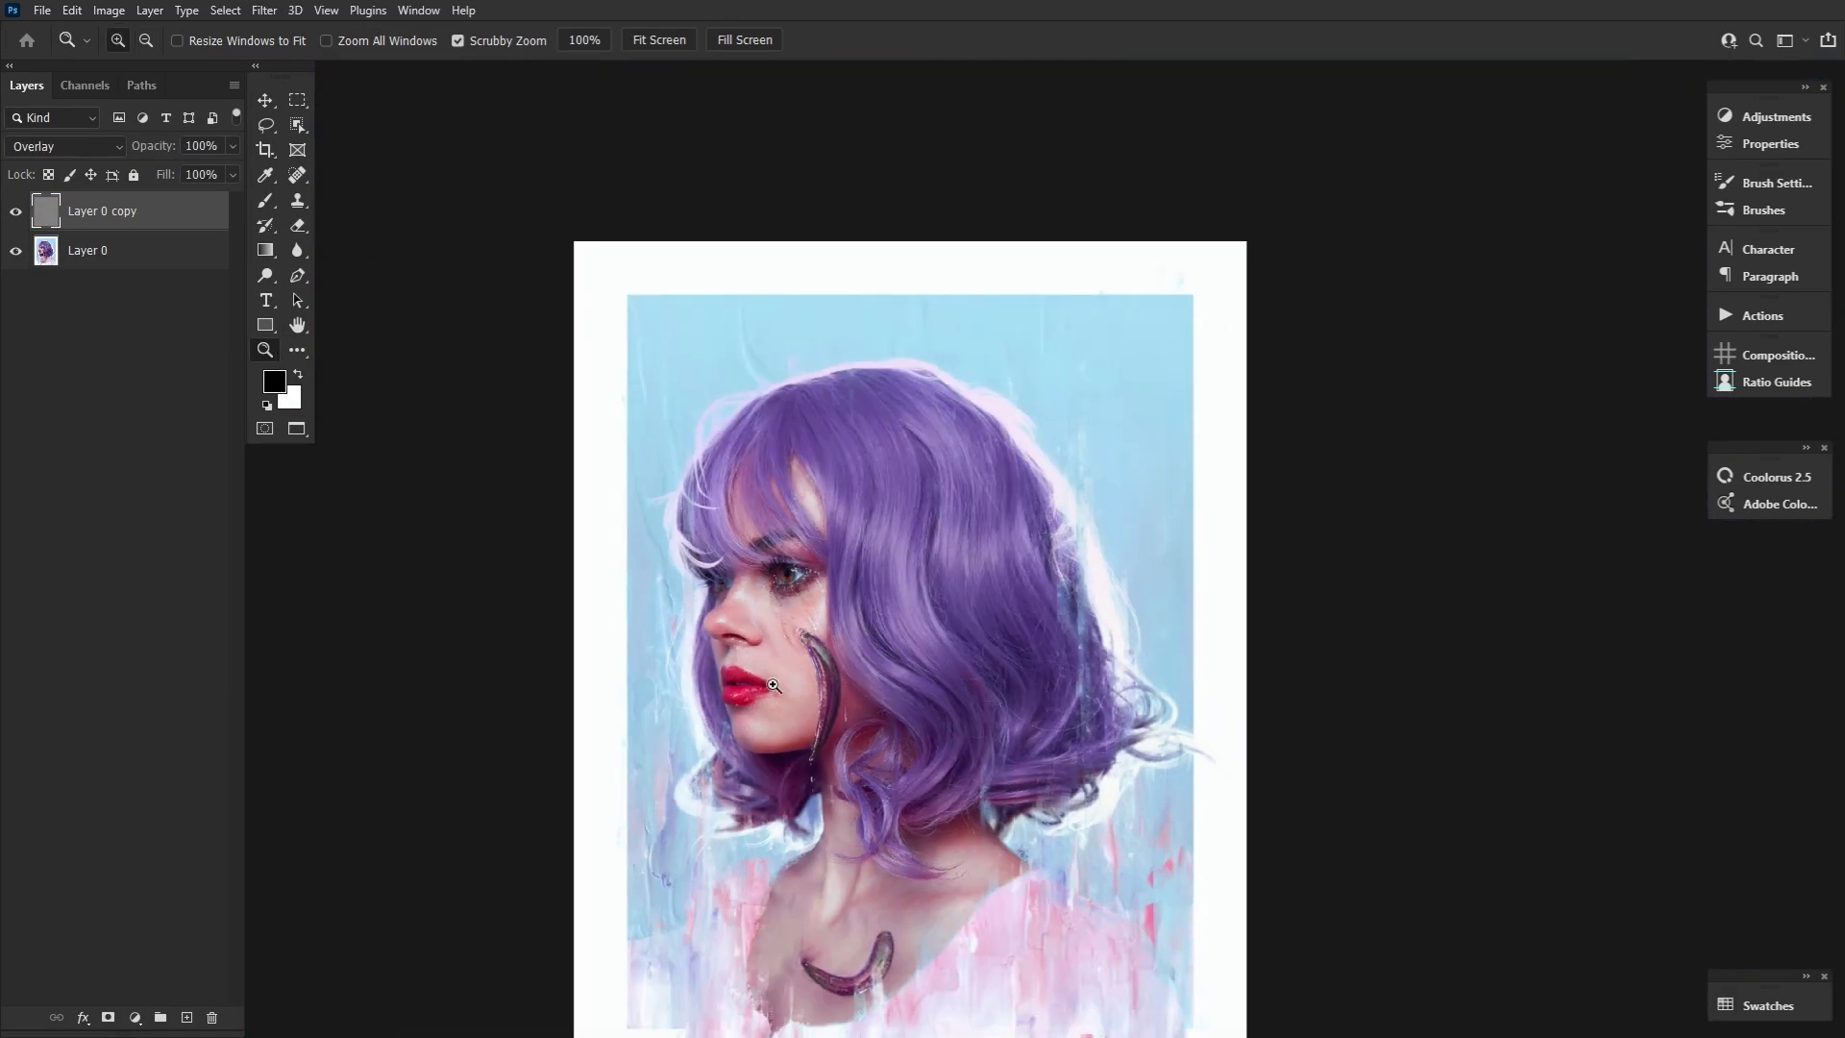
pyautogui.click(1783, 319)
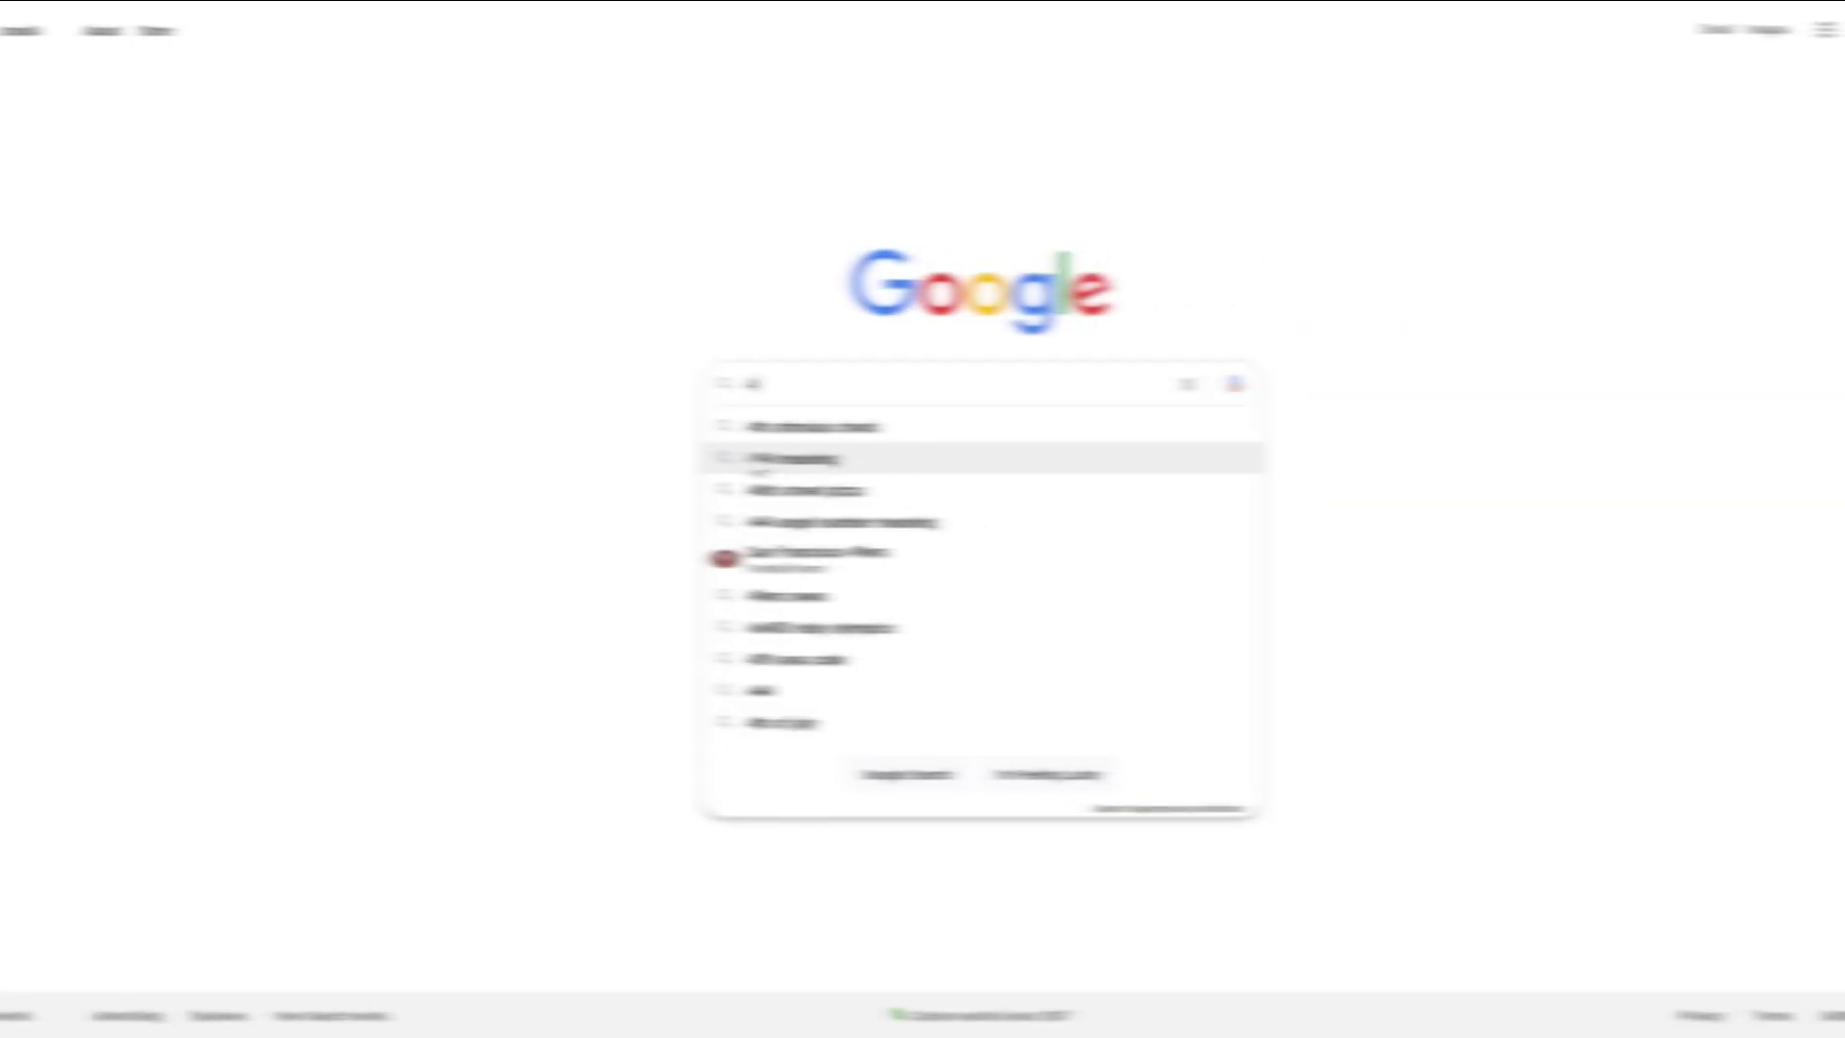
# - Search Google for '4k resolution size' and select the 3840 x 2160 pixel answer
pyautogui.write('s')
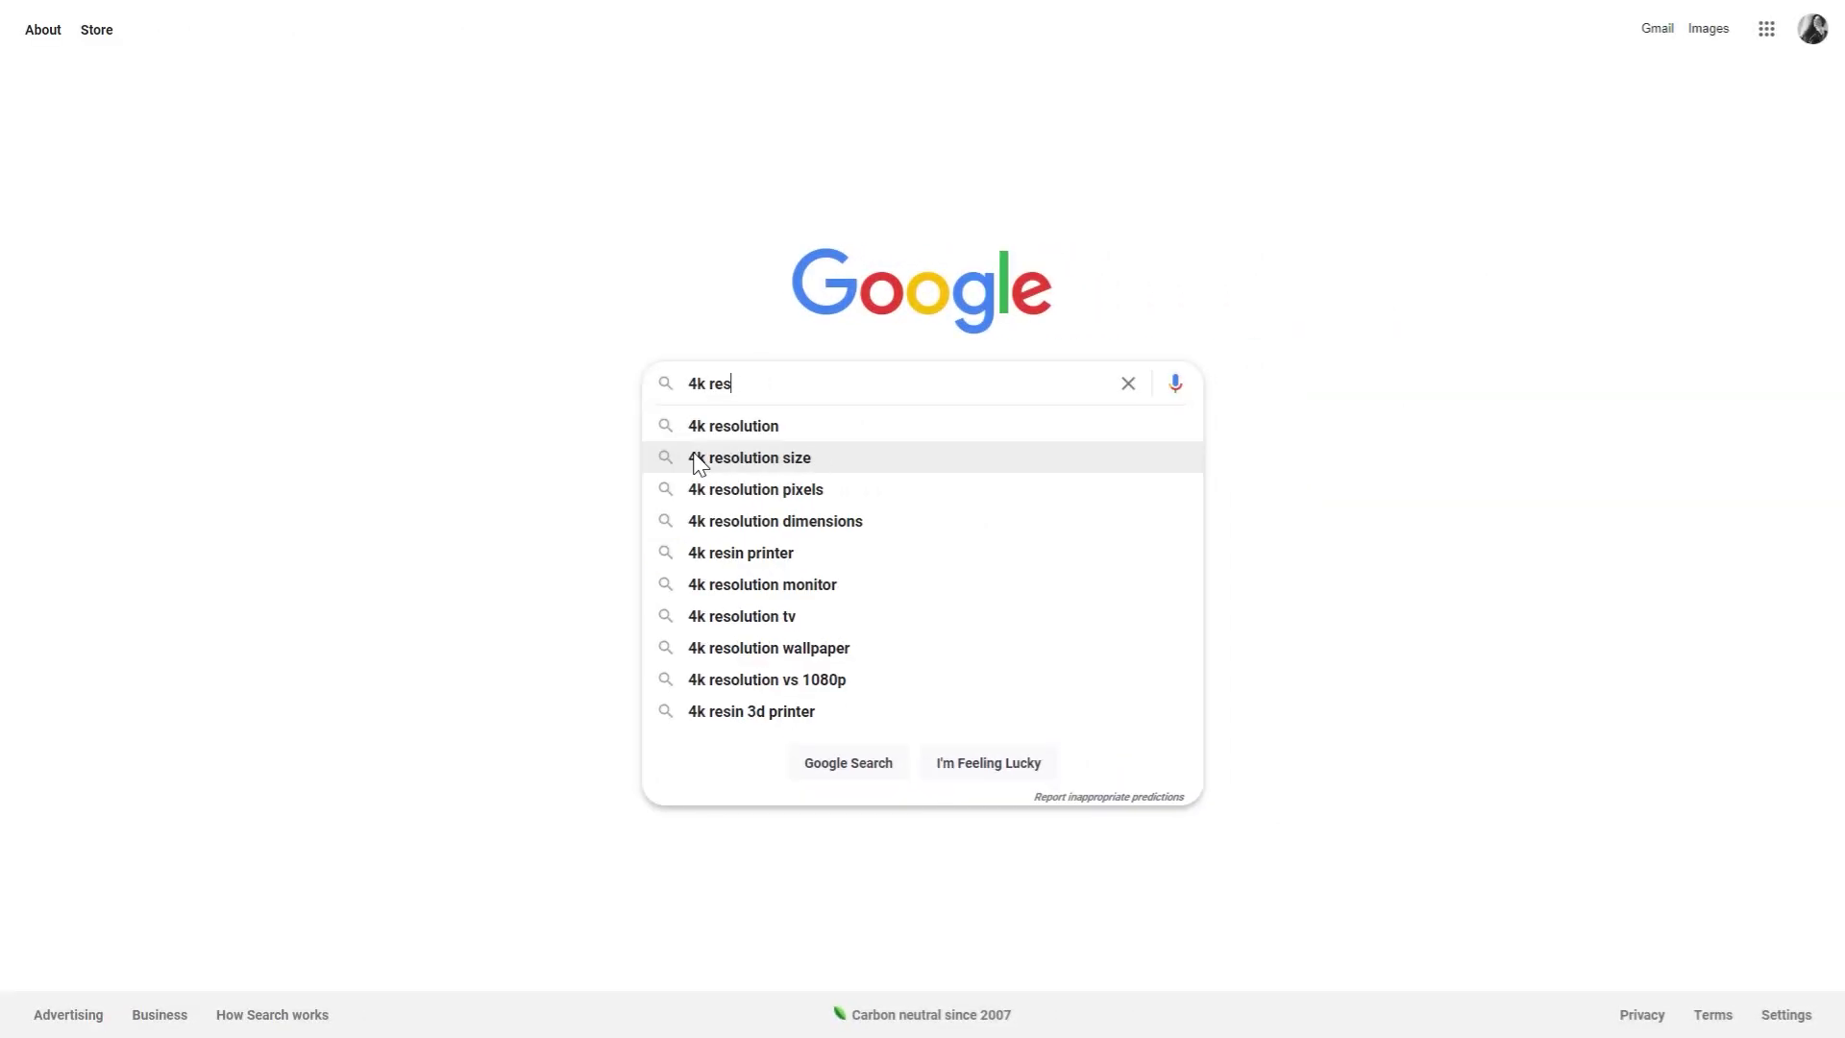
pyautogui.click(794, 465)
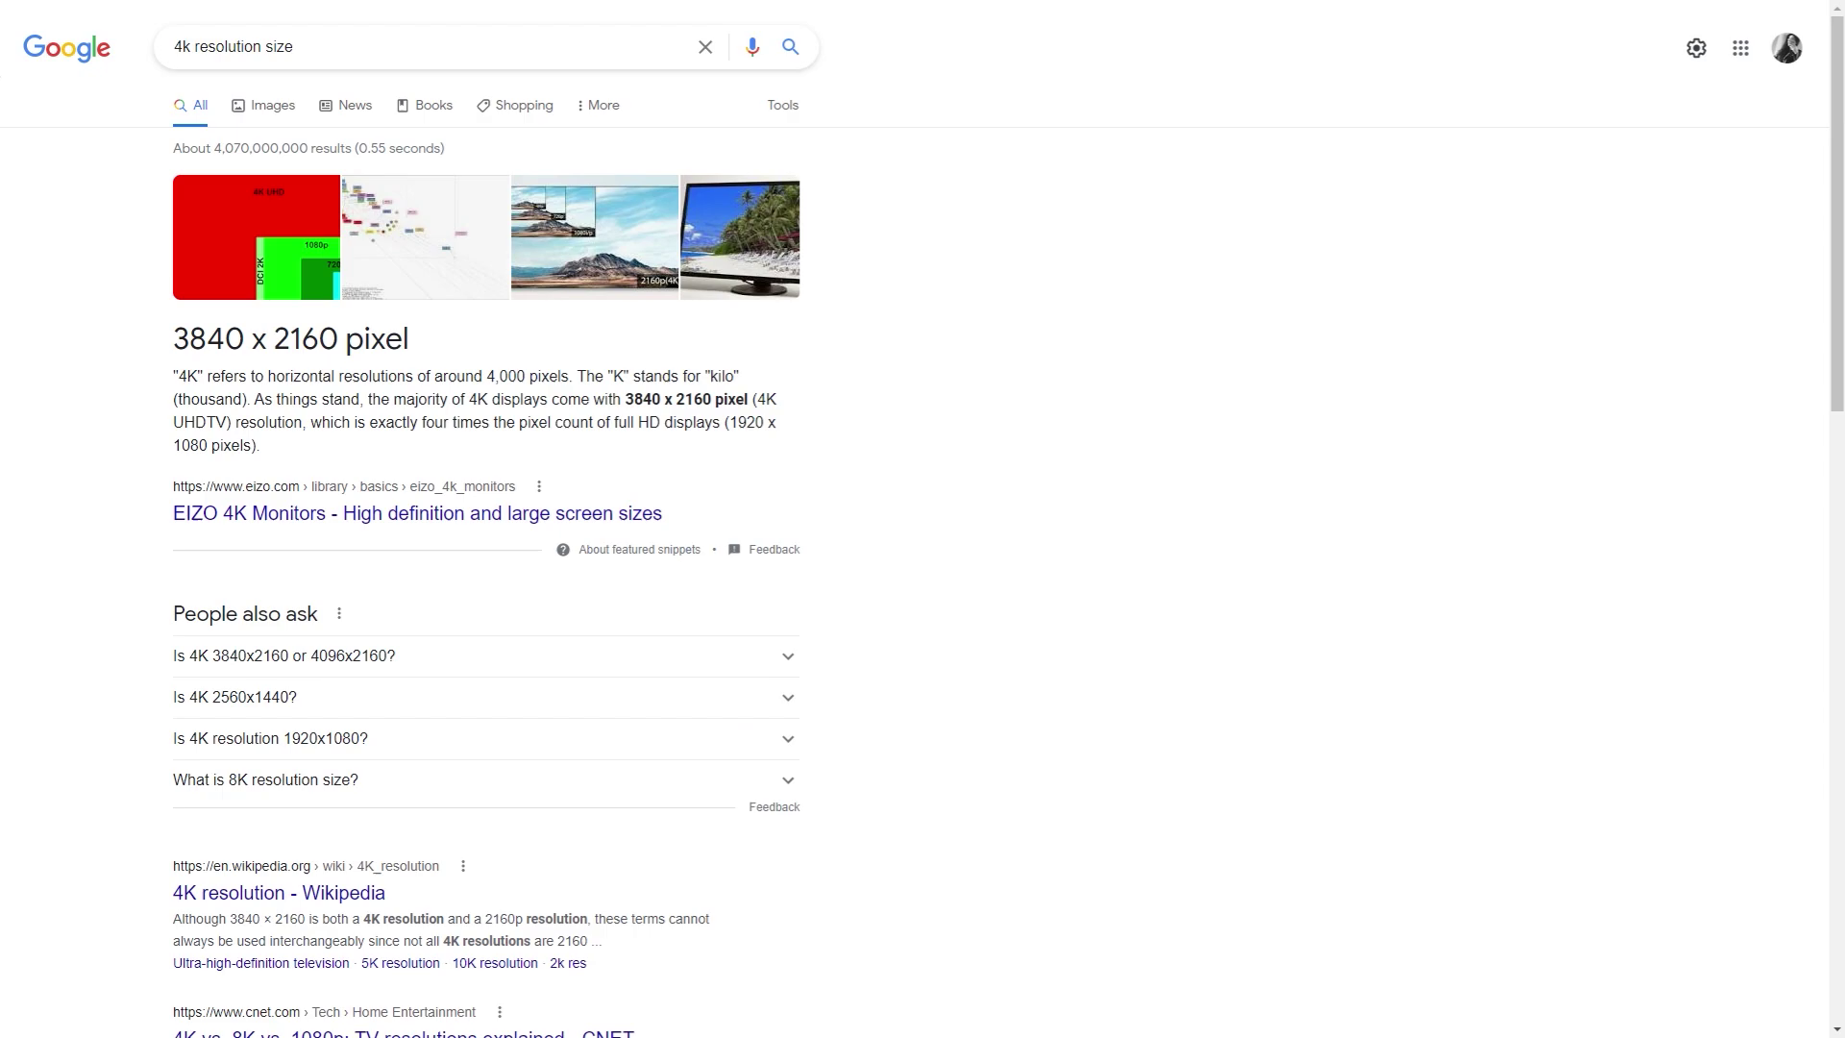
pyautogui.moveTo(173, 338); pyautogui.dragTo(415, 354)
# - Create a 3840 x 2160 document and drag the mountain photo layer into it
pyautogui.rightClick(315, 343)
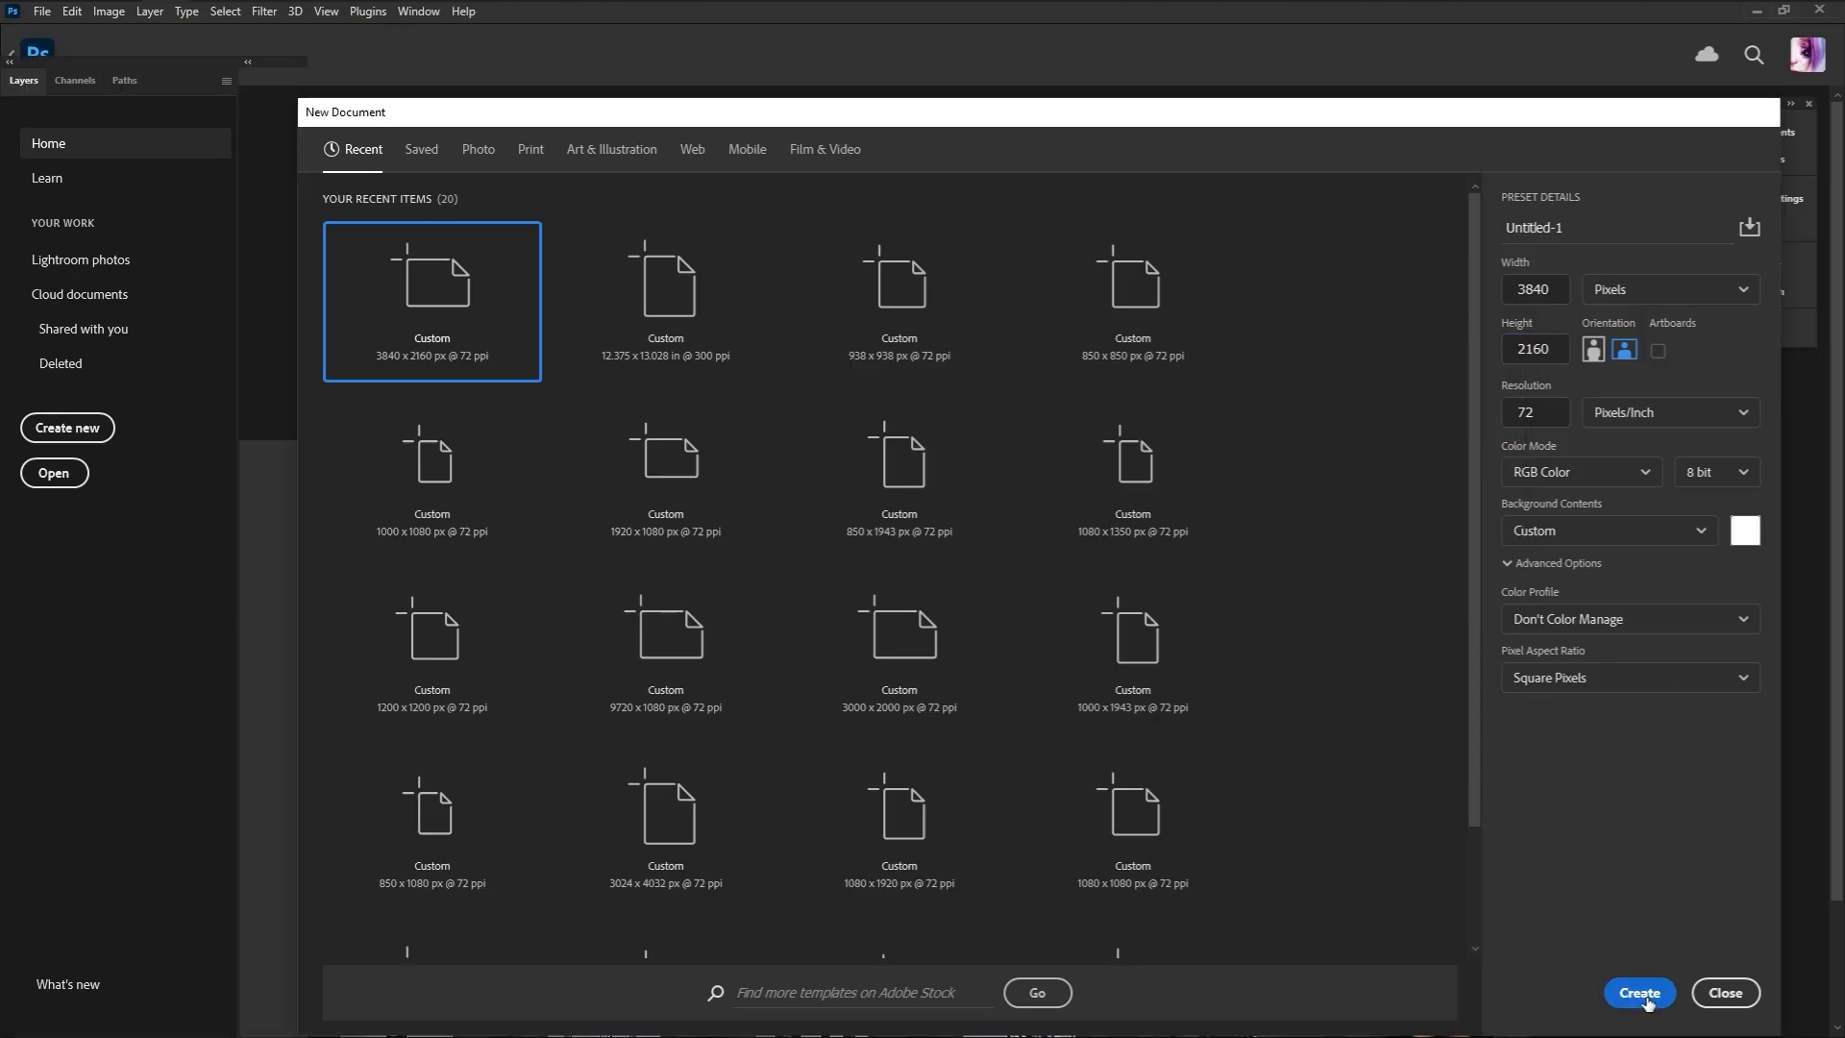
pyautogui.press('Return')
pyautogui.click(507, 70)
pyautogui.moveTo(88, 201); pyautogui.dragTo(395, 411)
pyautogui.press('z')
pyautogui.moveTo(577, 291); pyautogui.dragTo(474, 291)
# - Scale the mountain layer down from its top and bottom edges and commit the transform
pyautogui.hotkey('ctrl', 't')
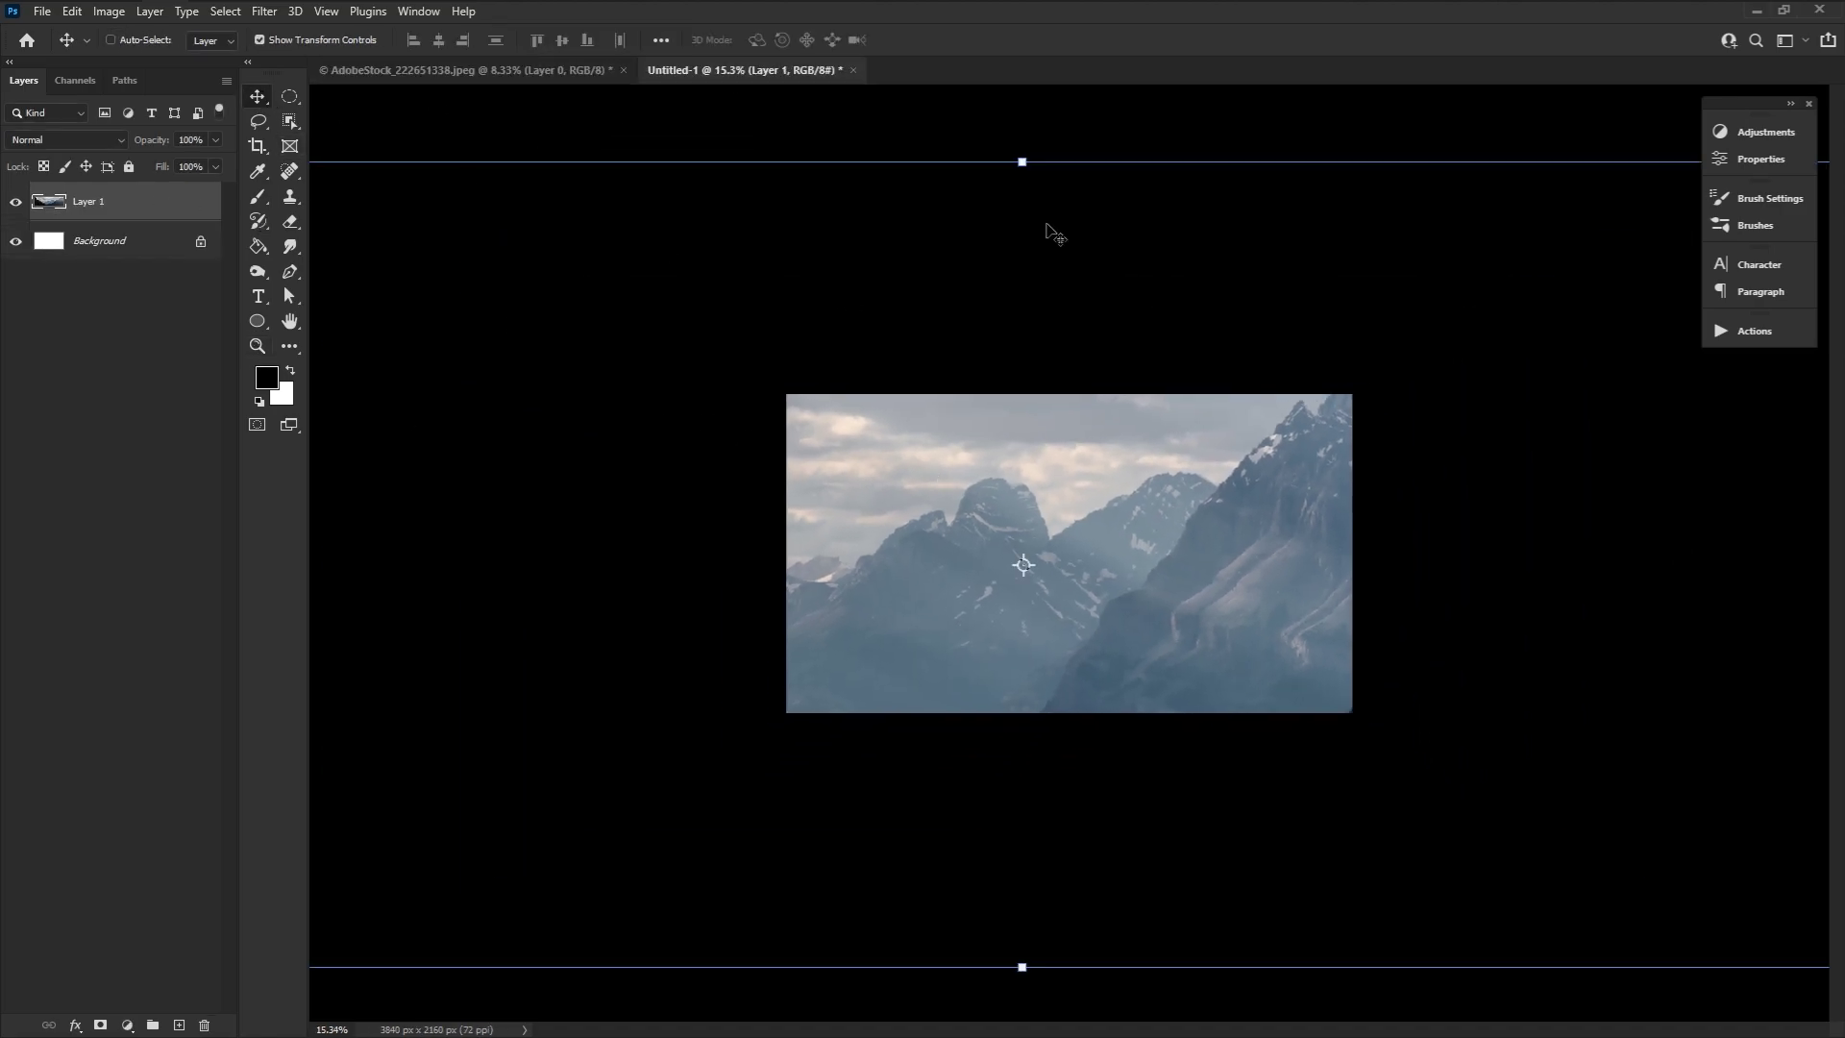
pyautogui.moveTo(1022, 161); pyautogui.dragTo(1022, 394)
pyautogui.moveTo(1022, 967); pyautogui.dragTo(1036, 747)
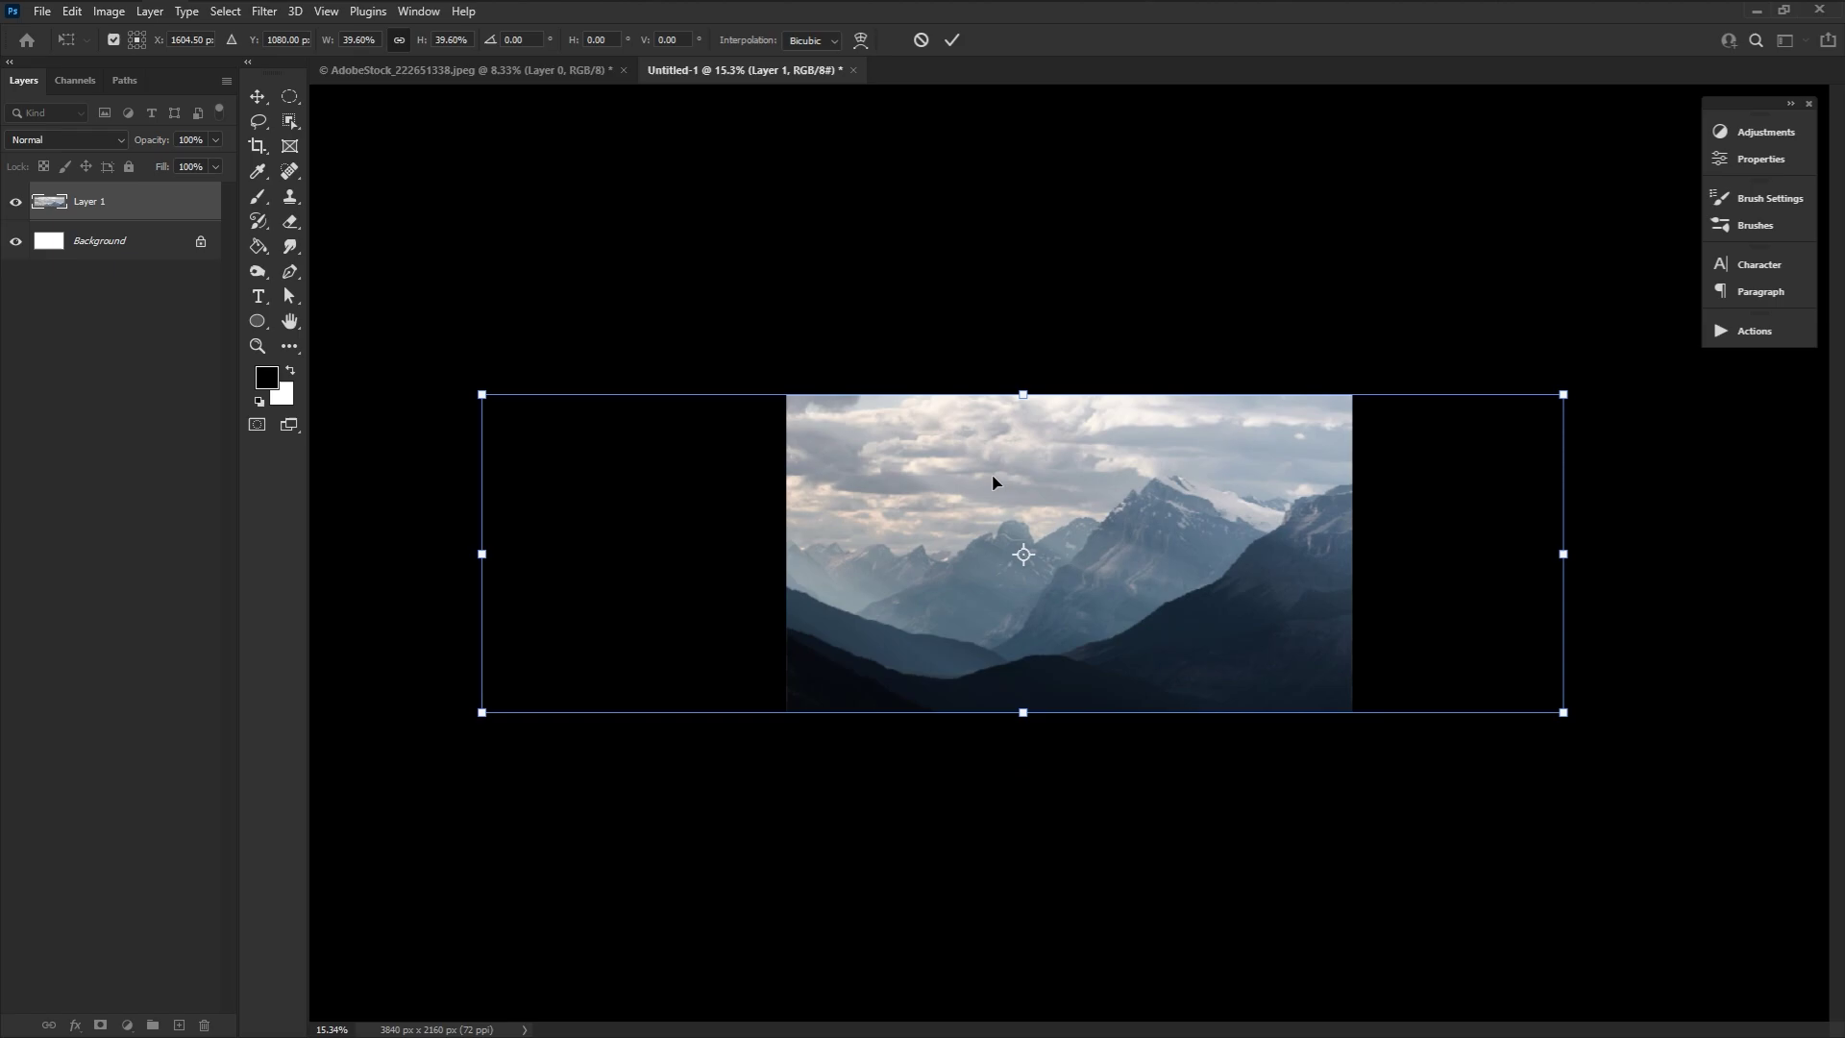
pyautogui.click(953, 40)
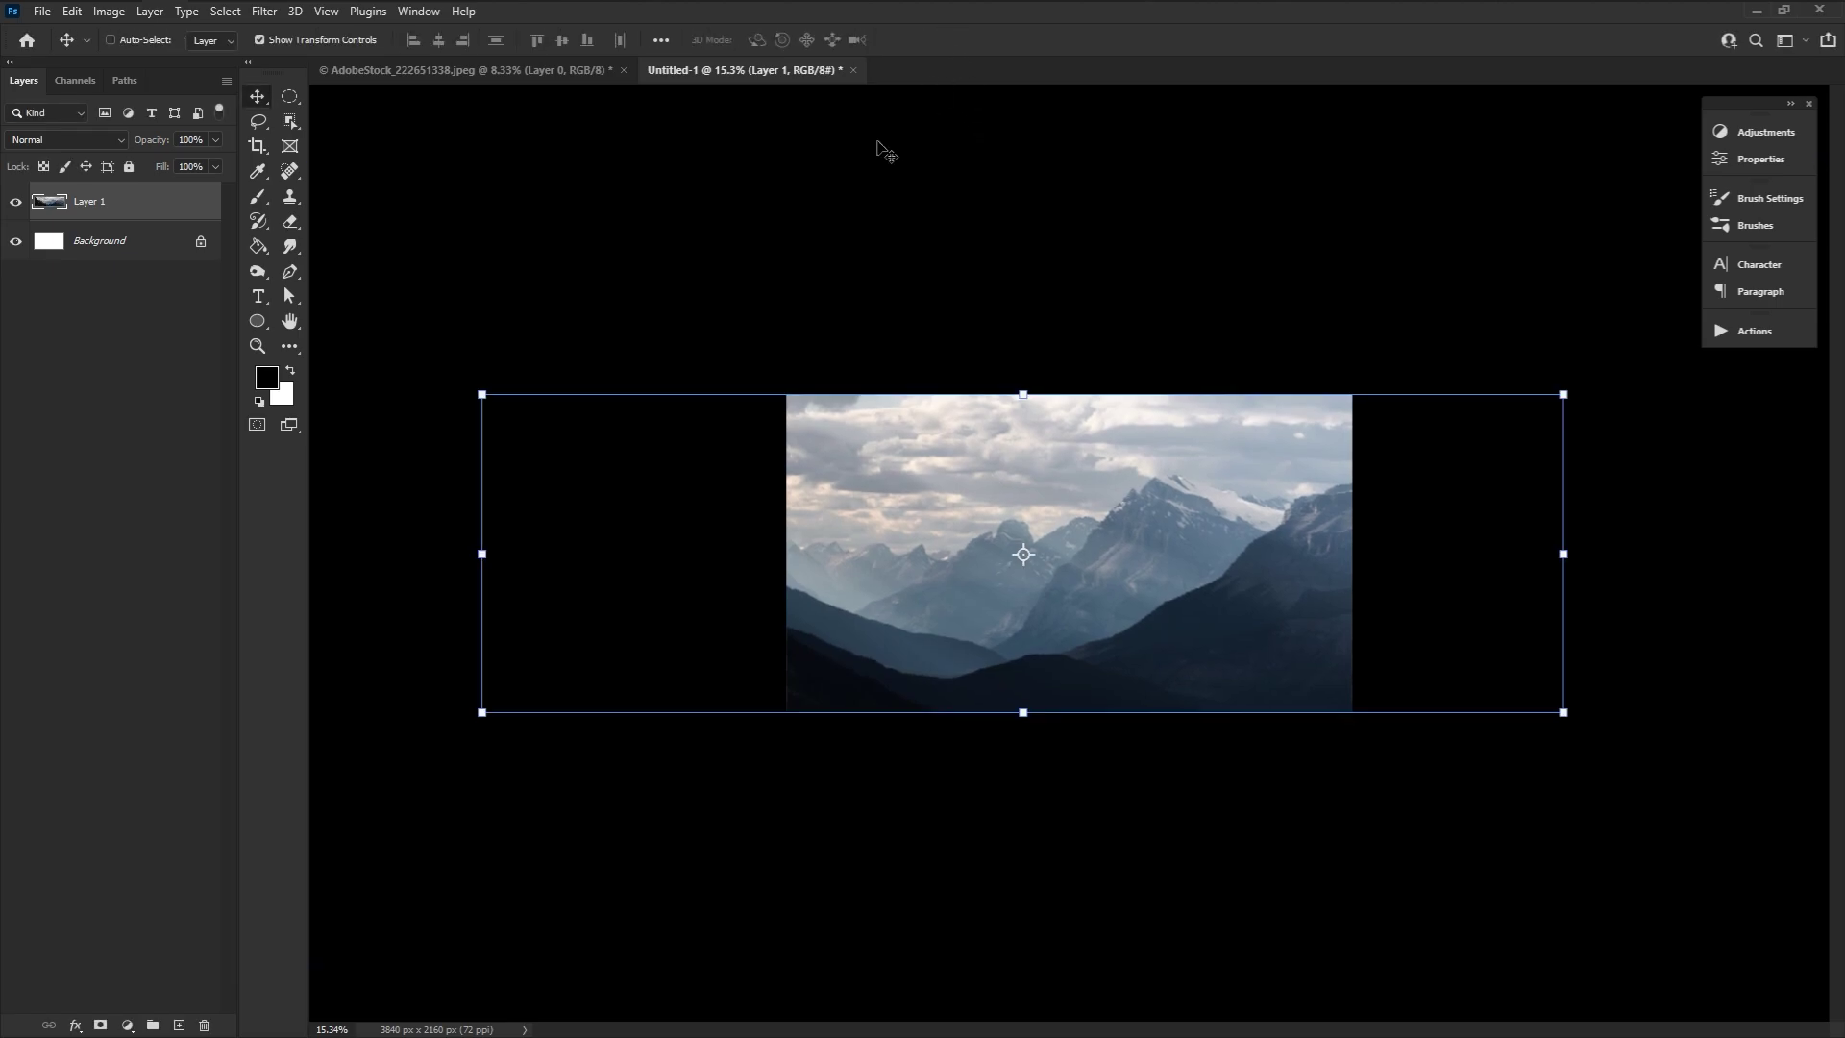
pyautogui.click(290, 321)
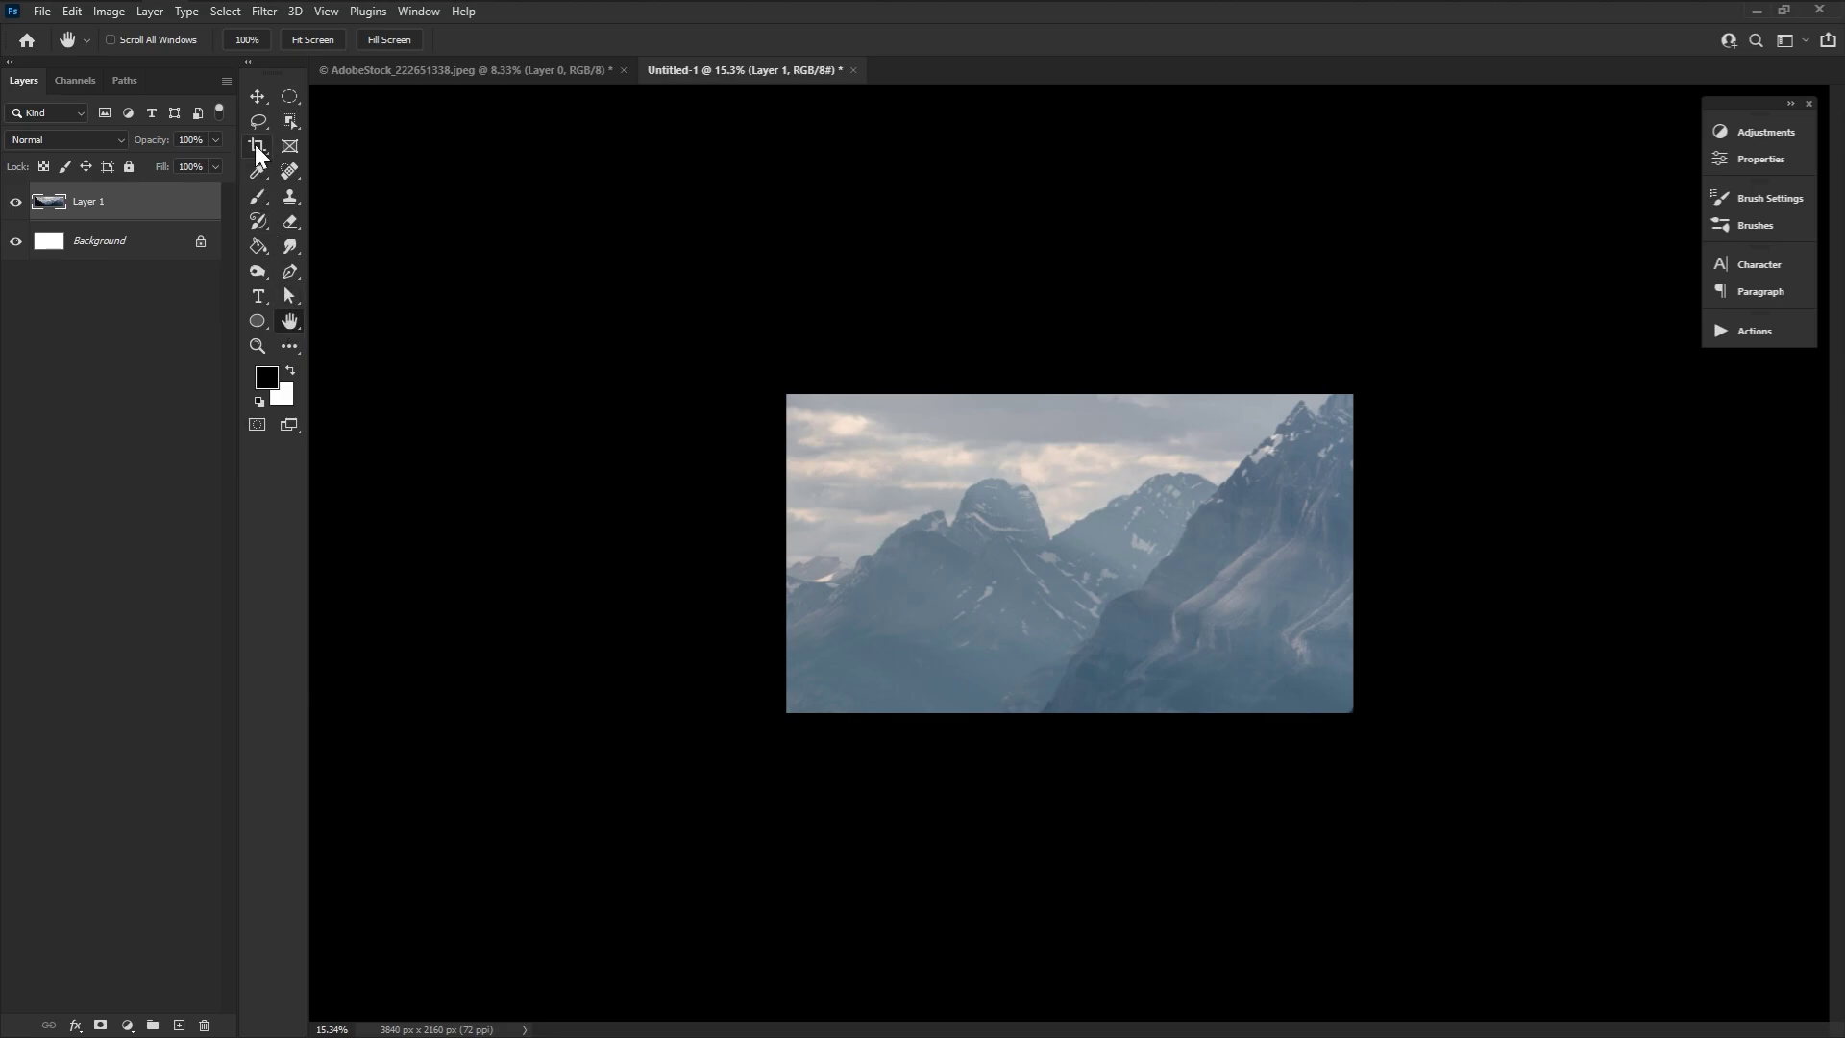
# - Convert the mountain layer to a smart object, crop outward to reveal the full photo, and check Image Size (9564 x 5380 px)
pyautogui.rightClick(170, 205)
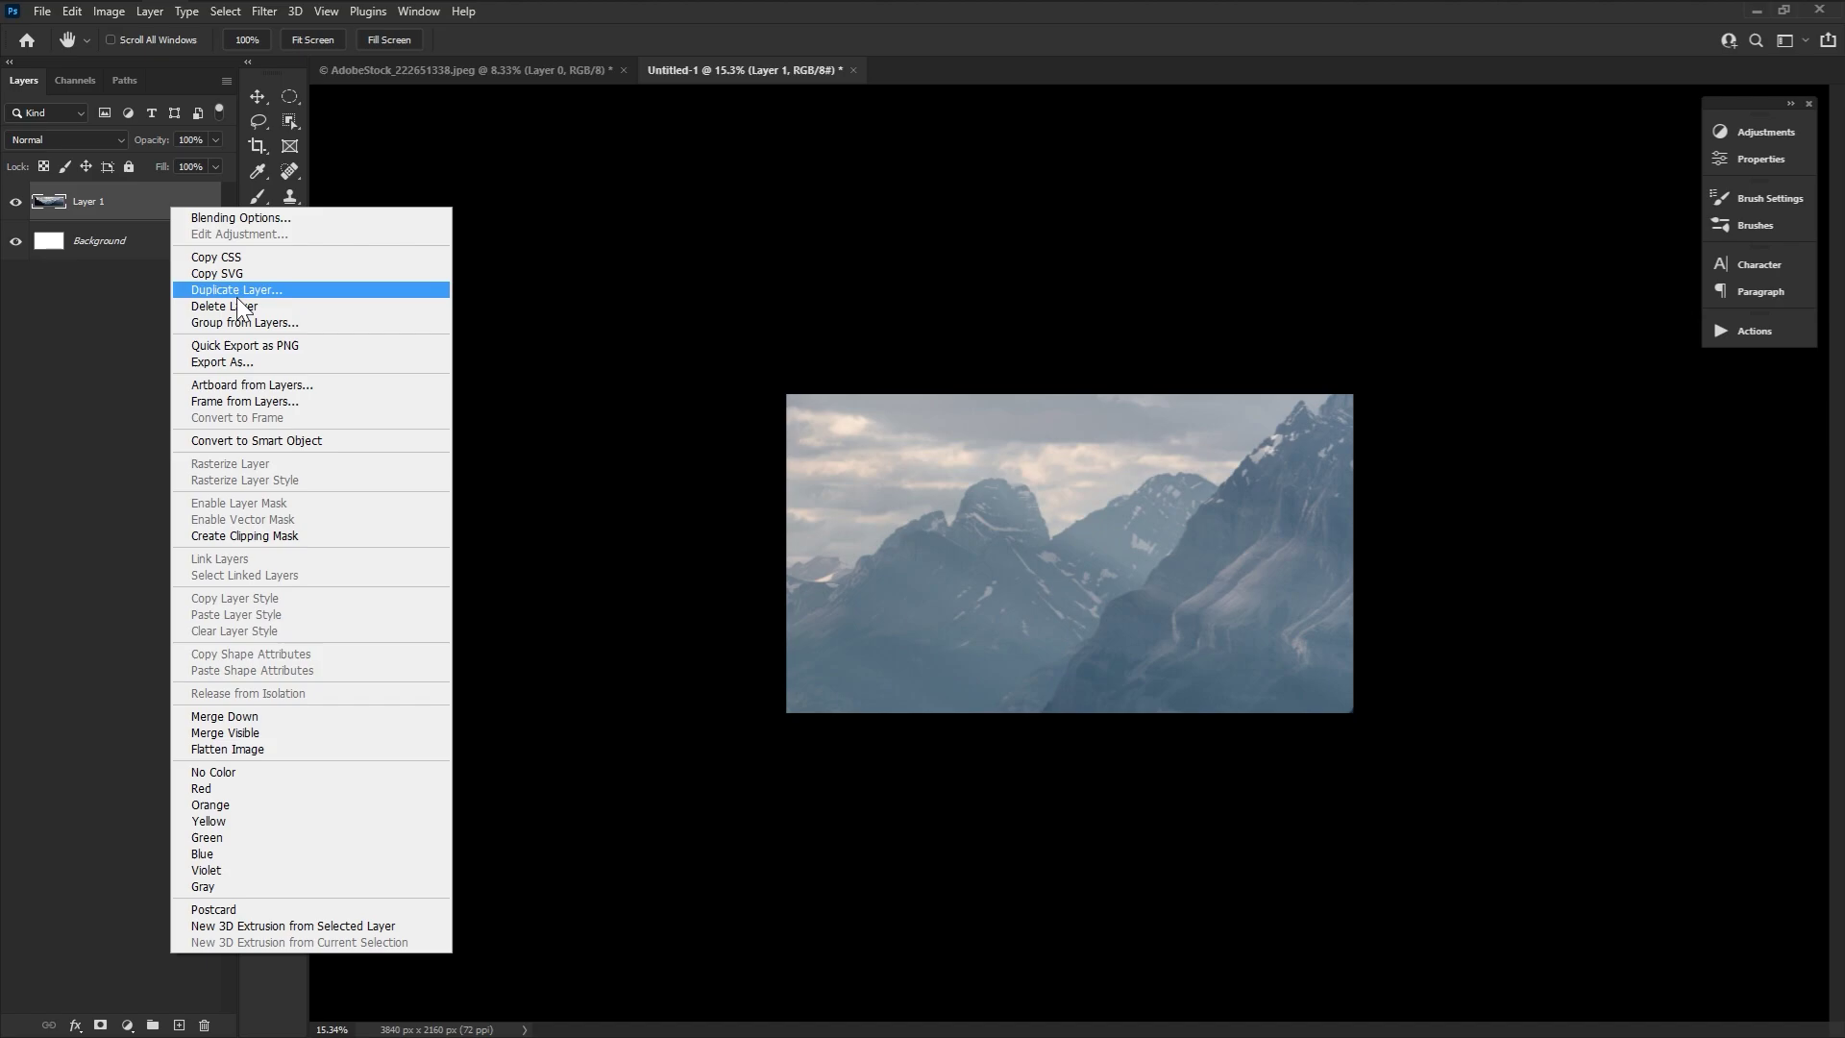
pyautogui.click(274, 440)
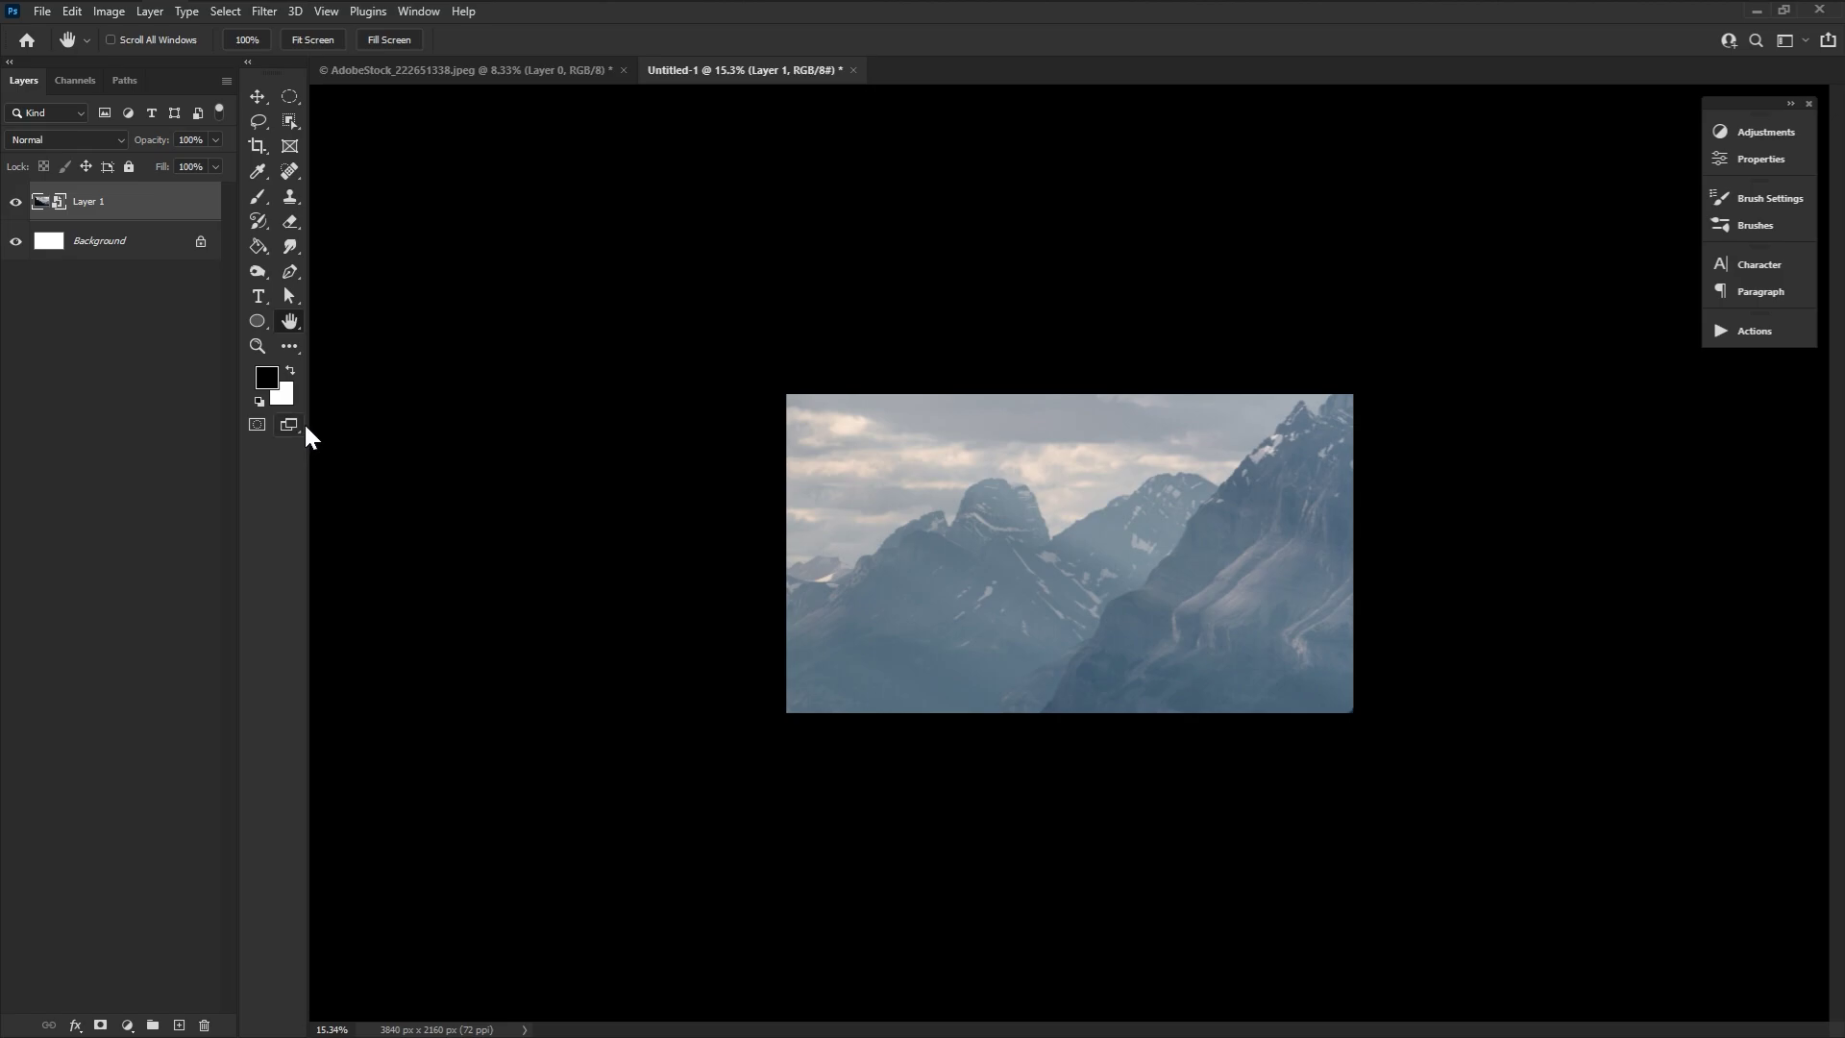
pyautogui.click(258, 148)
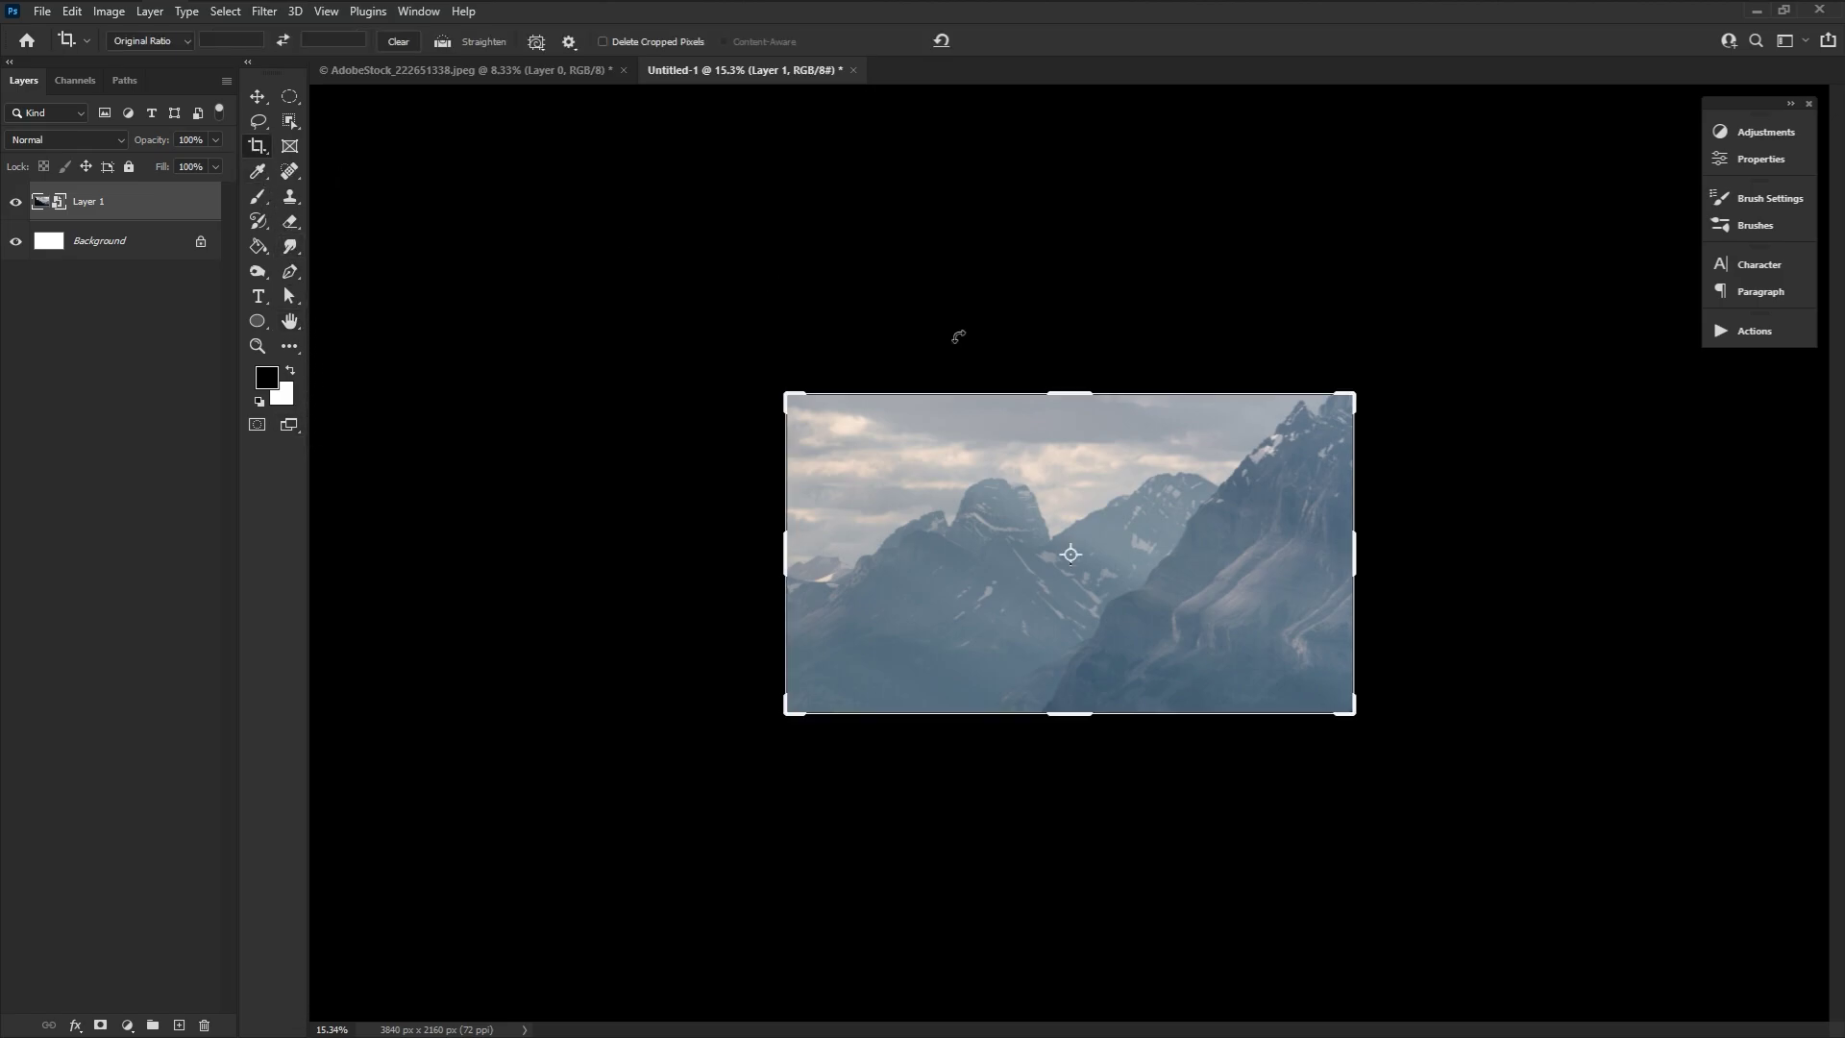
pyautogui.moveTo(1066, 394); pyautogui.dragTo(1059, 288)
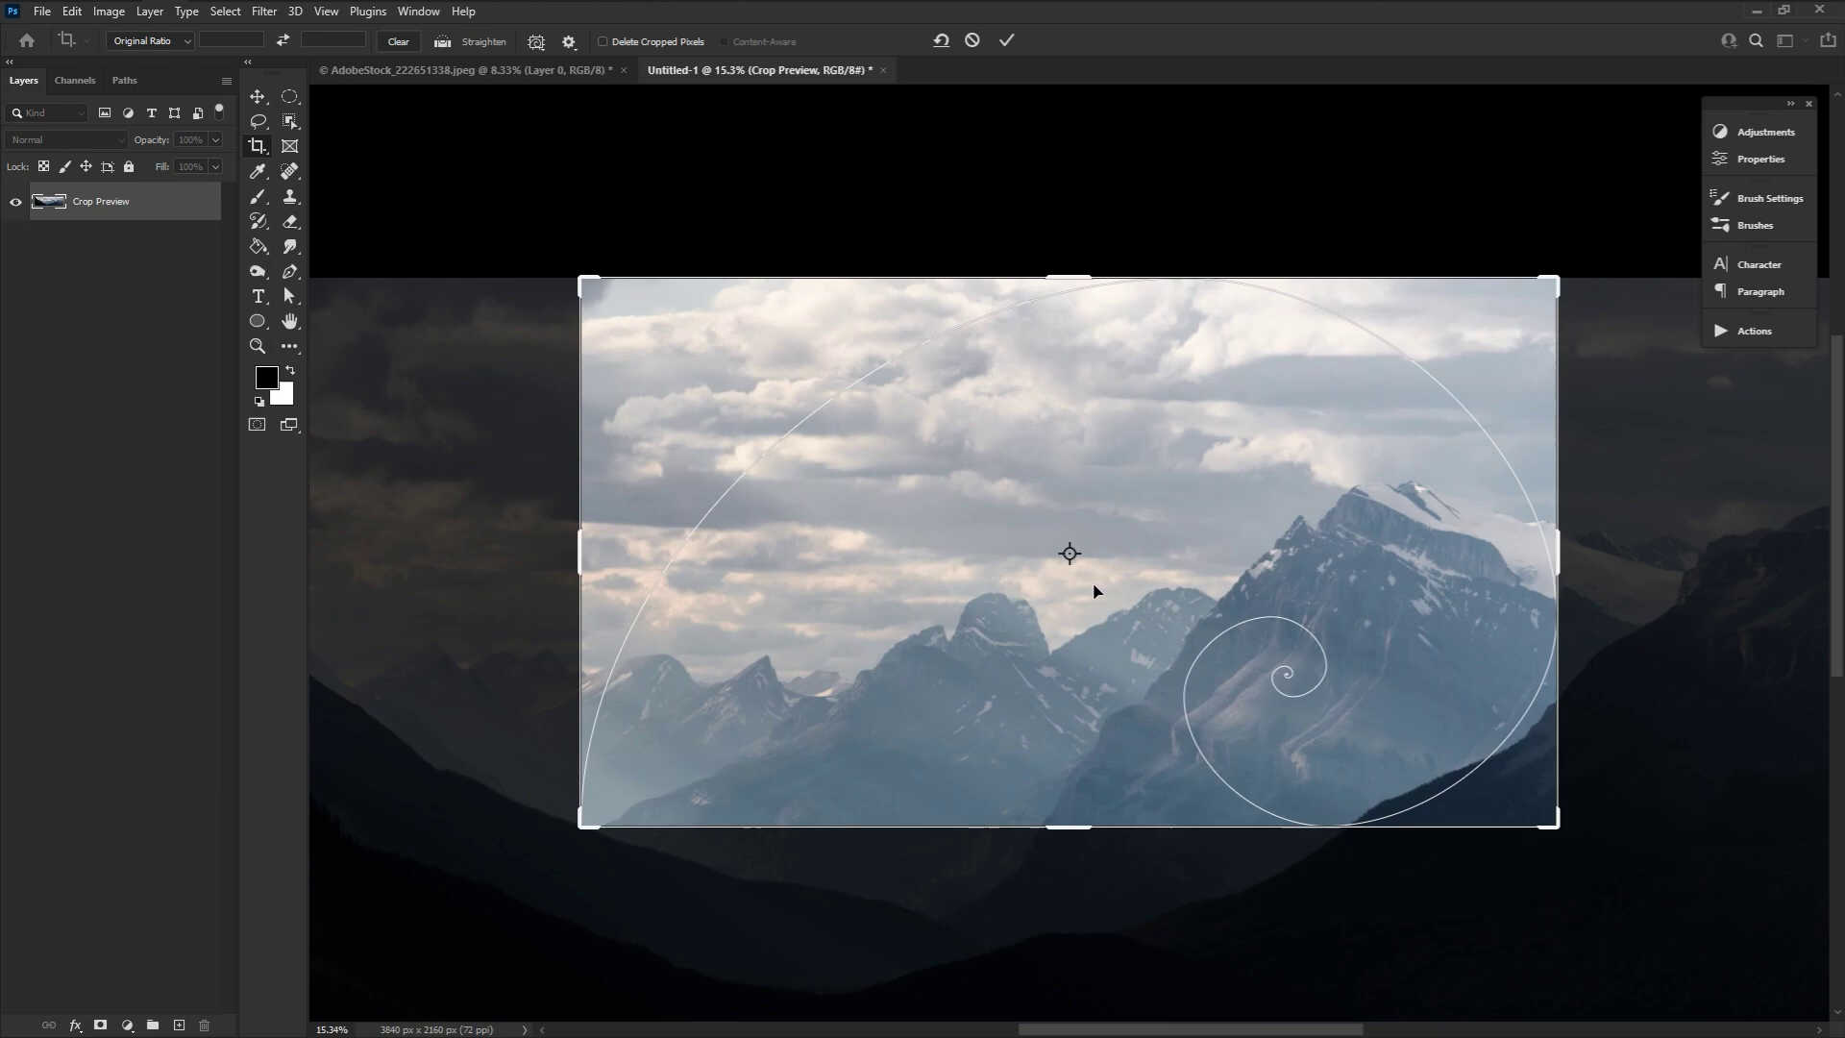
pyautogui.moveTo(1070, 832); pyautogui.dragTo(1078, 952)
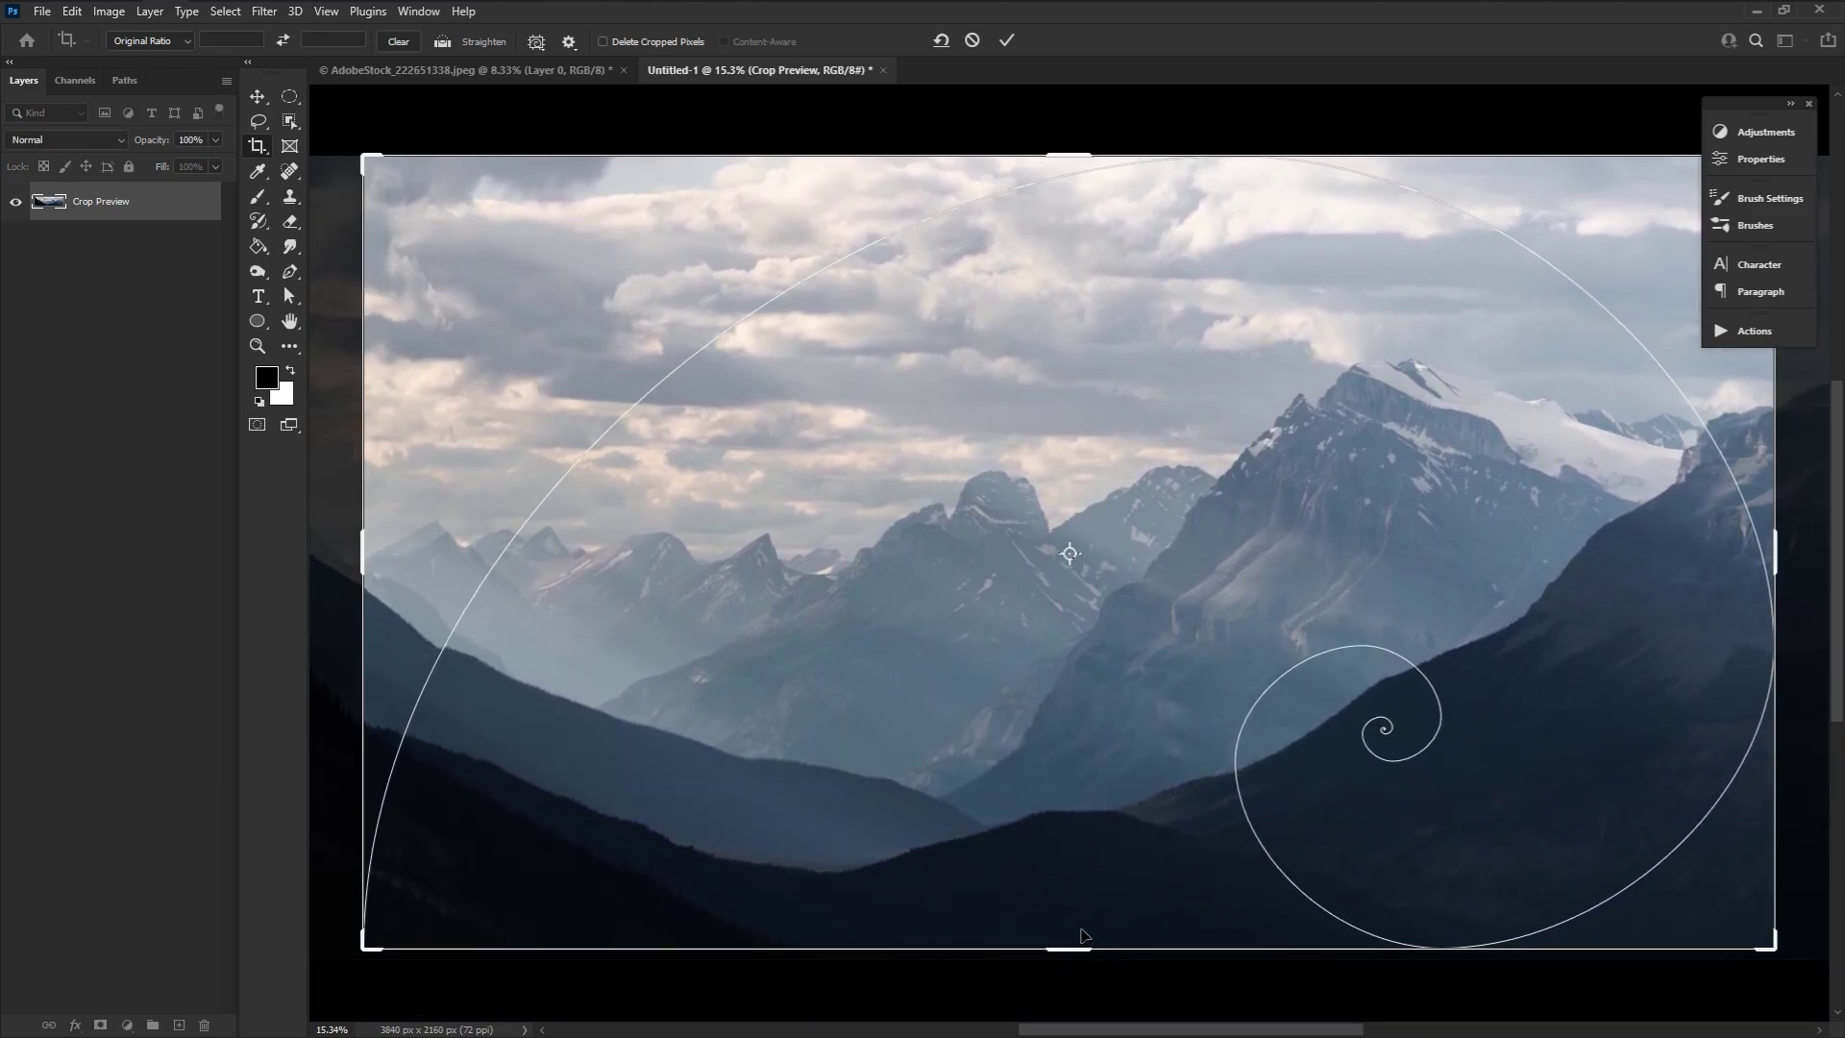
pyautogui.press('Return')
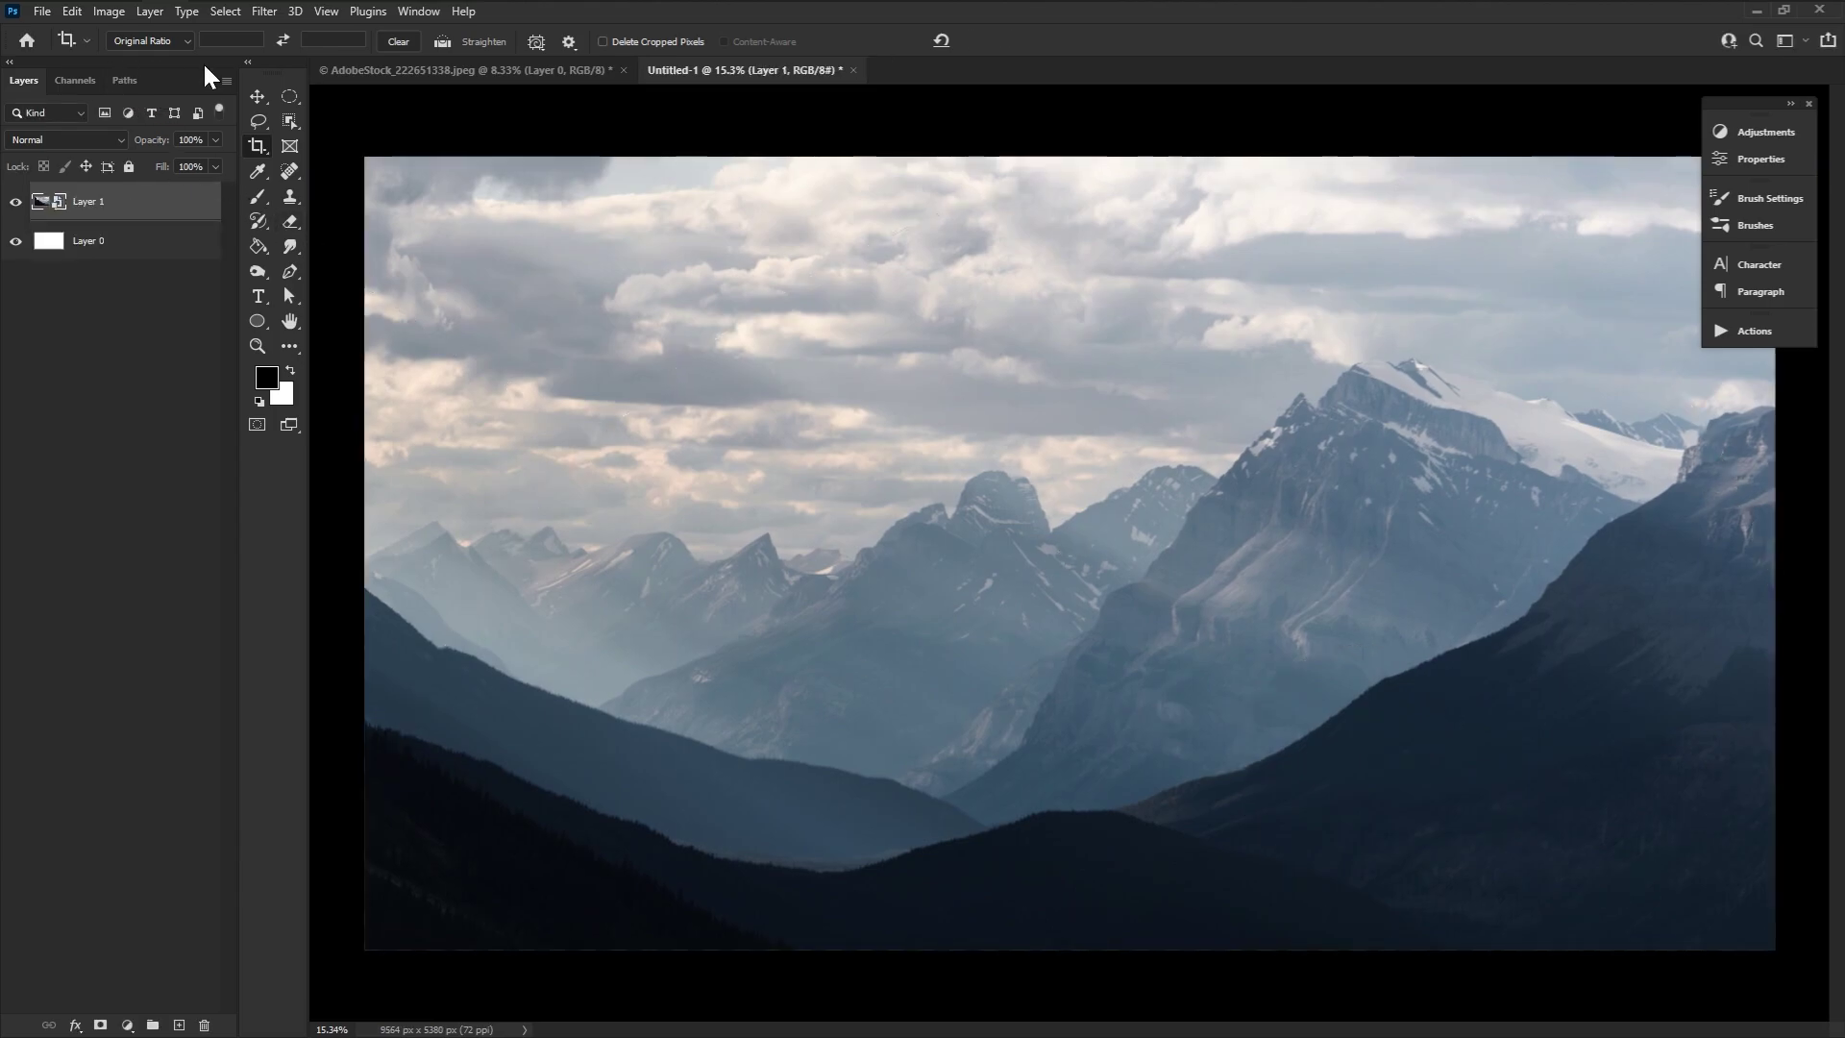
pyautogui.click(111, 12)
pyautogui.click(164, 141)
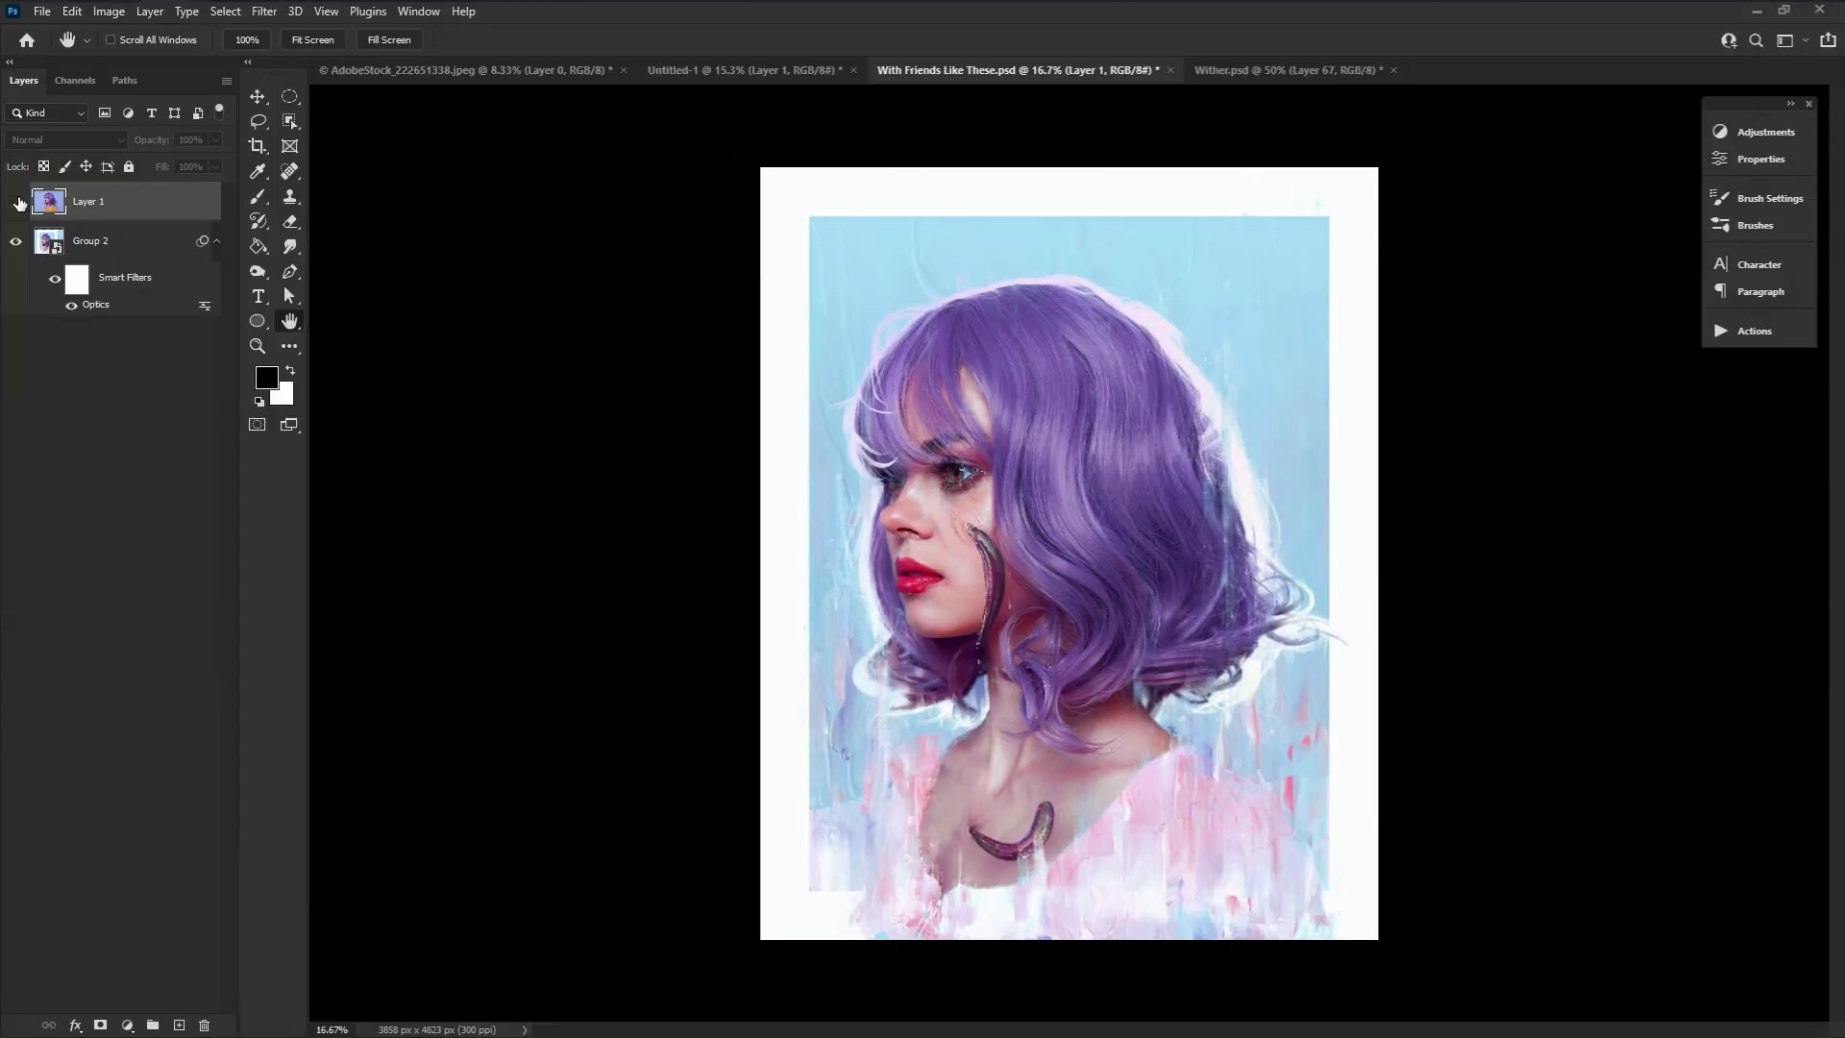
# - Toggle the original photo layer on and off, then check the portrait's image size (3858 x 4823 px)
pyautogui.click(17, 201)
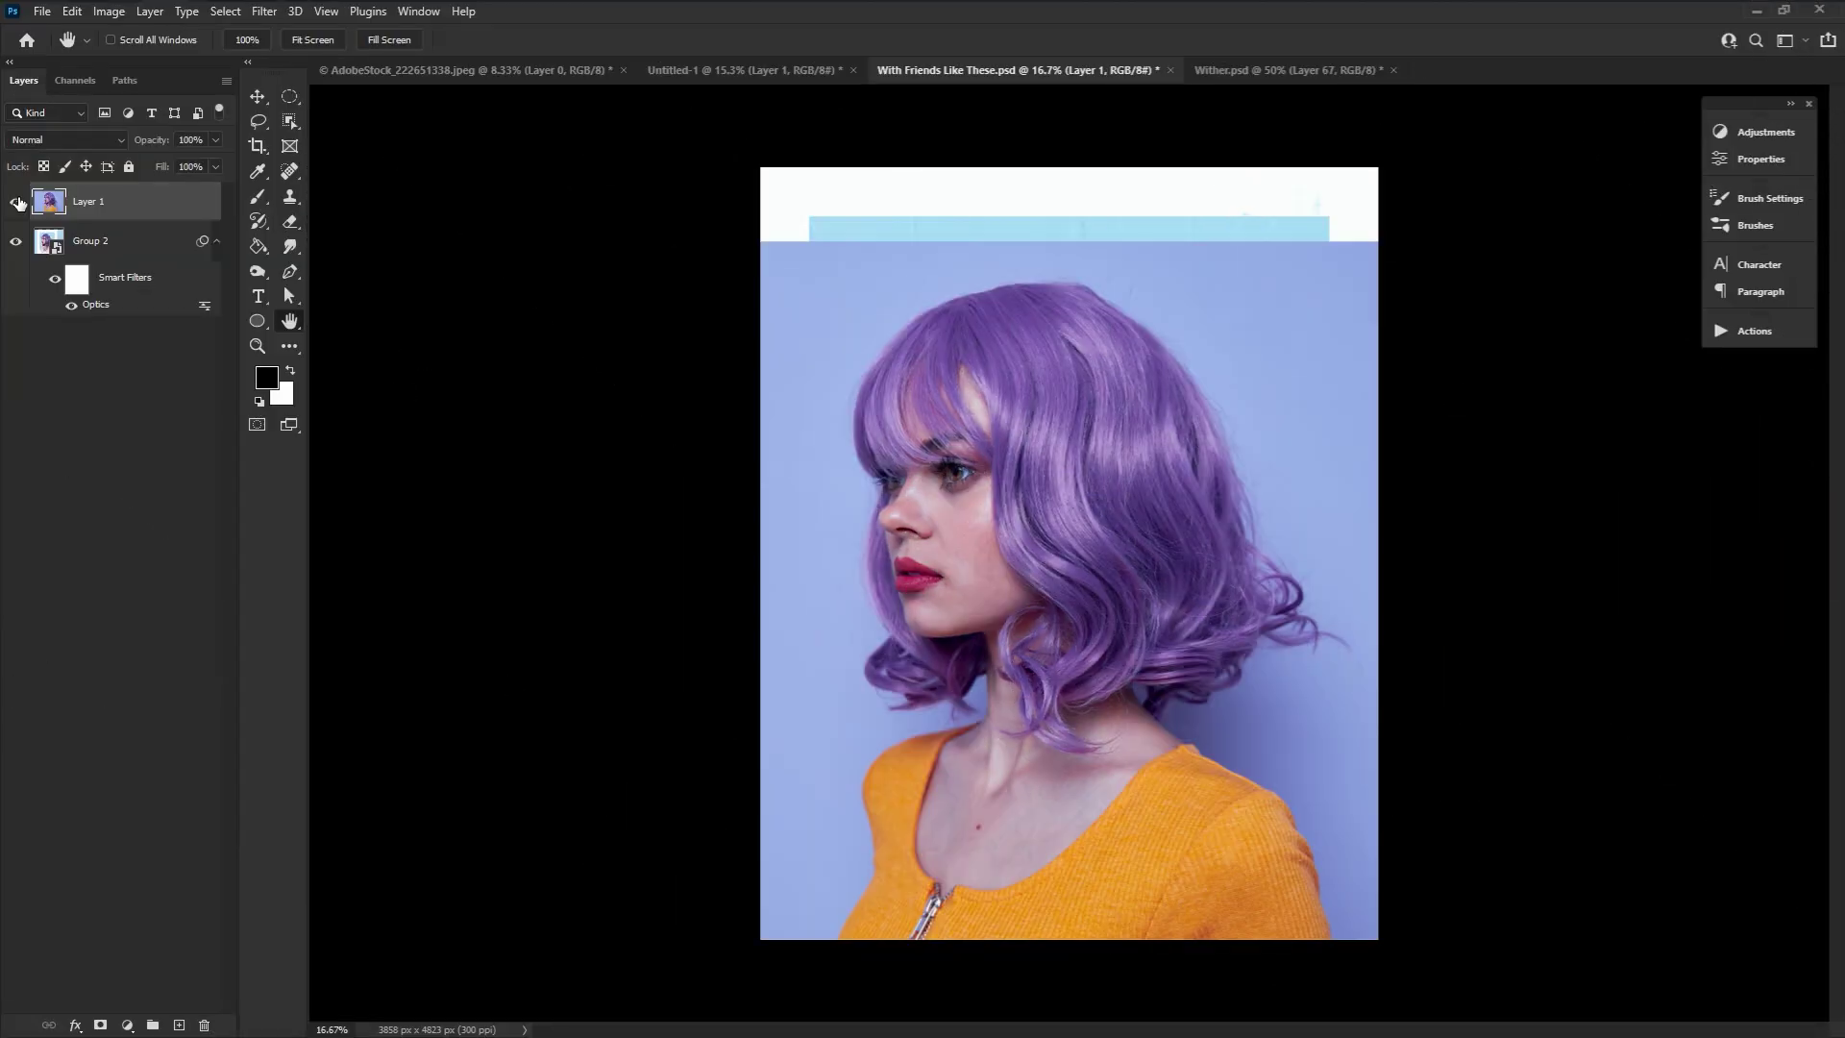
pyautogui.click(18, 201)
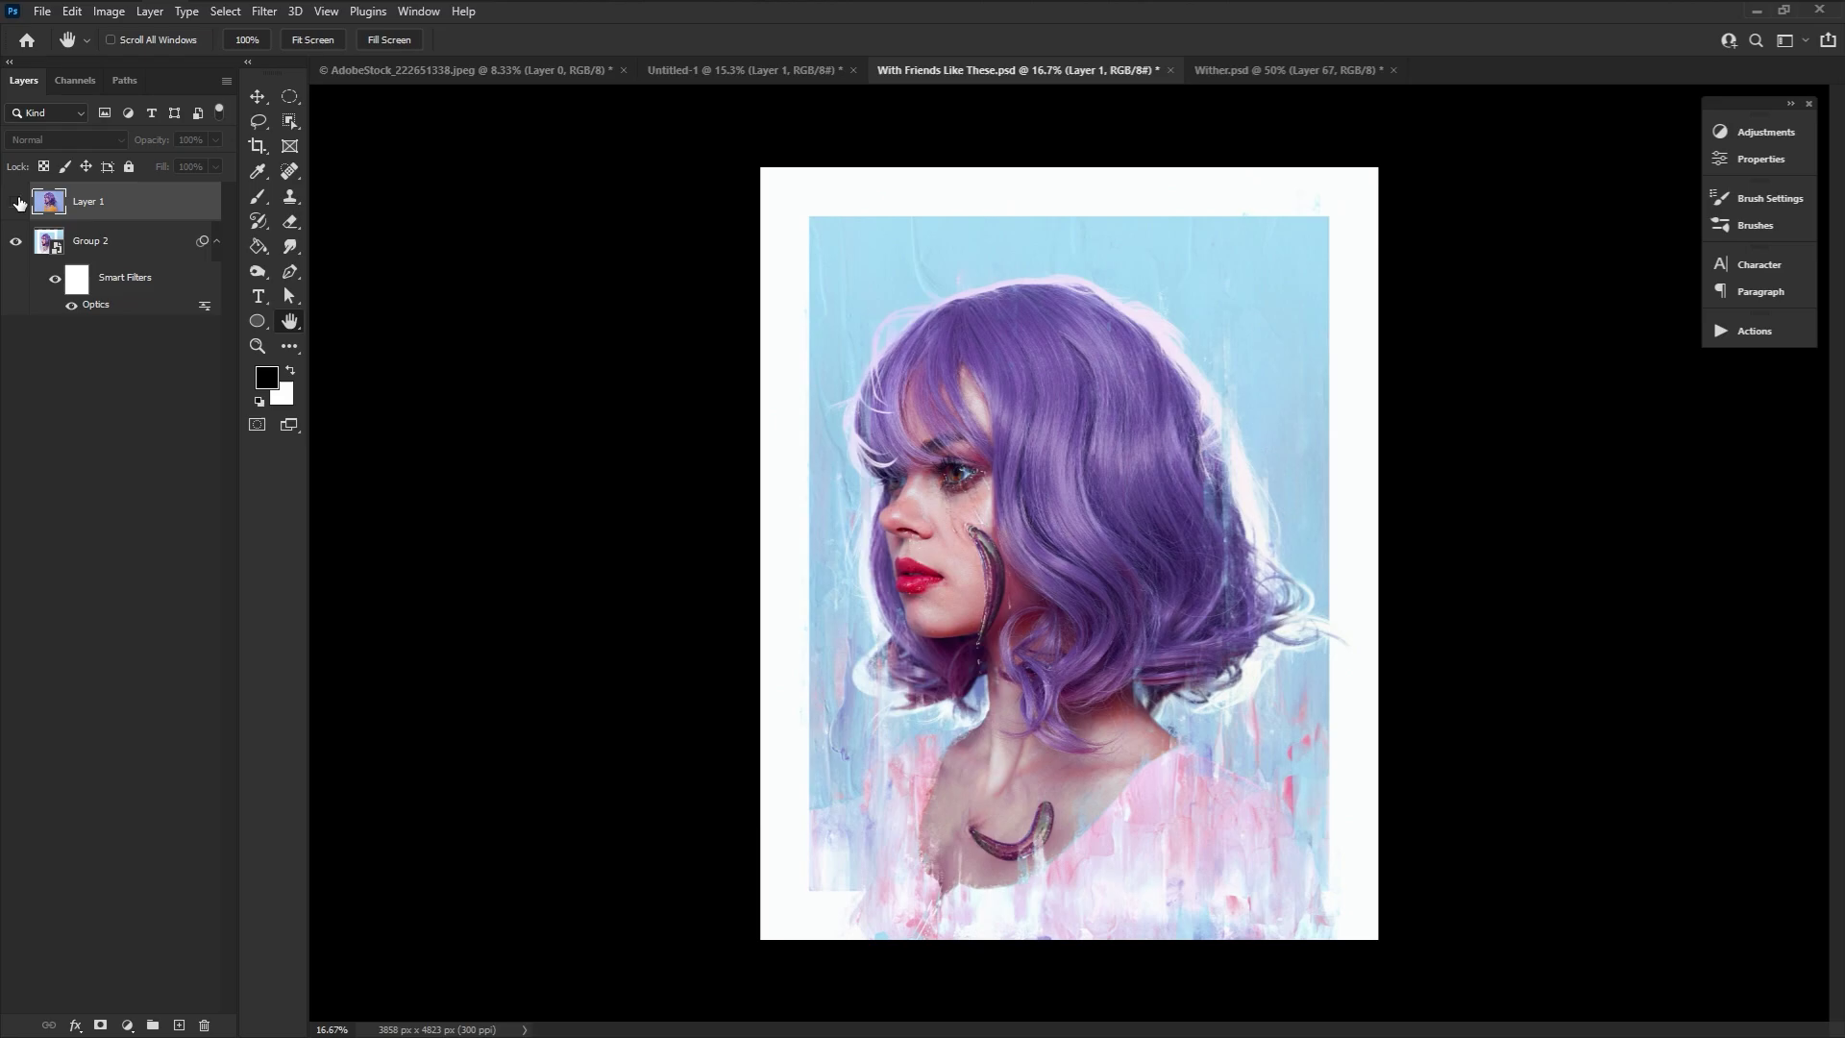
pyautogui.click(109, 12)
pyautogui.click(145, 140)
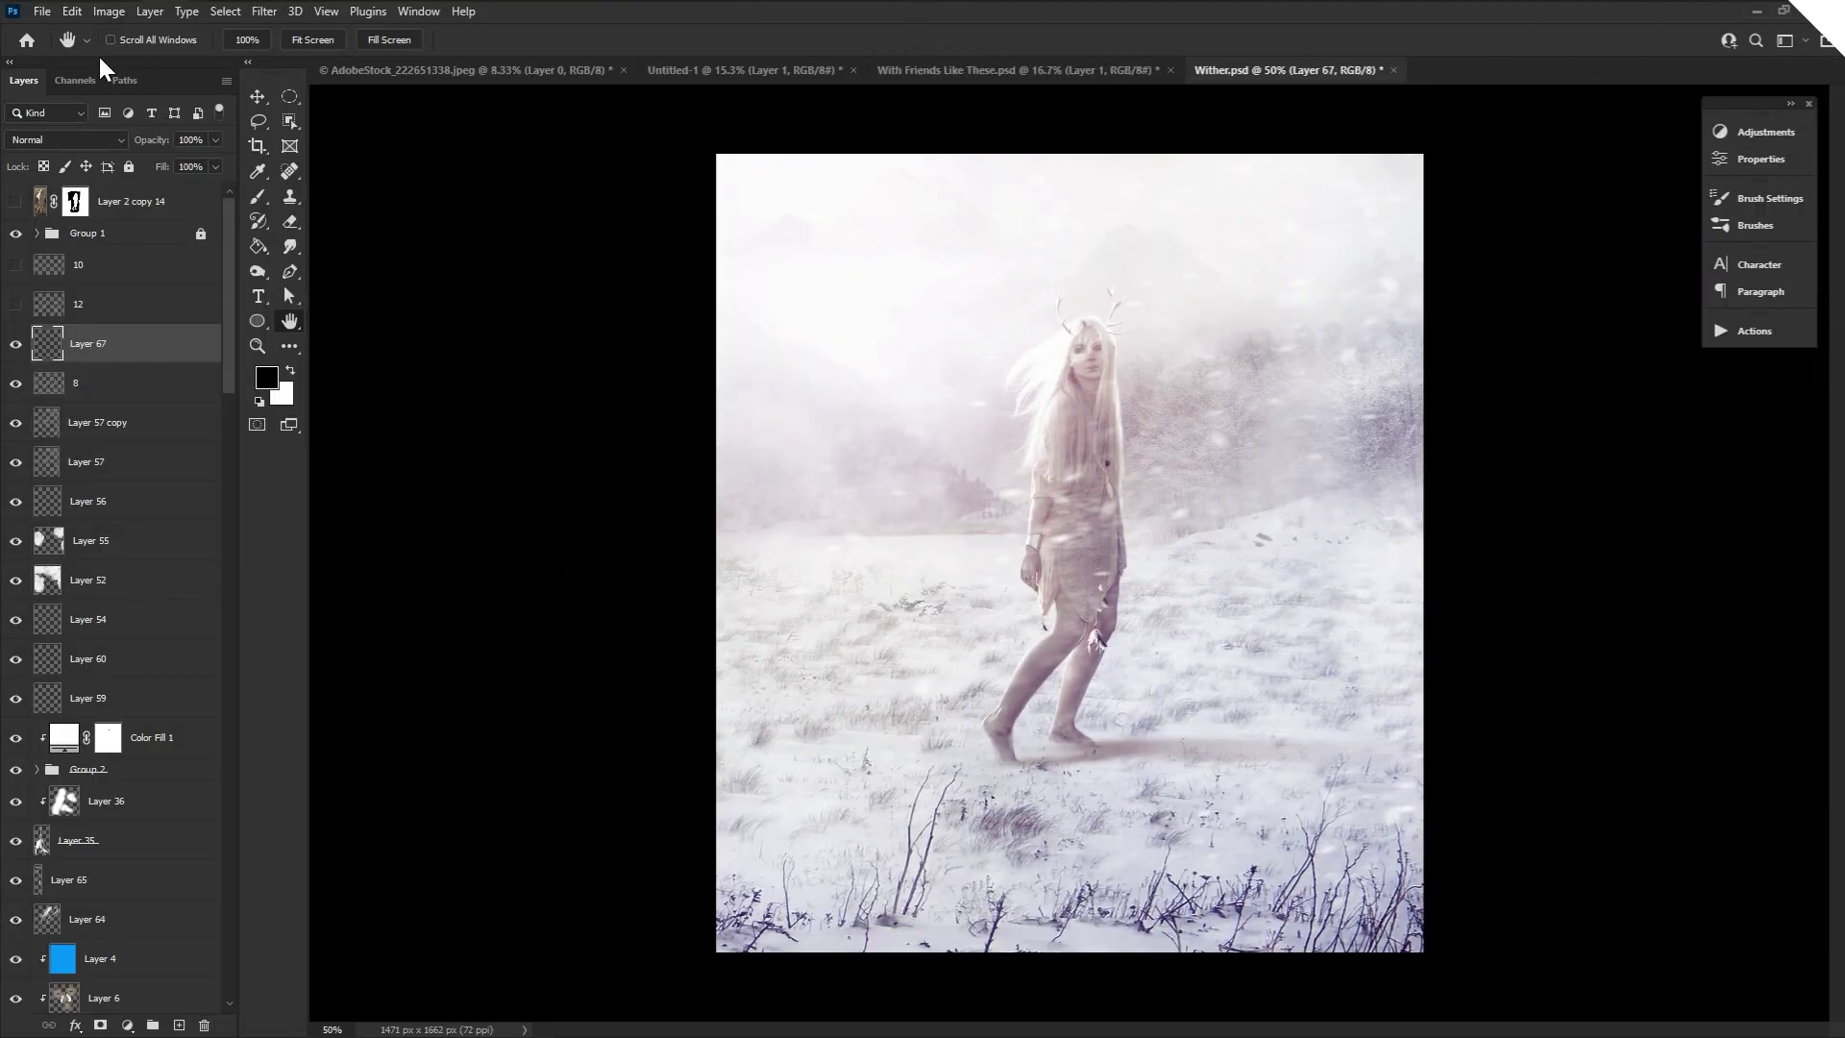
# - Check Wither.psd's image size: 1471 x 1662 px at 72 ppi
pyautogui.click(106, 12)
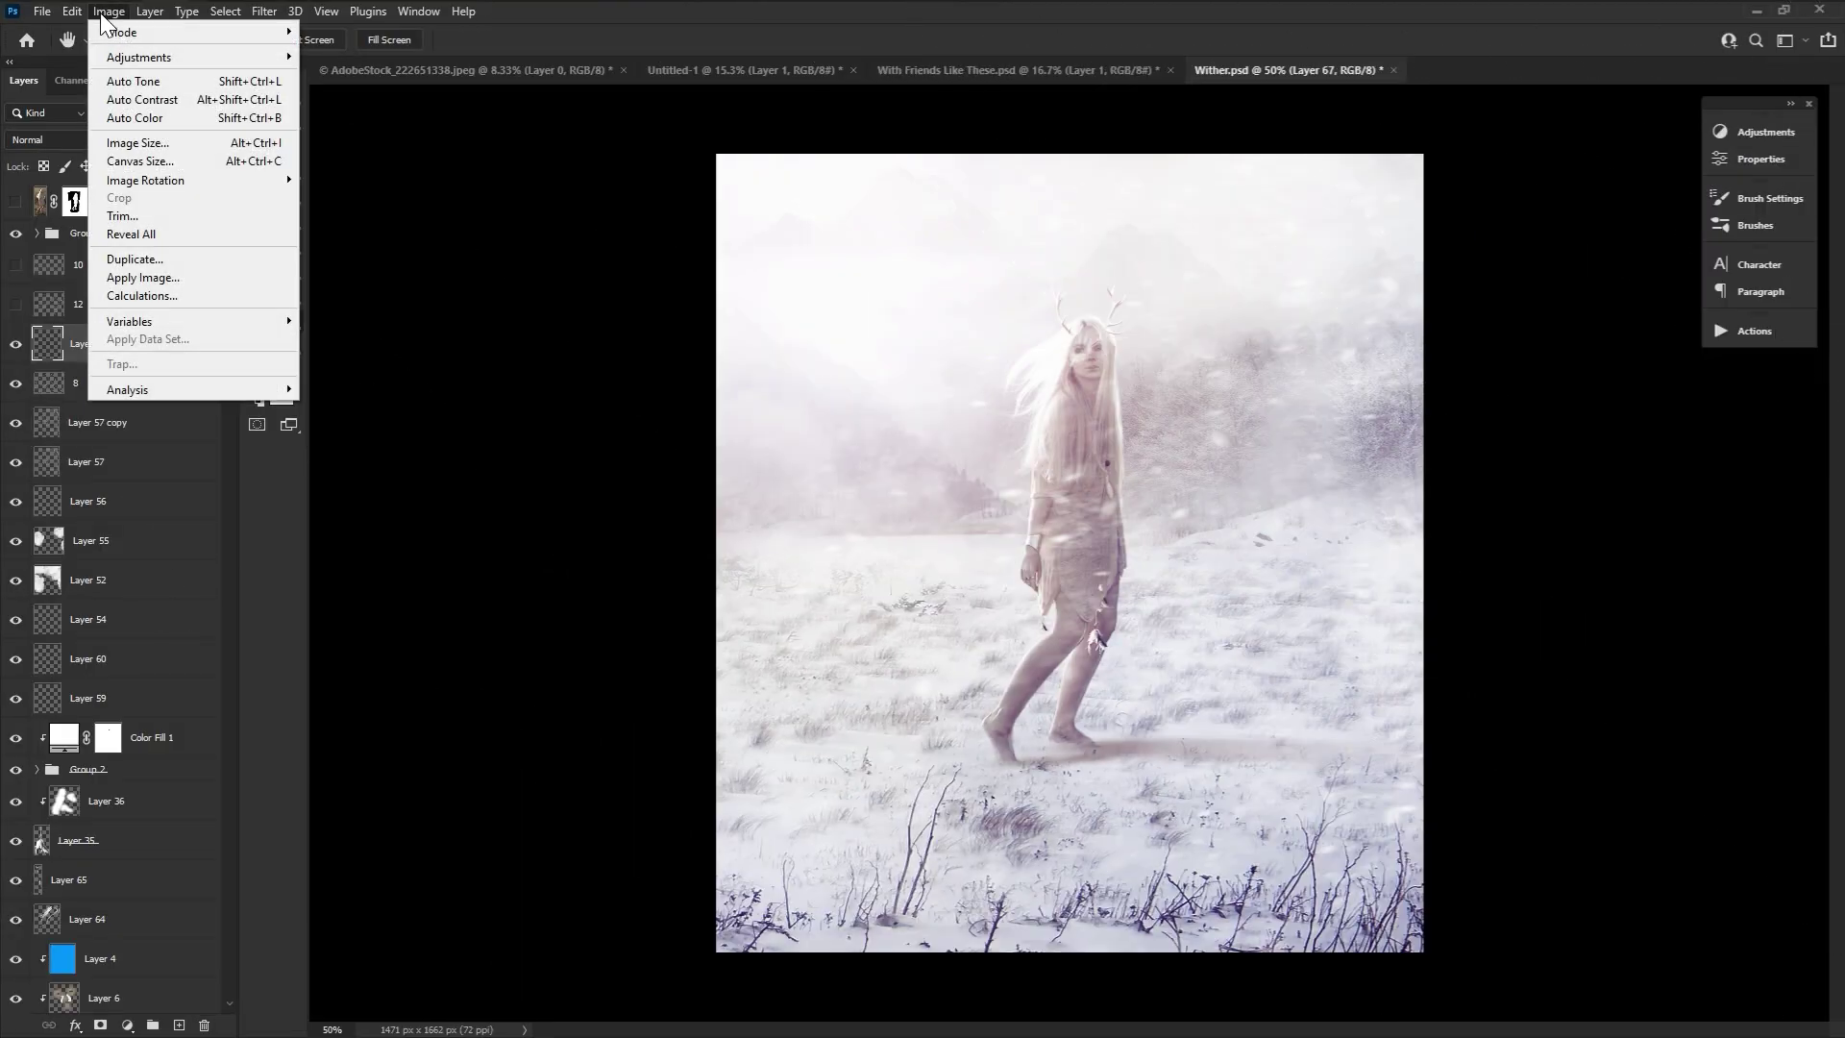
pyautogui.click(123, 143)
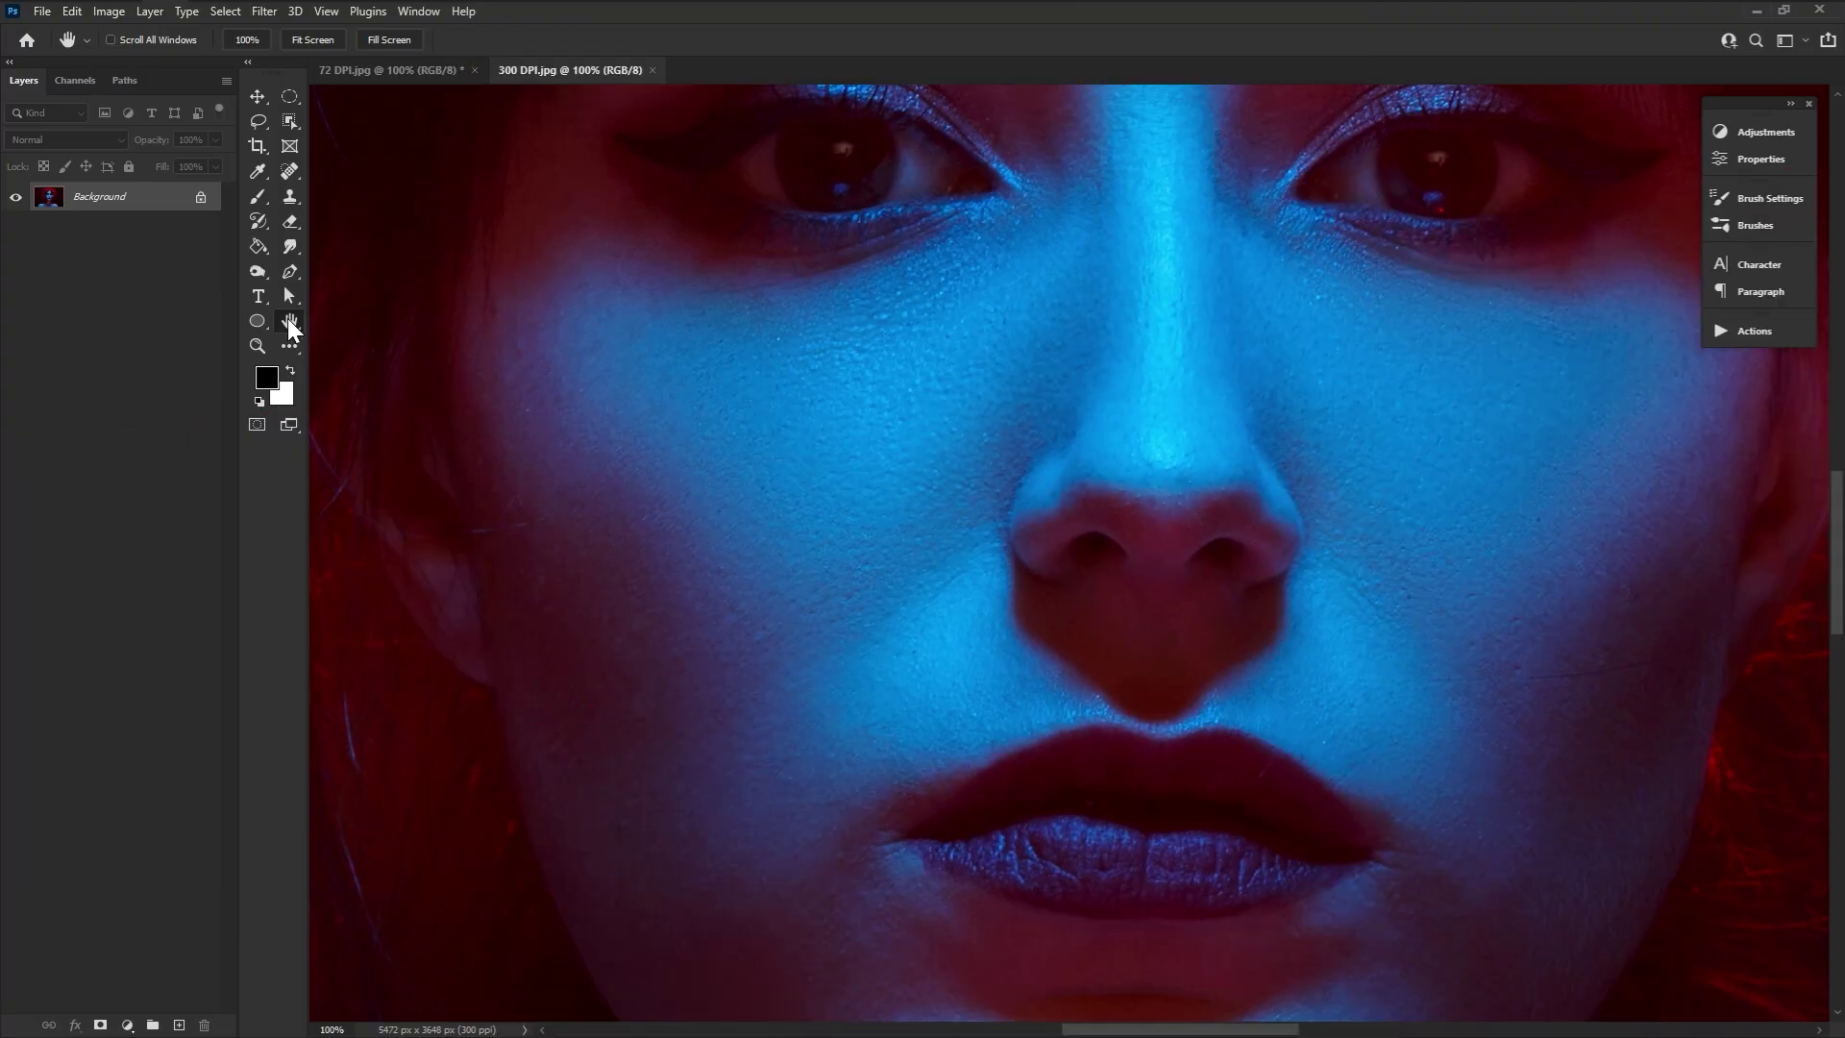
pyautogui.click(109, 12)
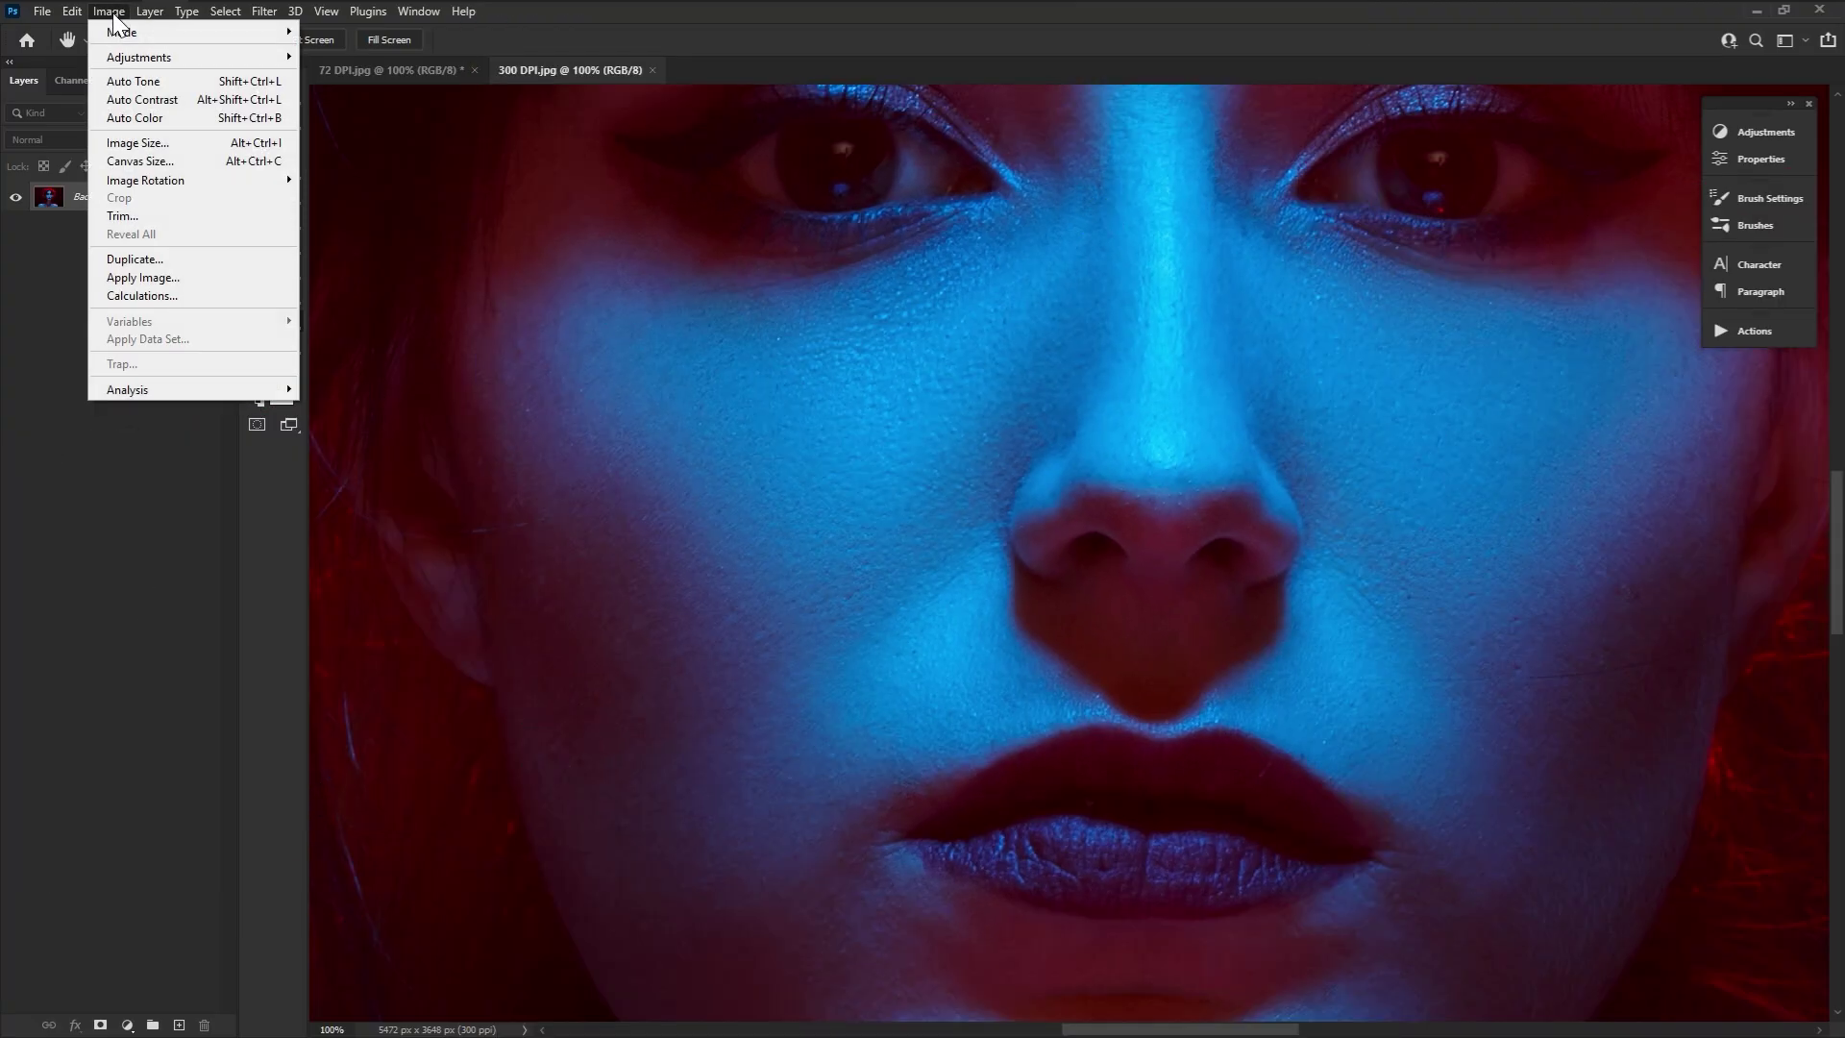
pyautogui.click(163, 147)
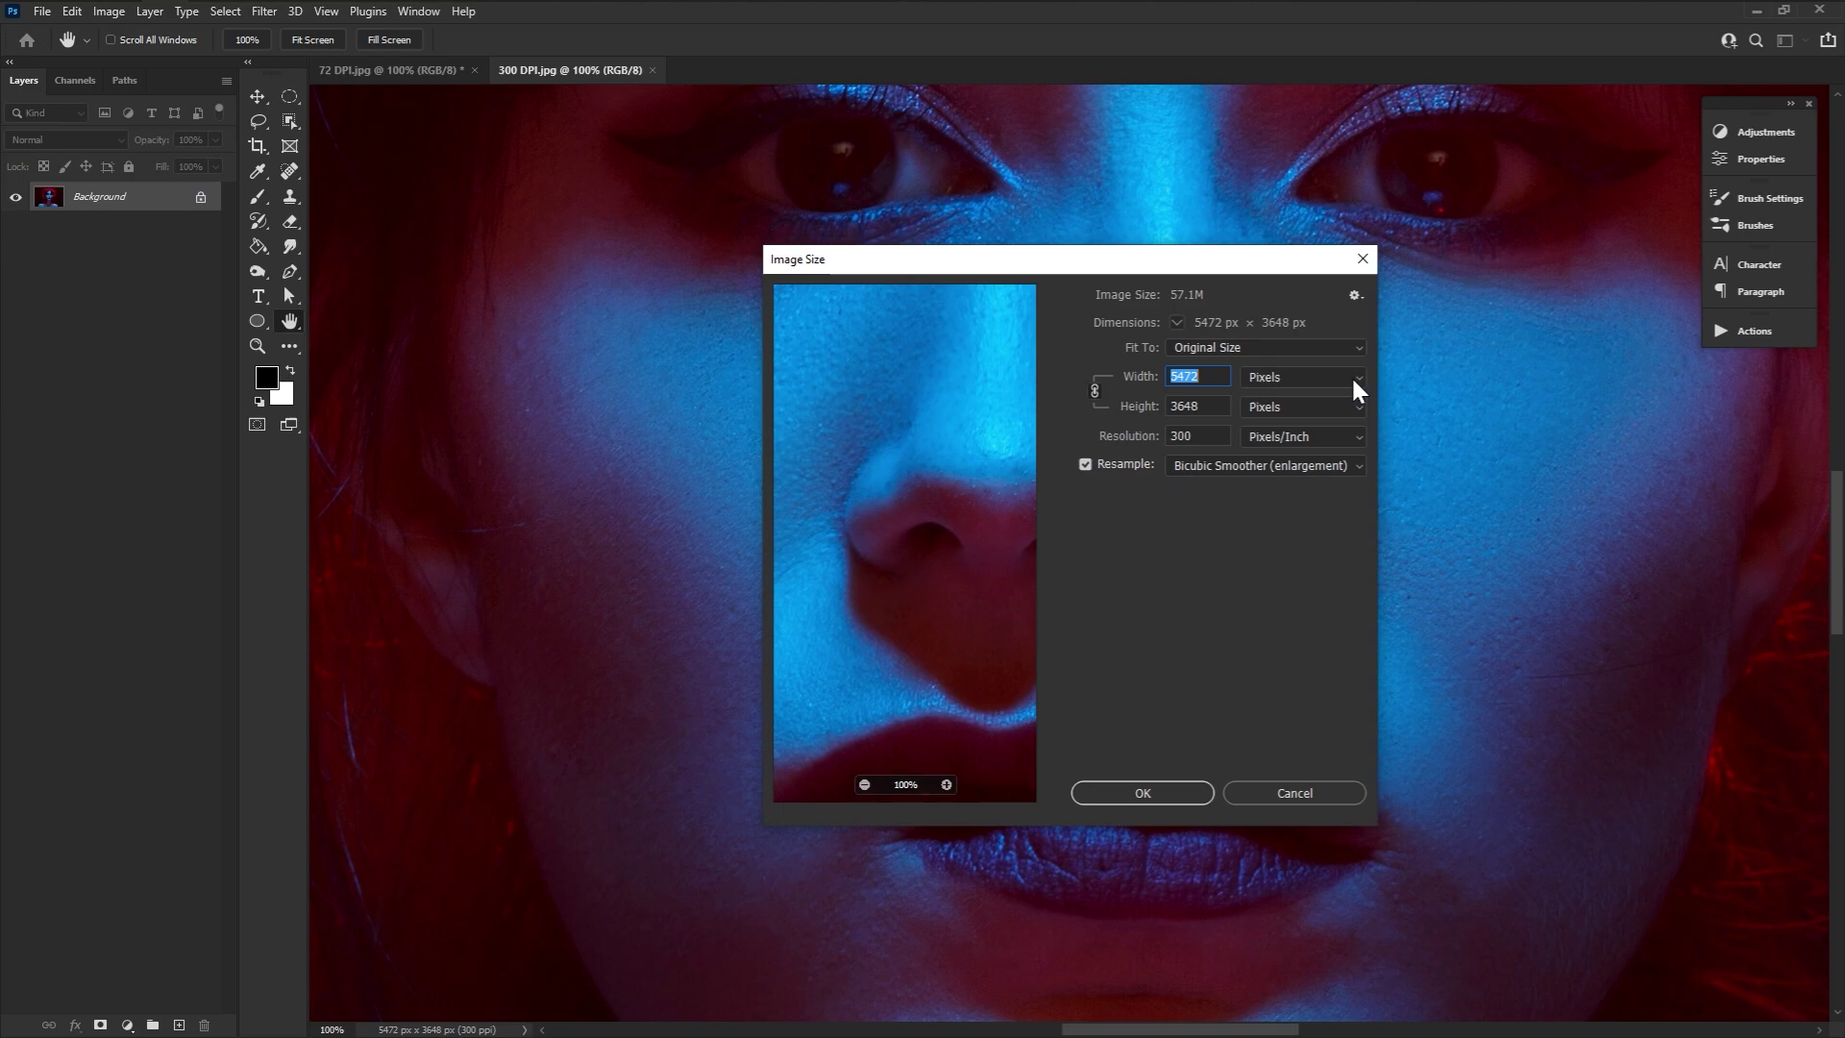
pyautogui.click(1361, 380)
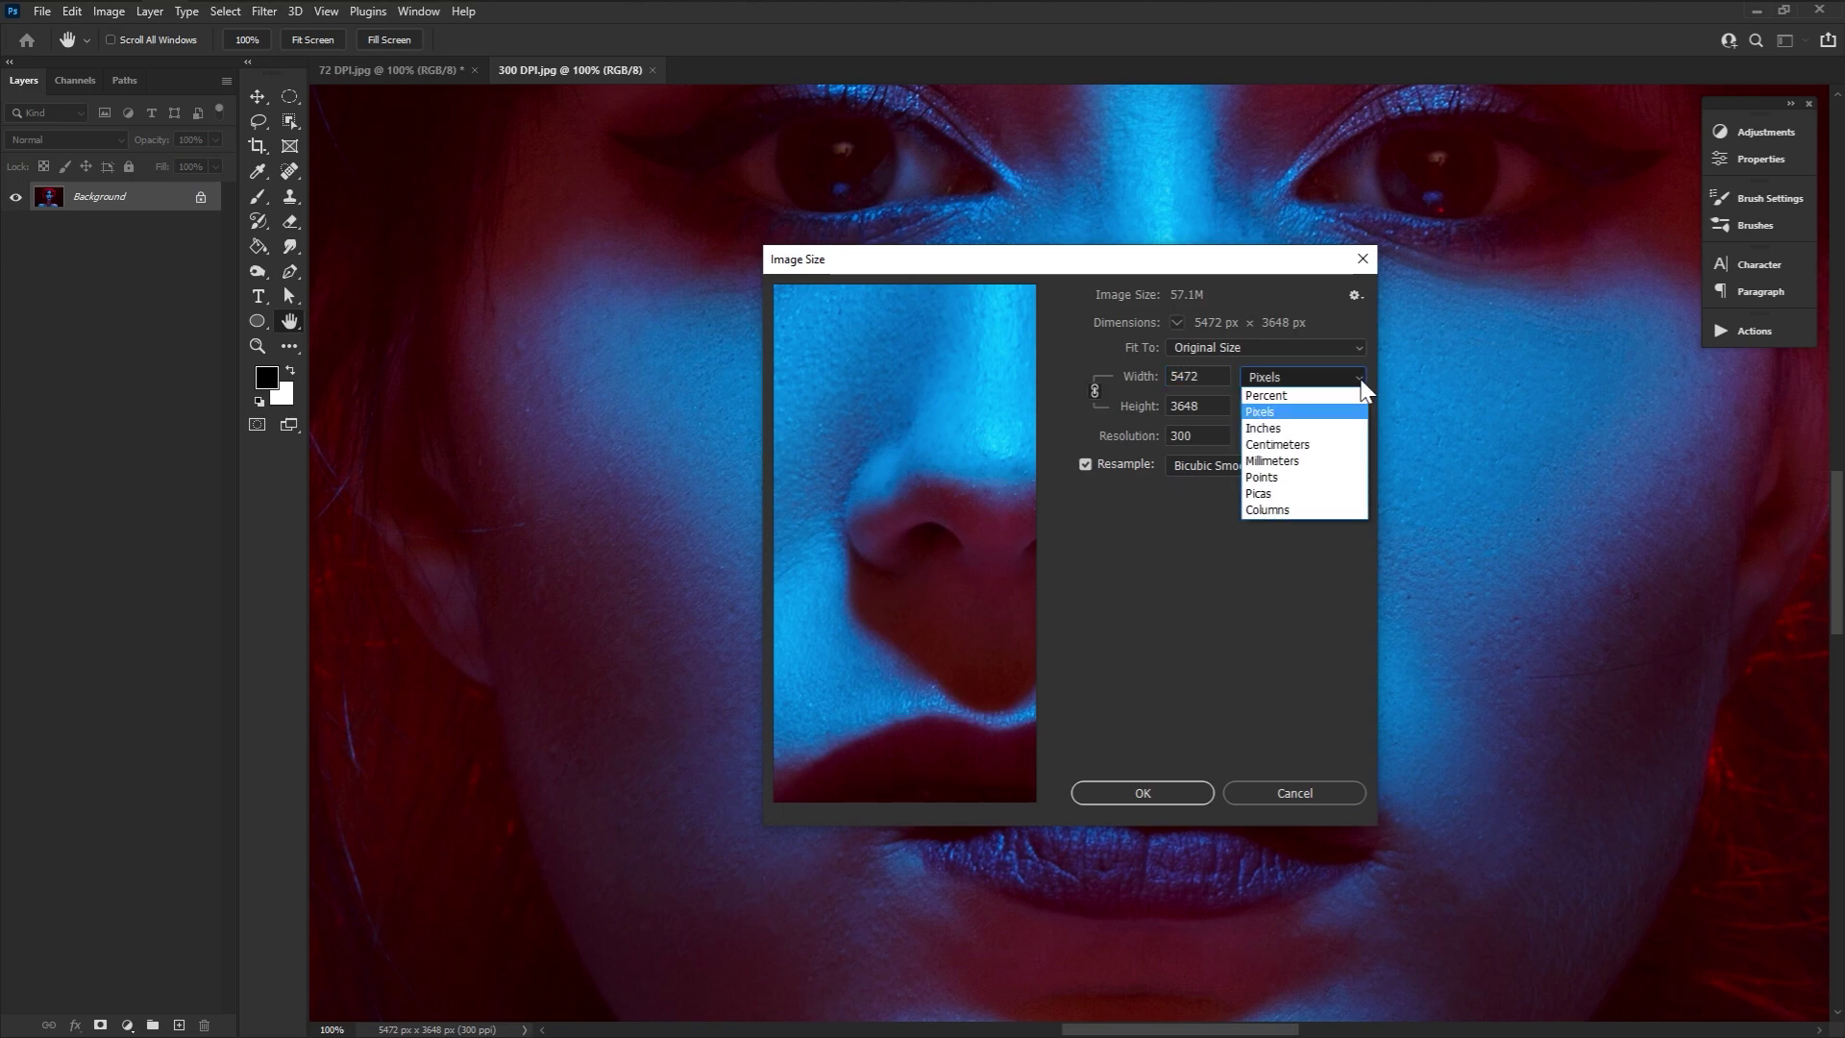
pyautogui.click(1324, 428)
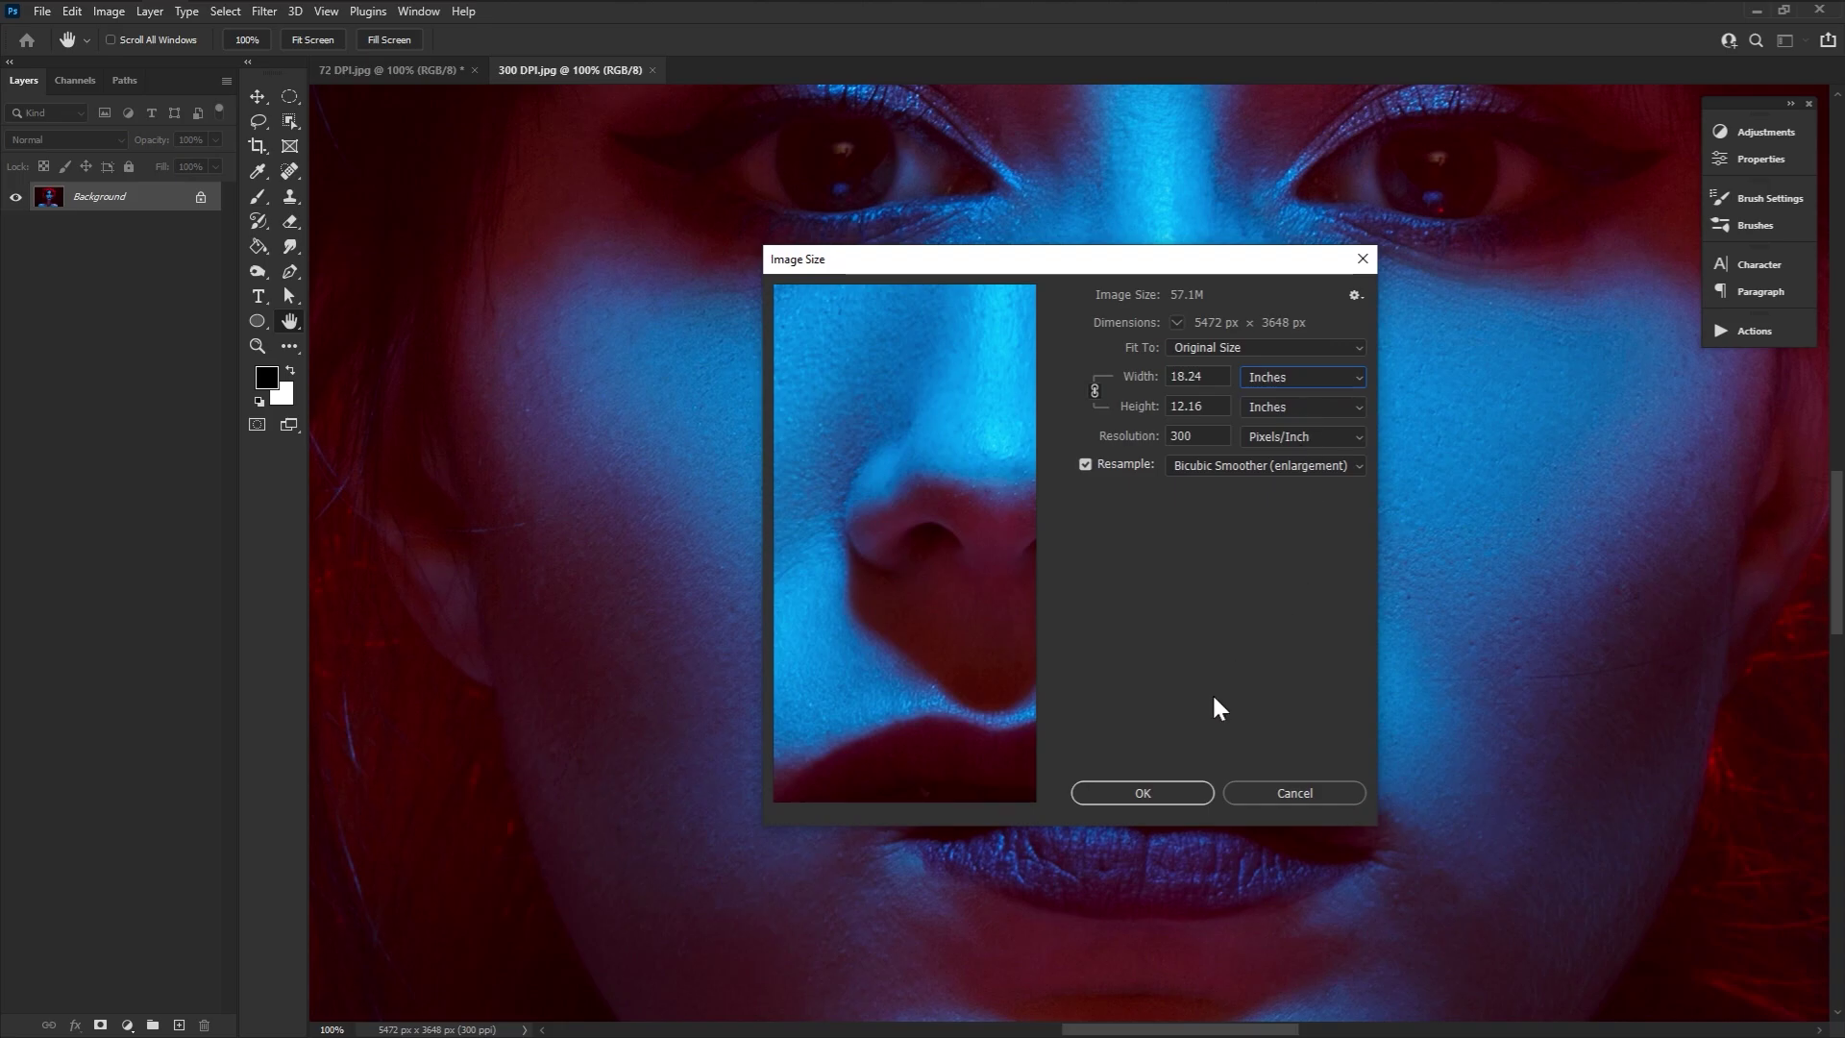
pyautogui.click(1169, 790)
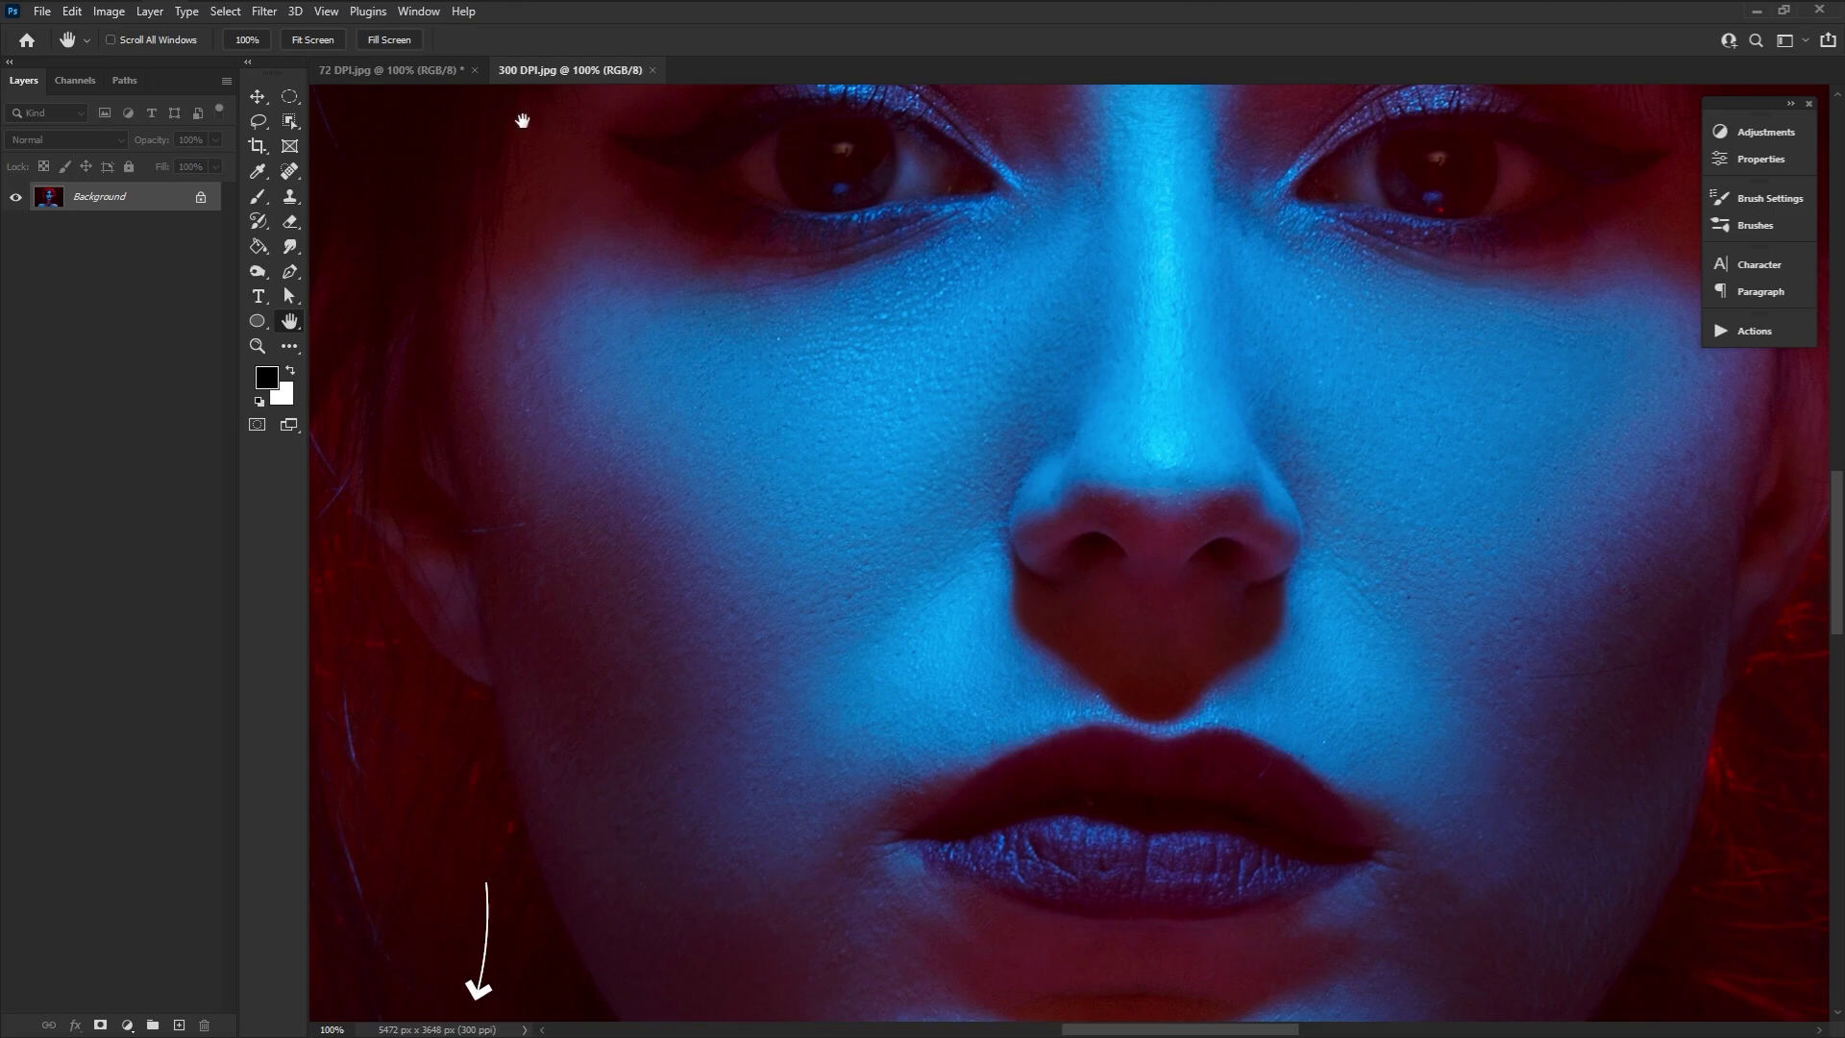
# - Flip back and forth between the 72 DPI.jpg and 300 DPI.jpg portraits to compare them
pyautogui.click(415, 73)
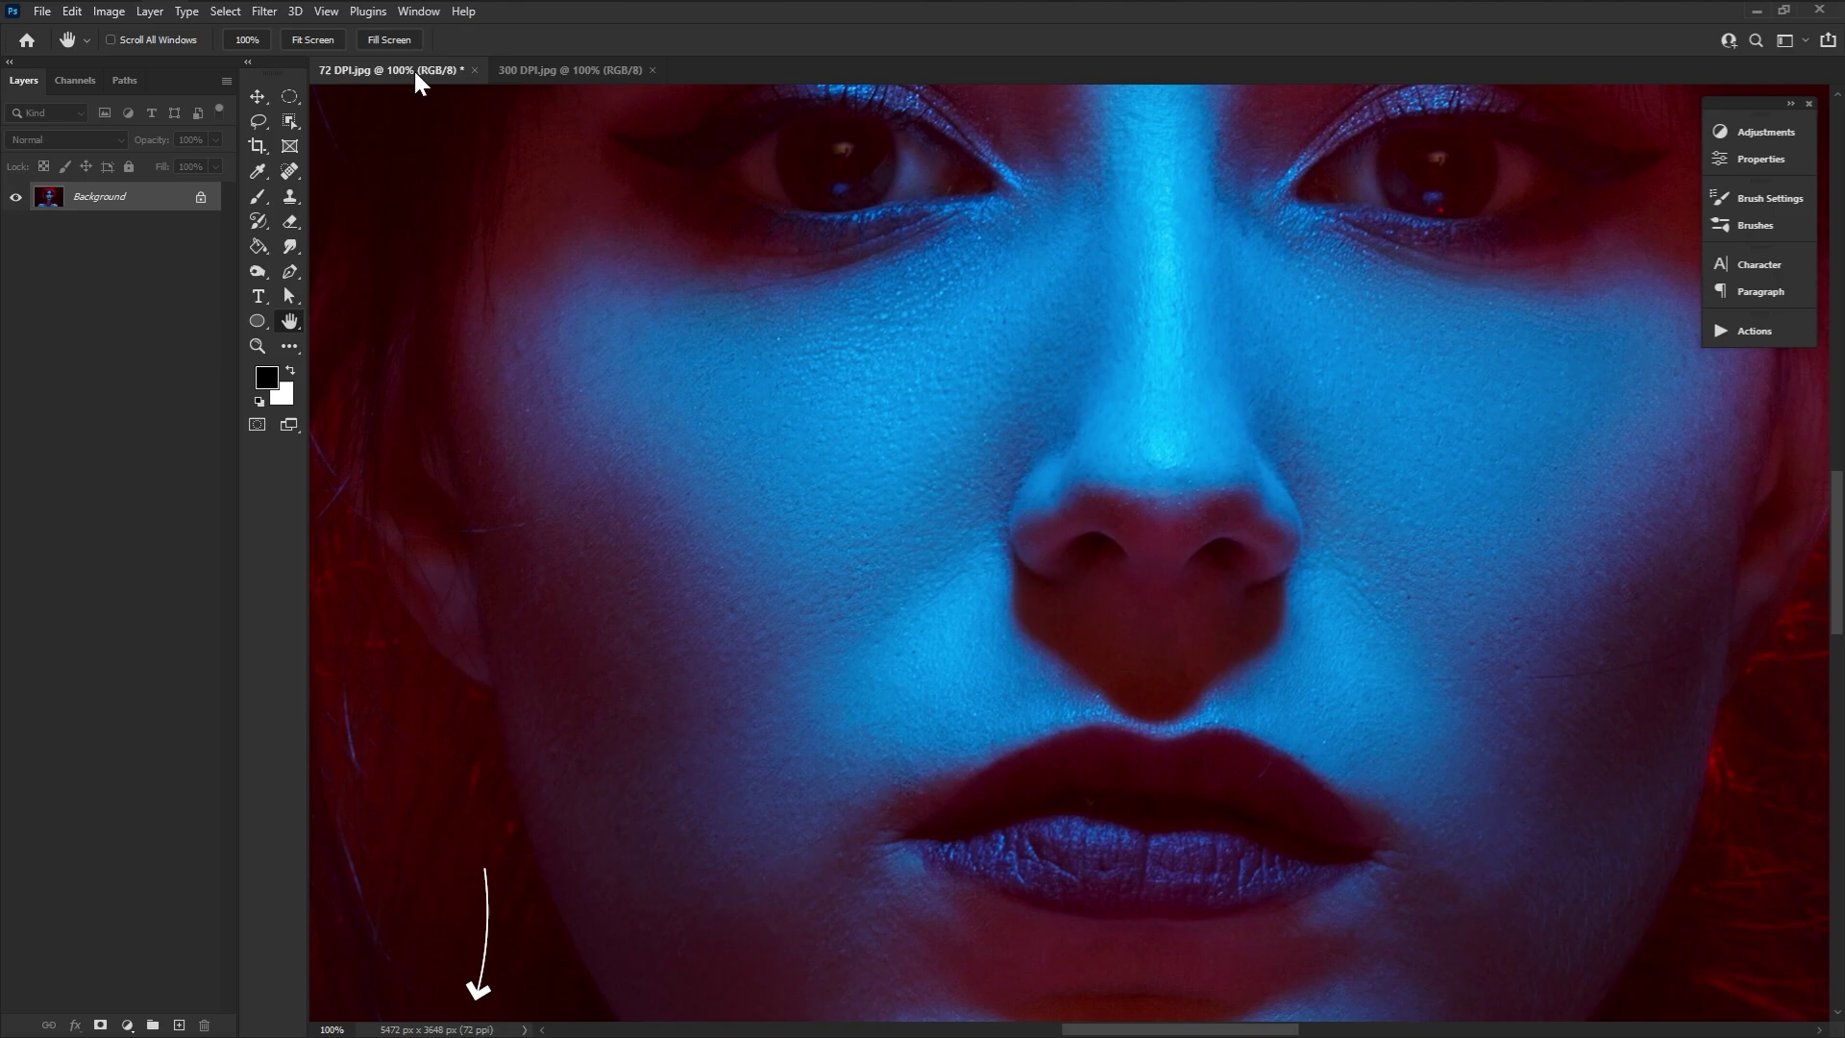
pyautogui.click(570, 73)
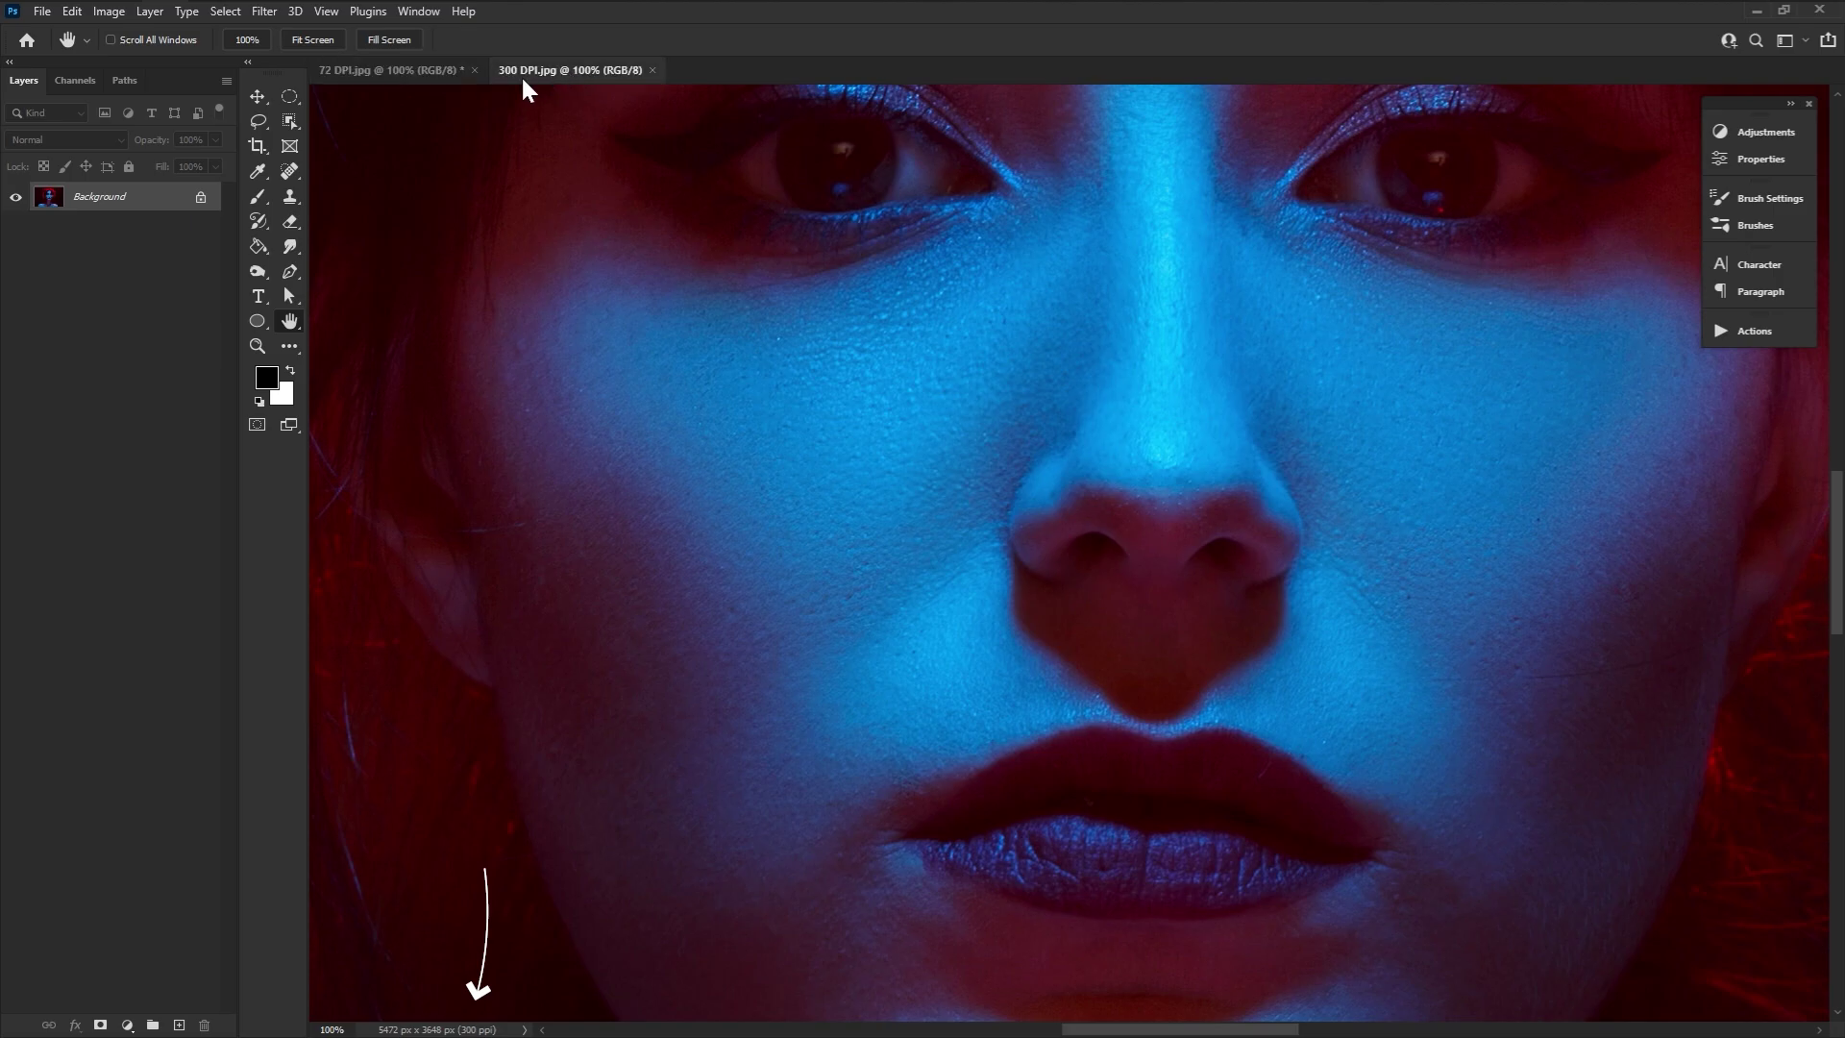
pyautogui.click(394, 71)
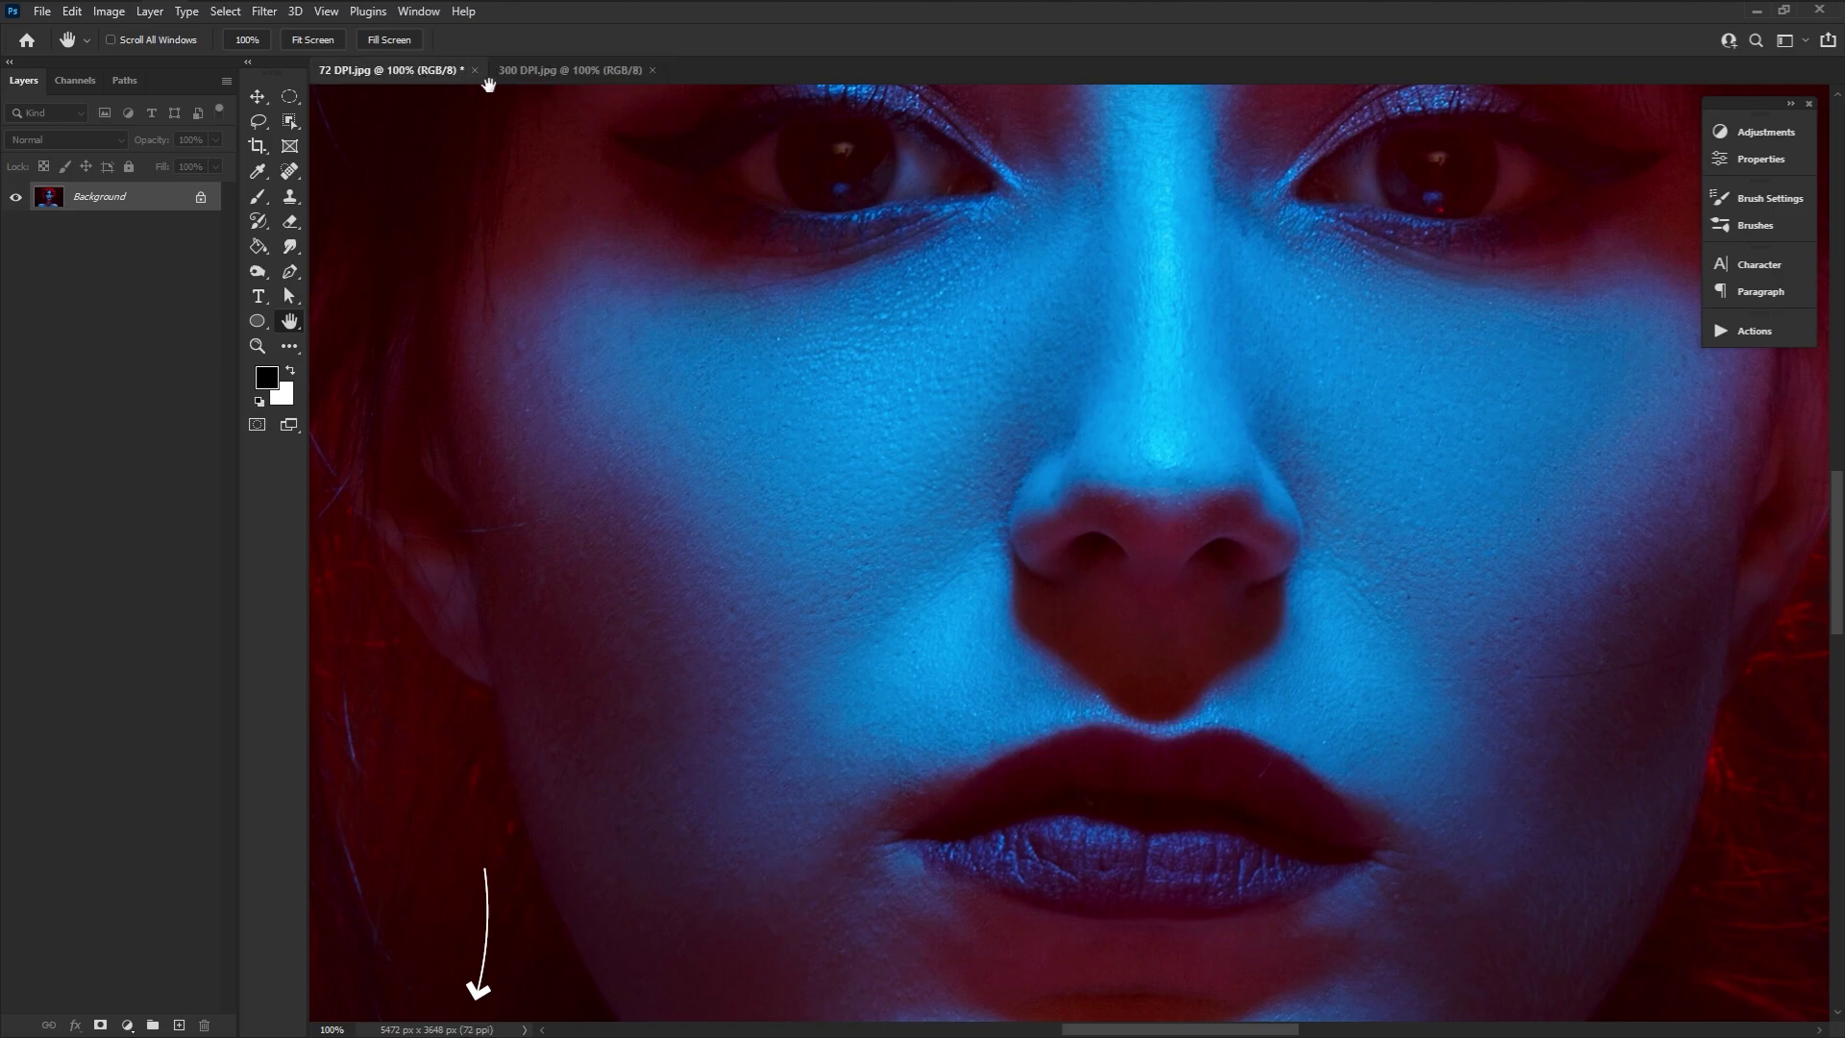
pyautogui.click(548, 75)
pyautogui.click(396, 77)
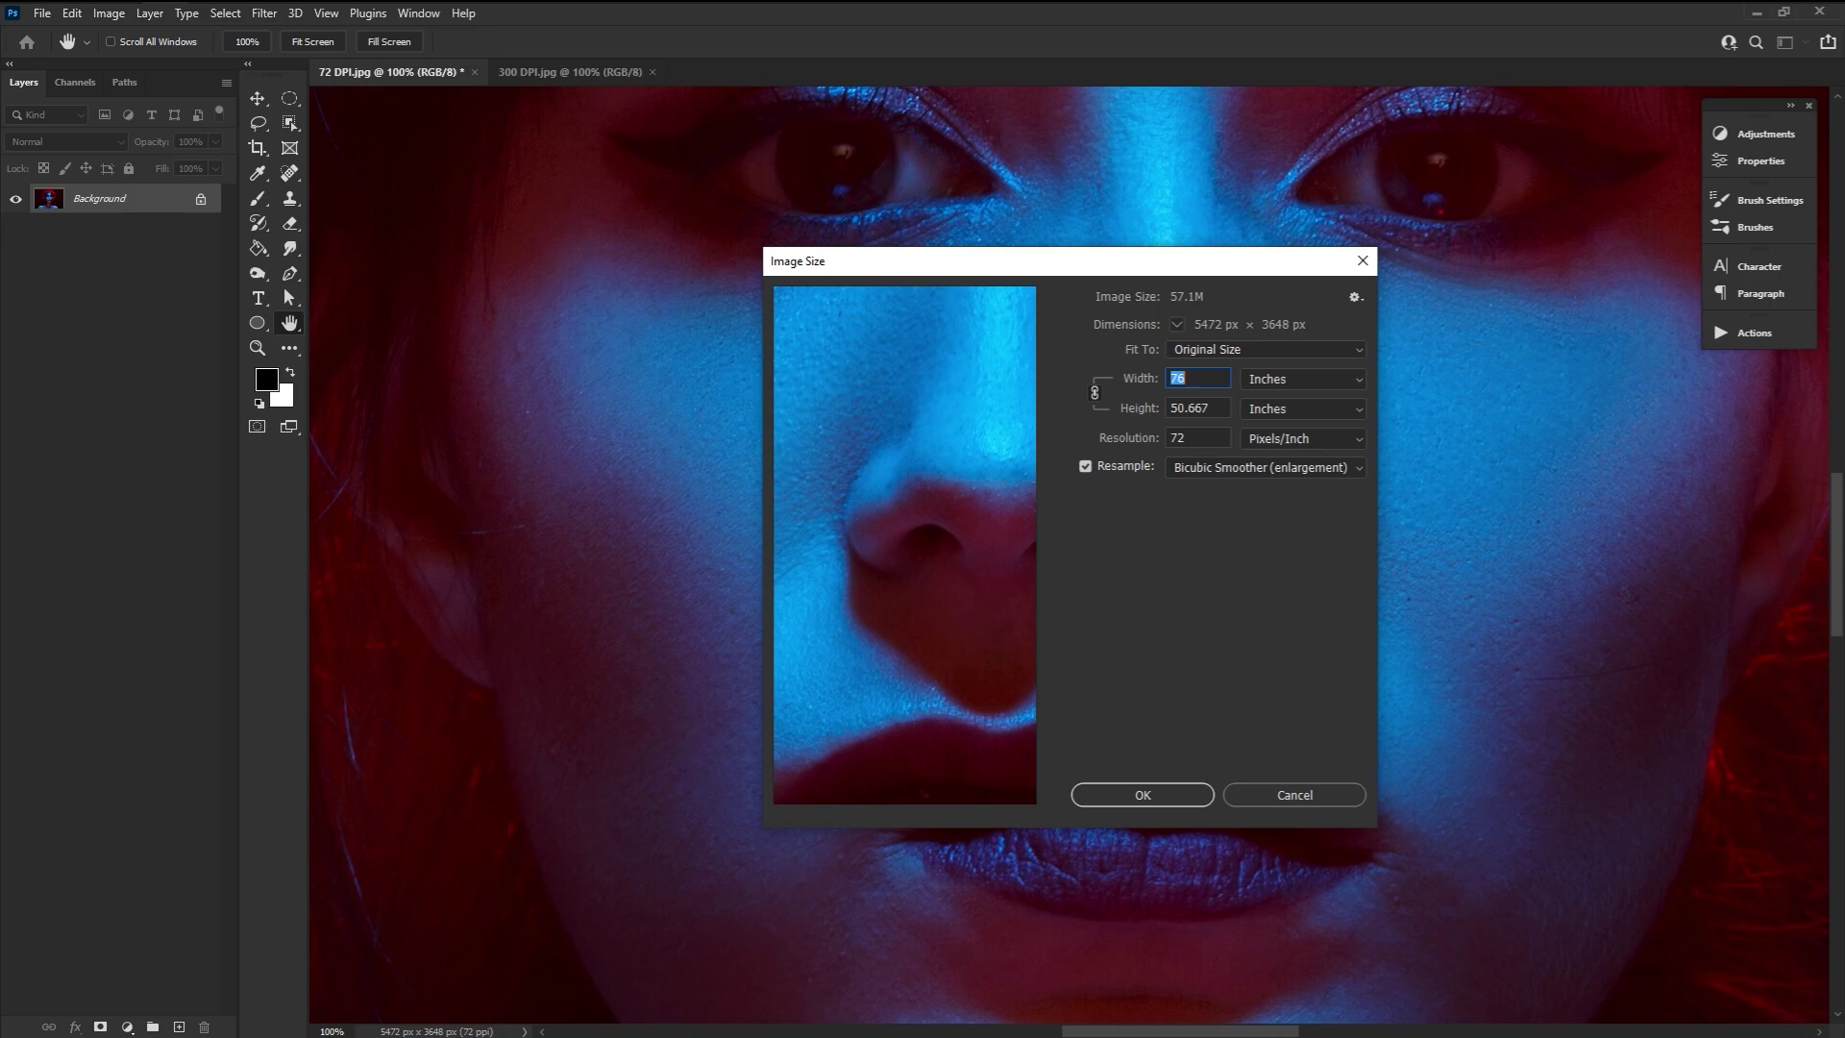
# - Without resampling, set 72 DPI.jpg to 300 ppi with width kept in inches (18.24 x 12.16 in)
pyautogui.click(1196, 438)
pyautogui.click(1086, 466)
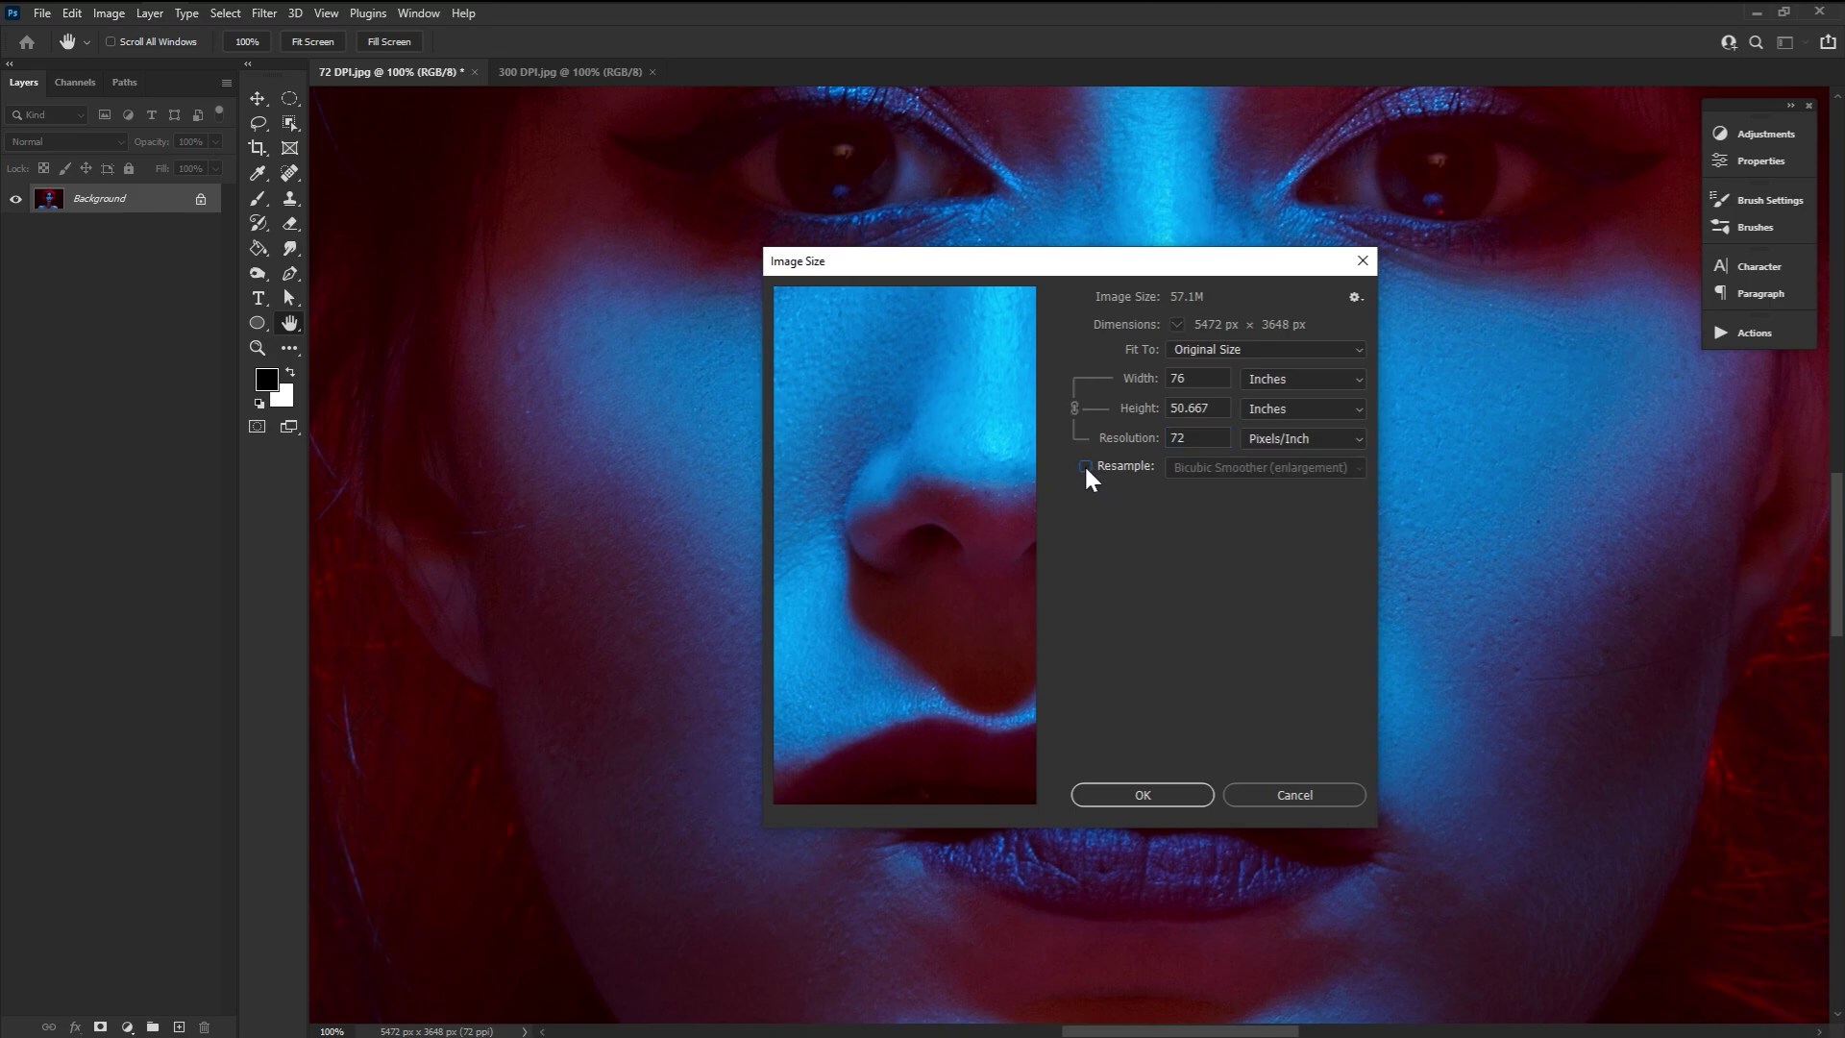
pyautogui.doubleClick(1174, 440)
pyautogui.write('300')
pyautogui.click(1344, 385)
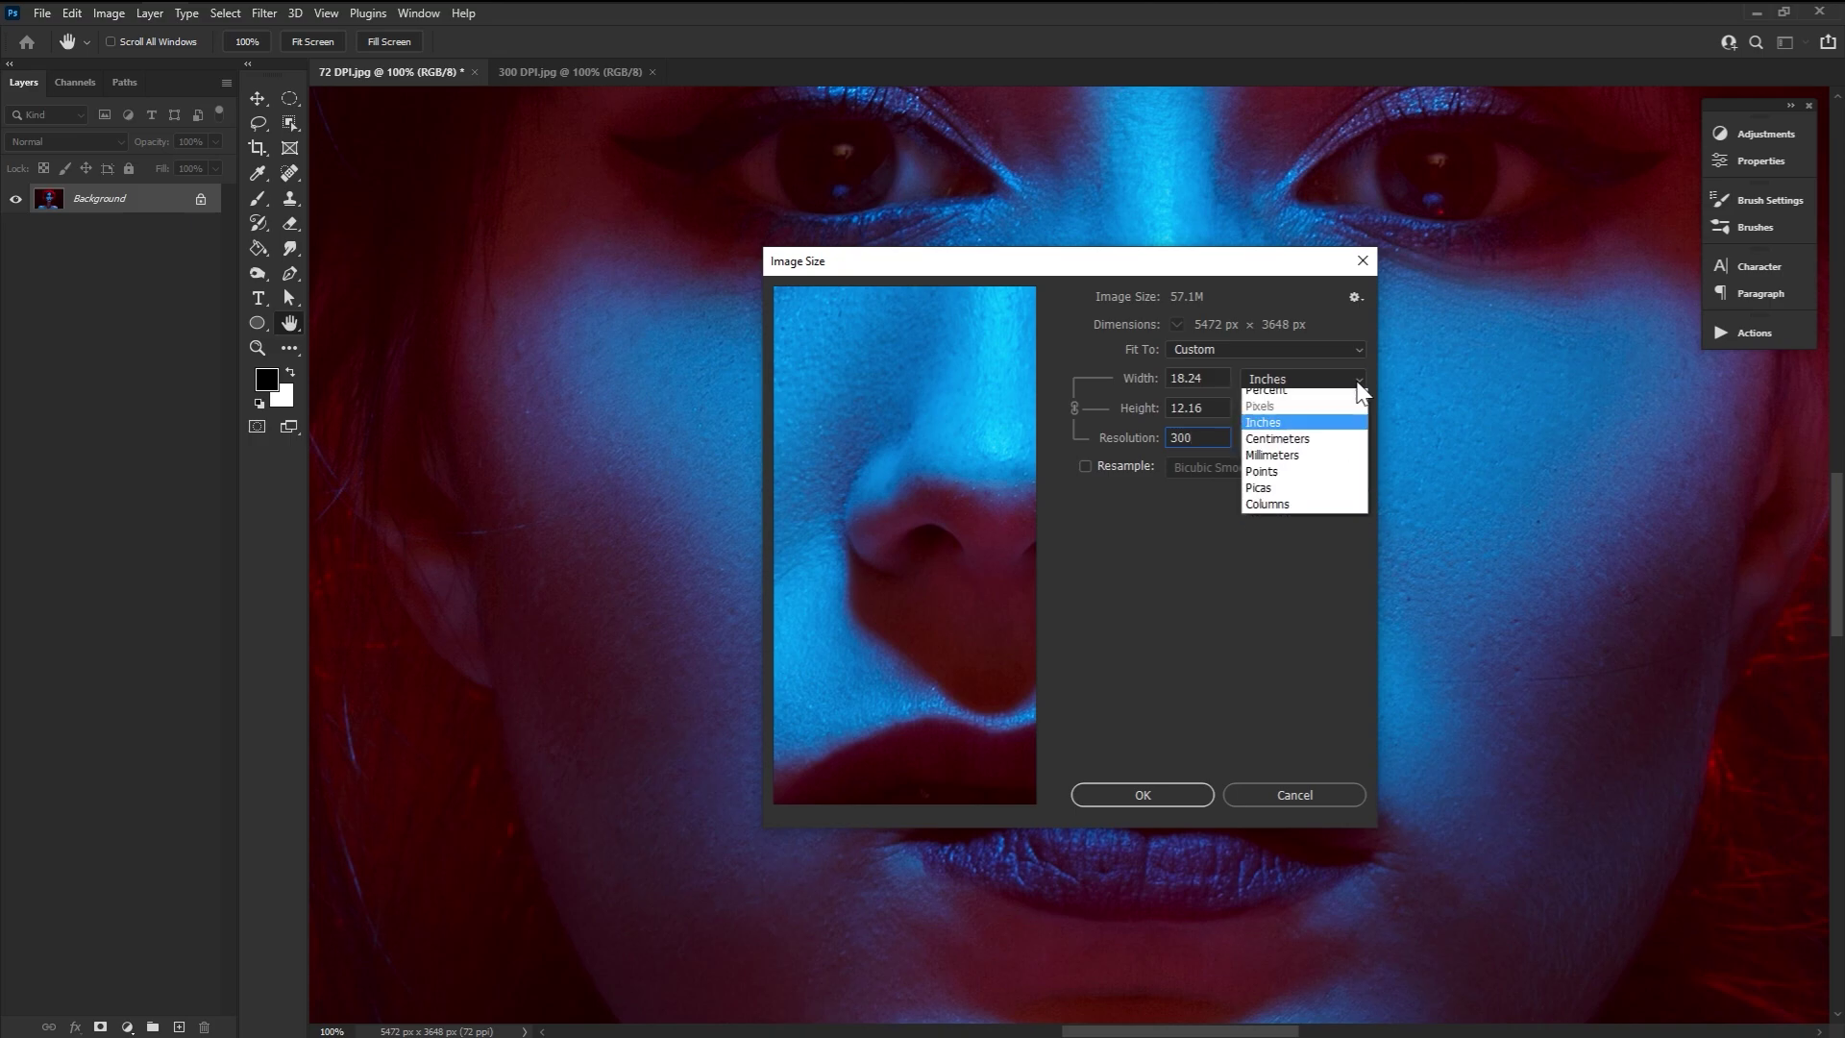
pyautogui.click(1335, 431)
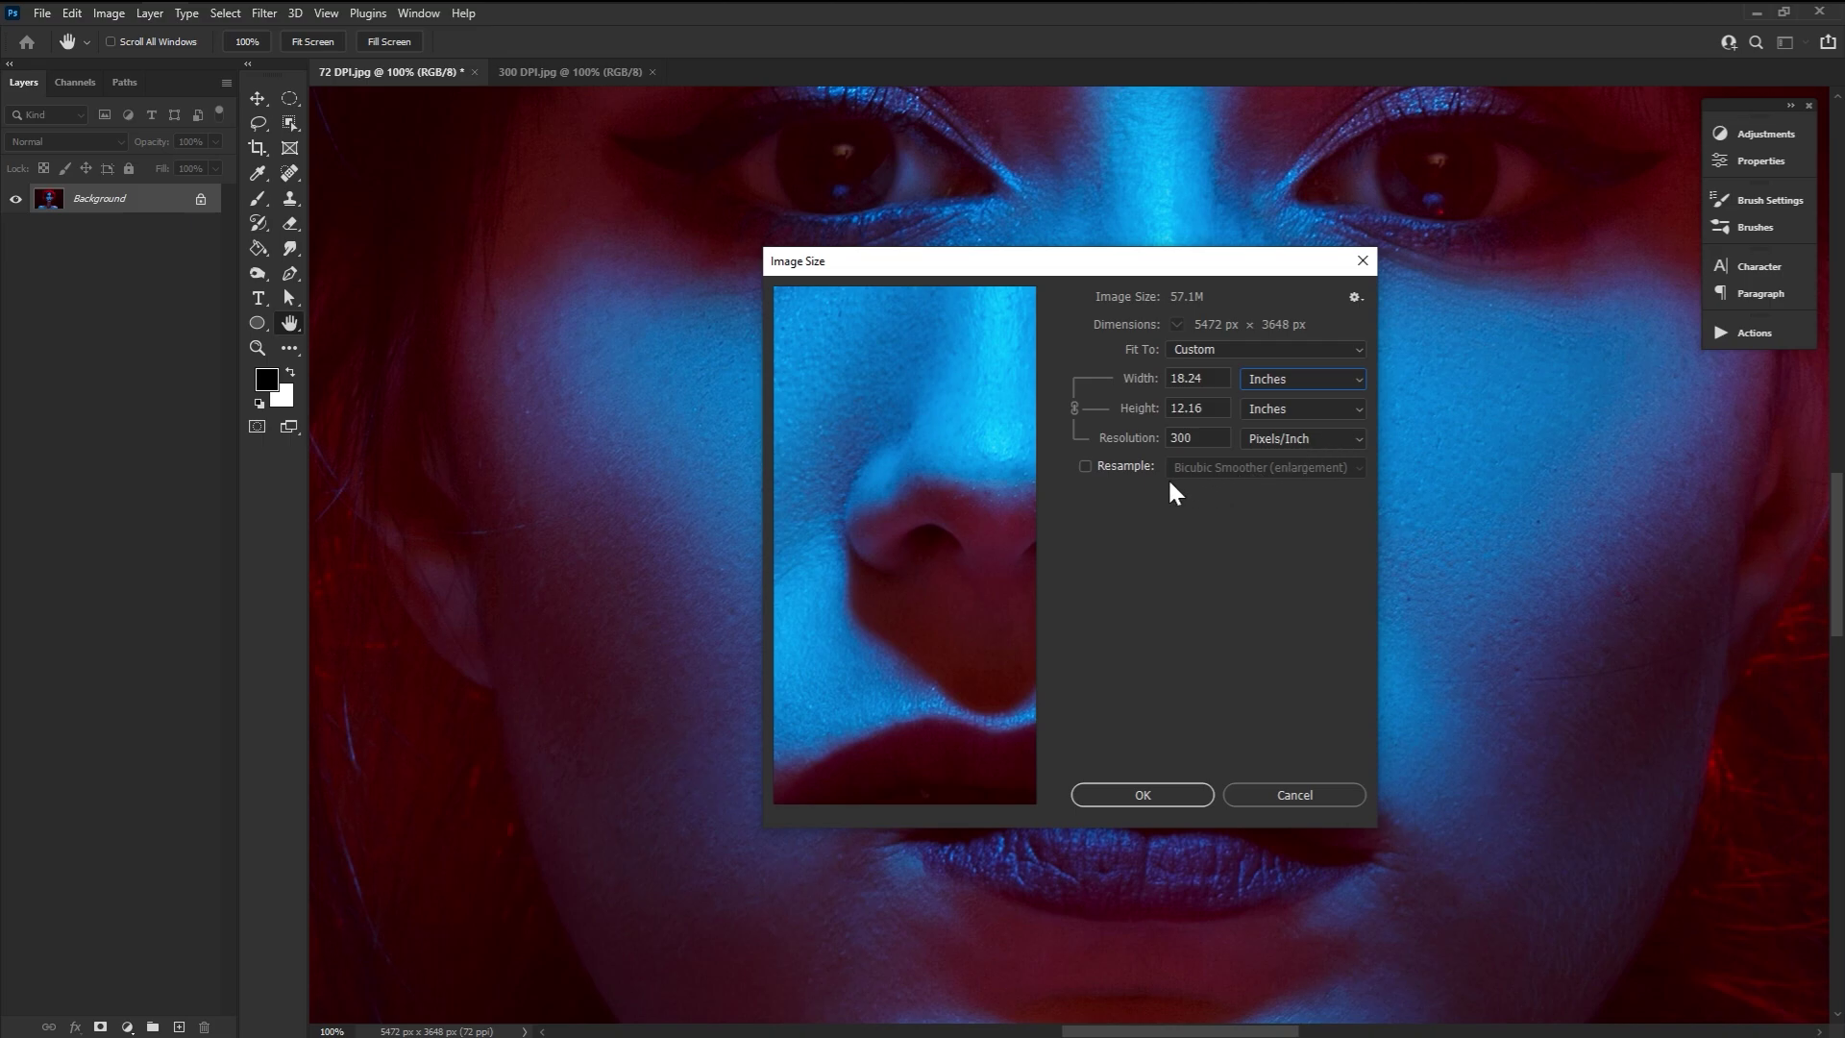
# - Resample 72 DPI.jpg to 50 inches wide at 300 ppi (15000 x 10000 px)
pyautogui.click(1086, 466)
pyautogui.click(1156, 381)
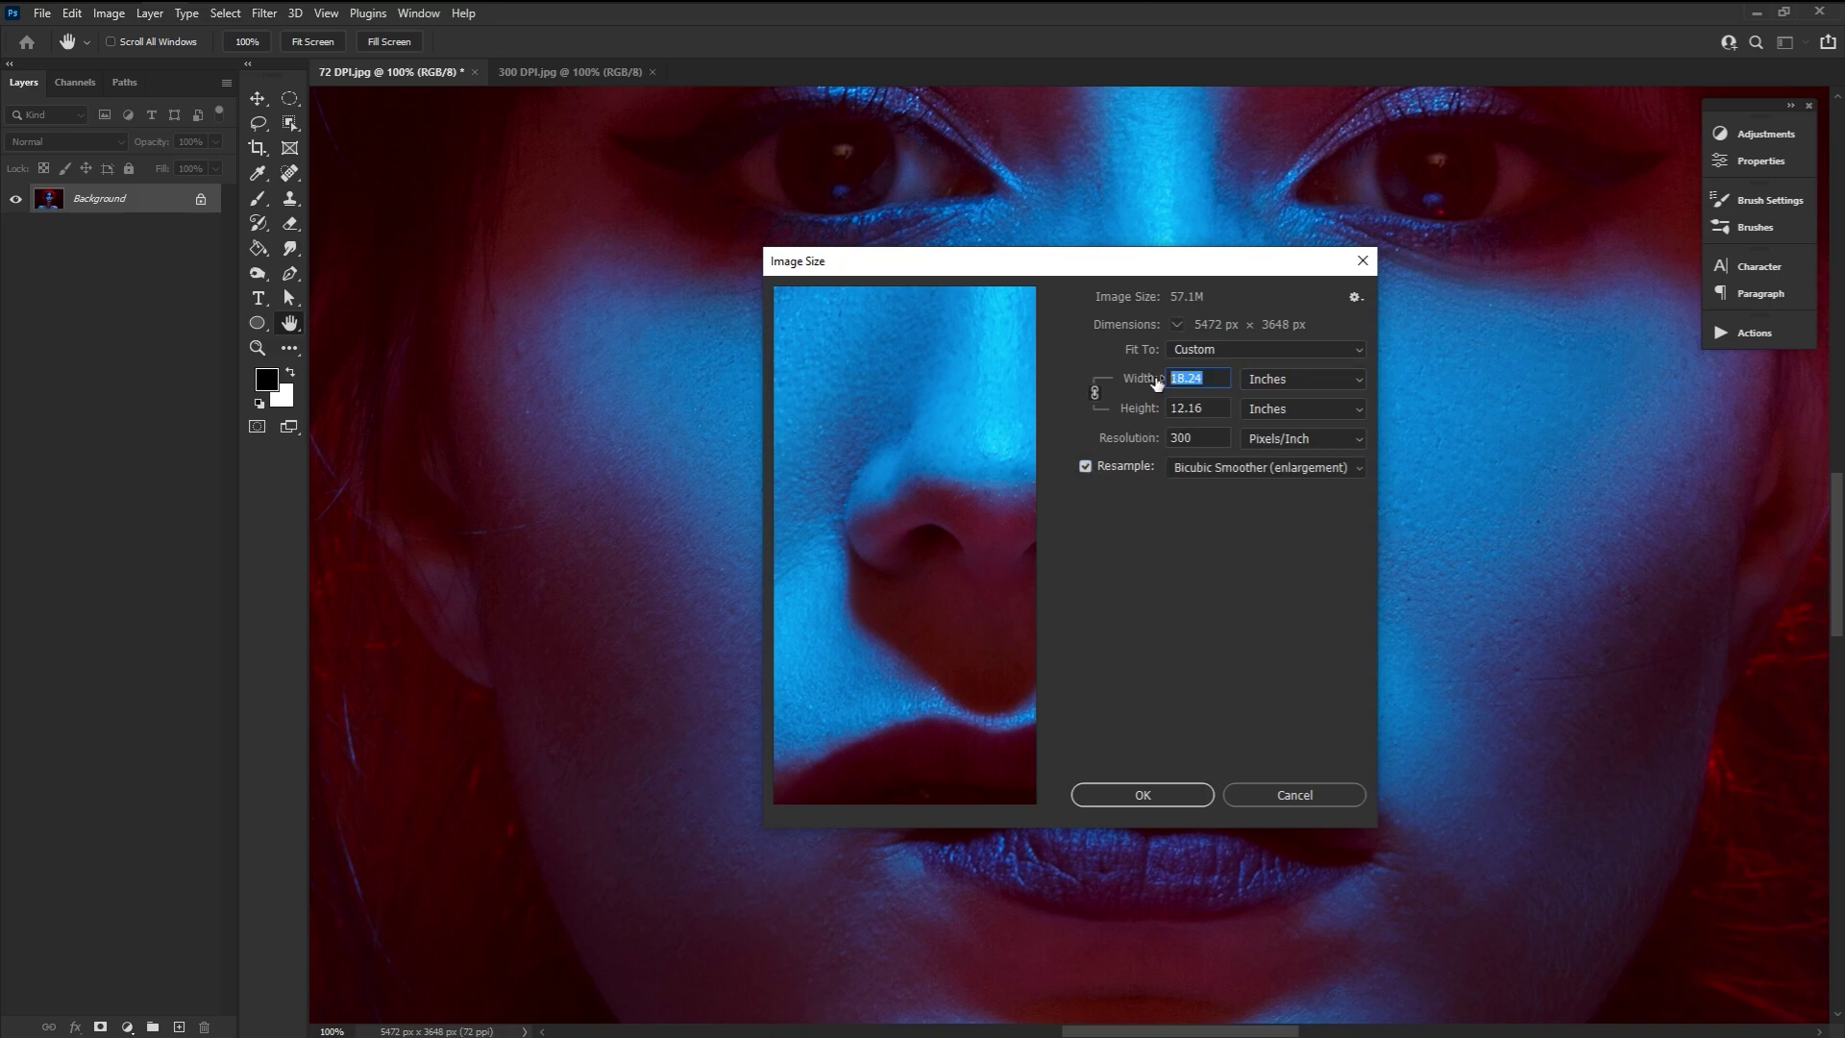
pyautogui.write('50')
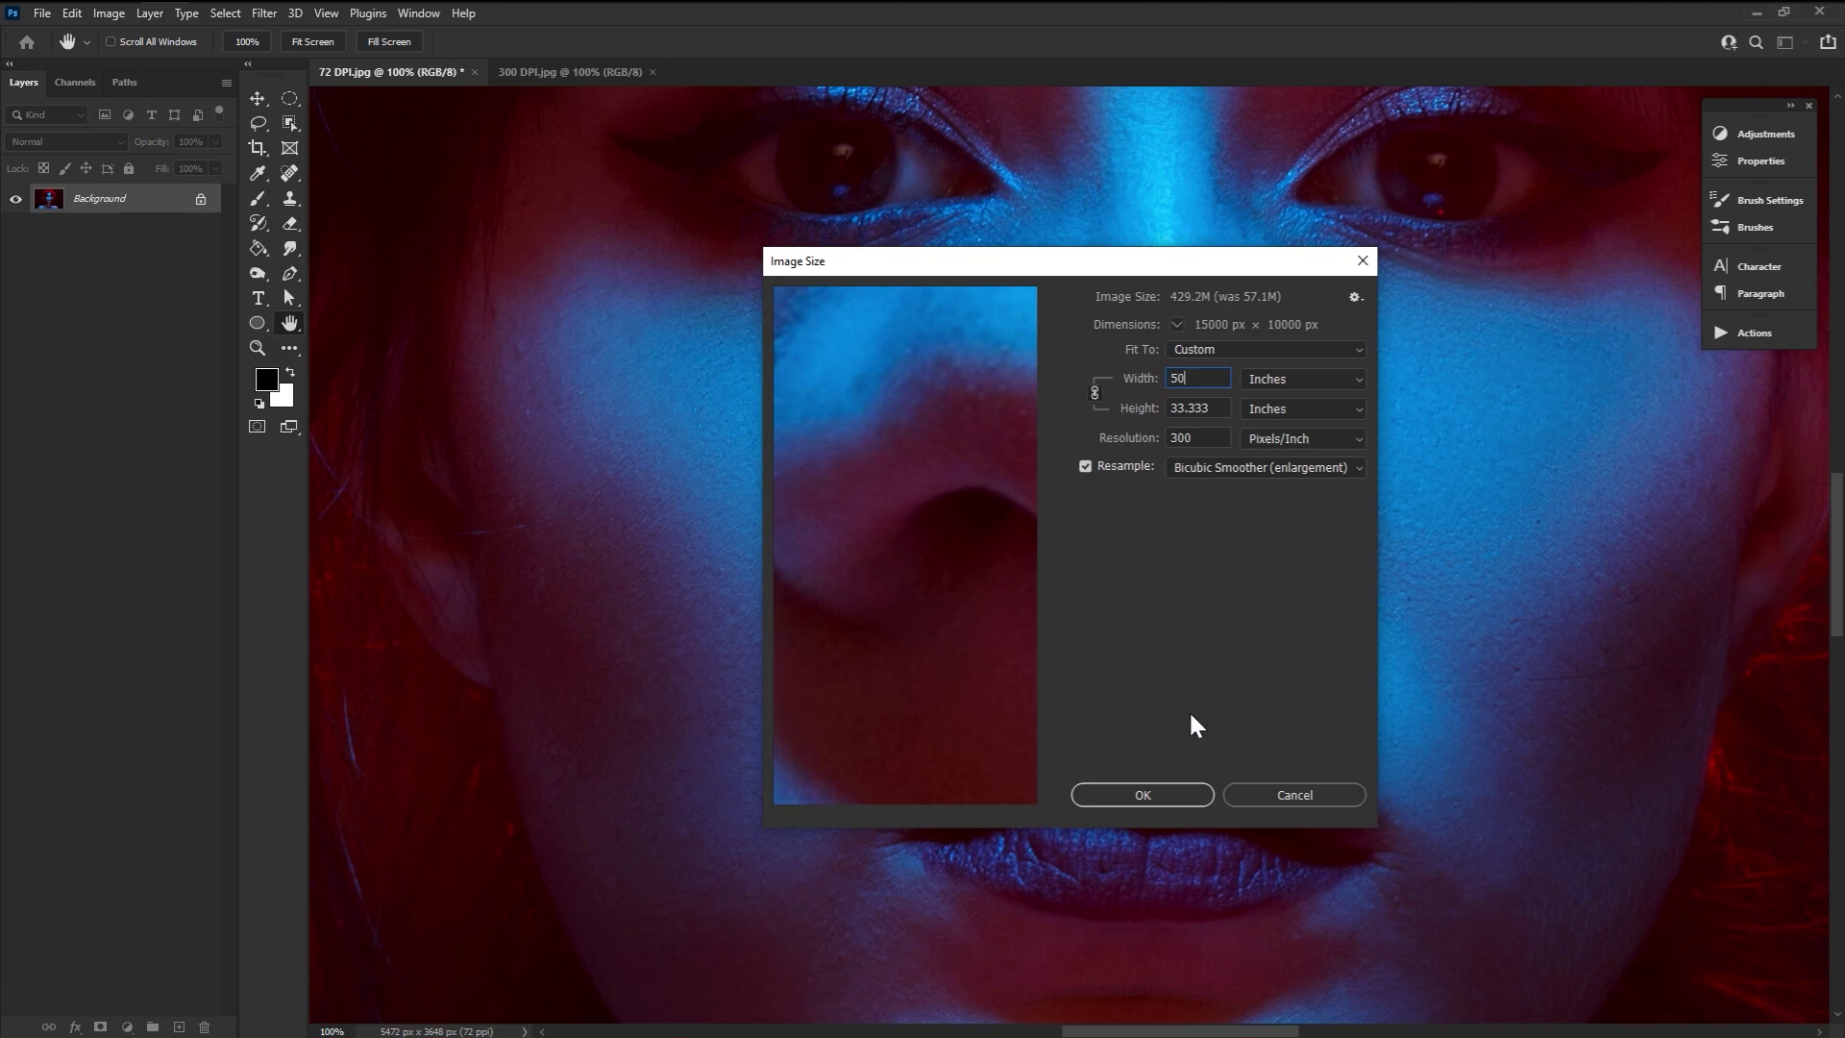
pyautogui.click(1145, 794)
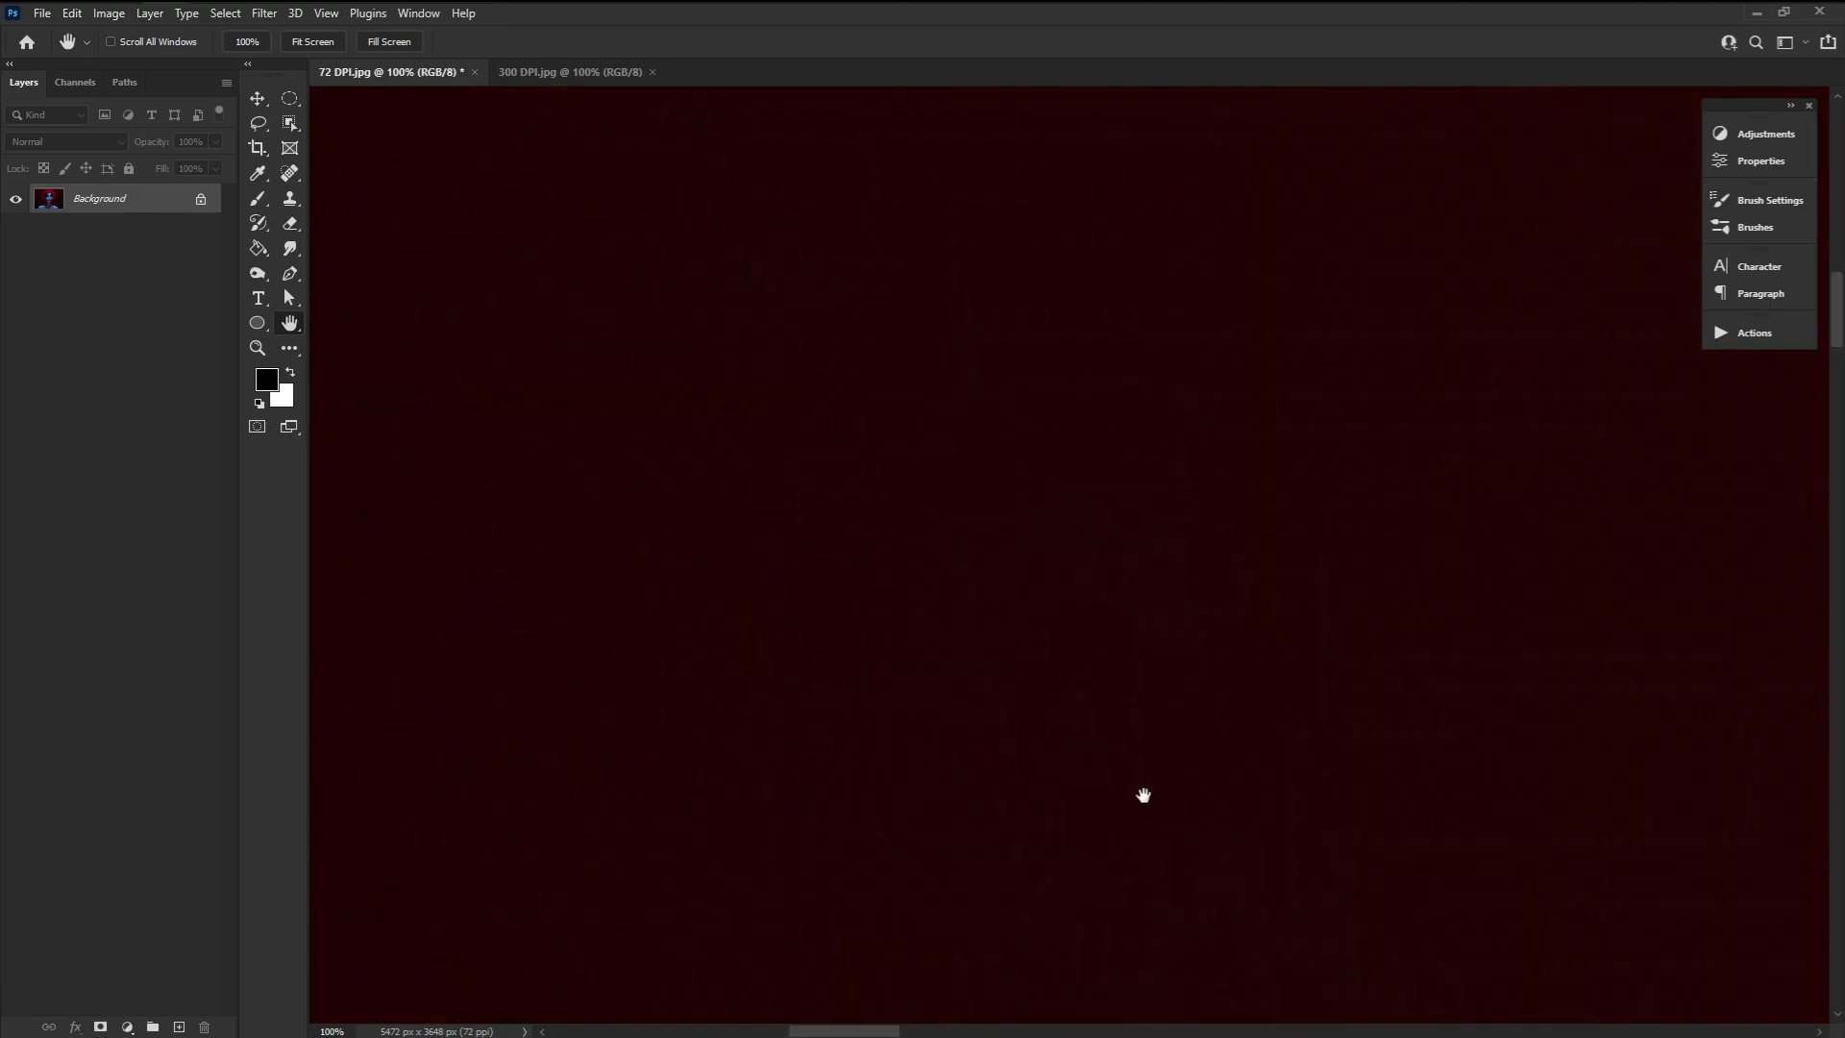
# - Zoom to 100% and pan around to inspect the upscaled face and hair detail
pyautogui.click(257, 348)
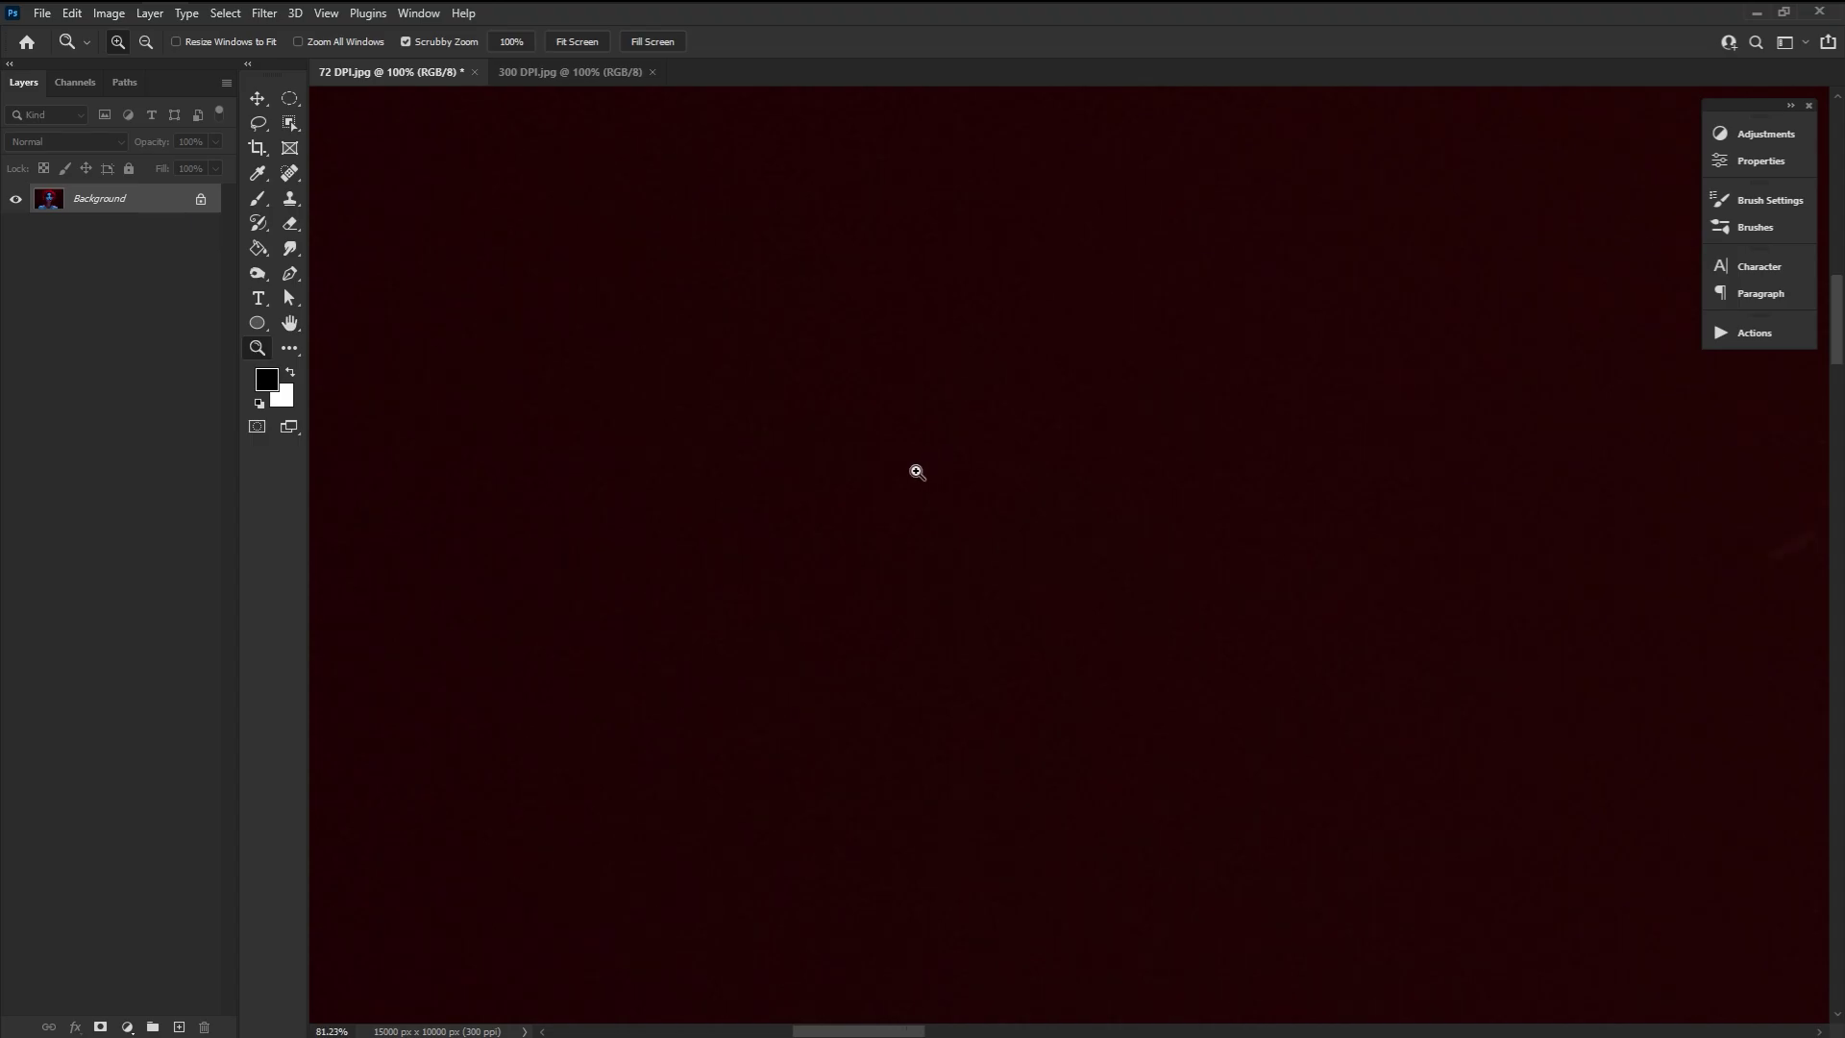
pyautogui.moveTo(928, 461); pyautogui.dragTo(805, 491)
pyautogui.click(1653, 828)
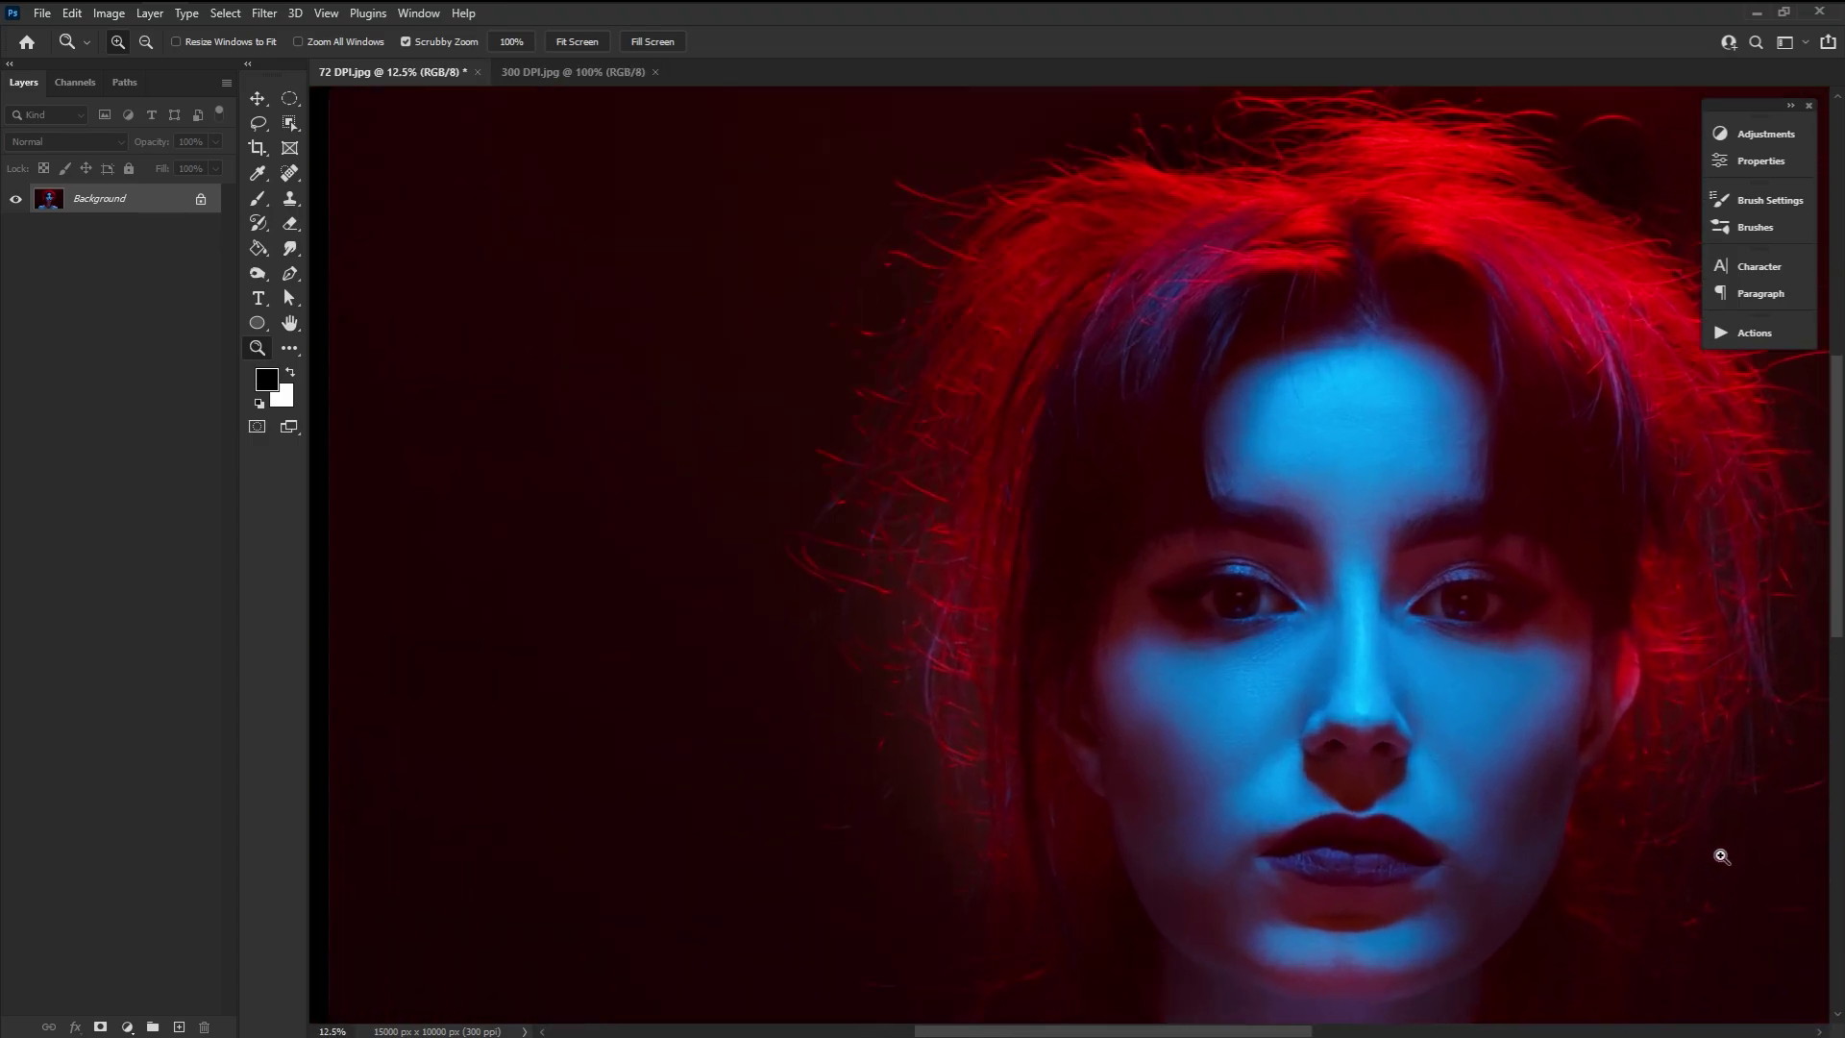
pyautogui.click(1717, 856)
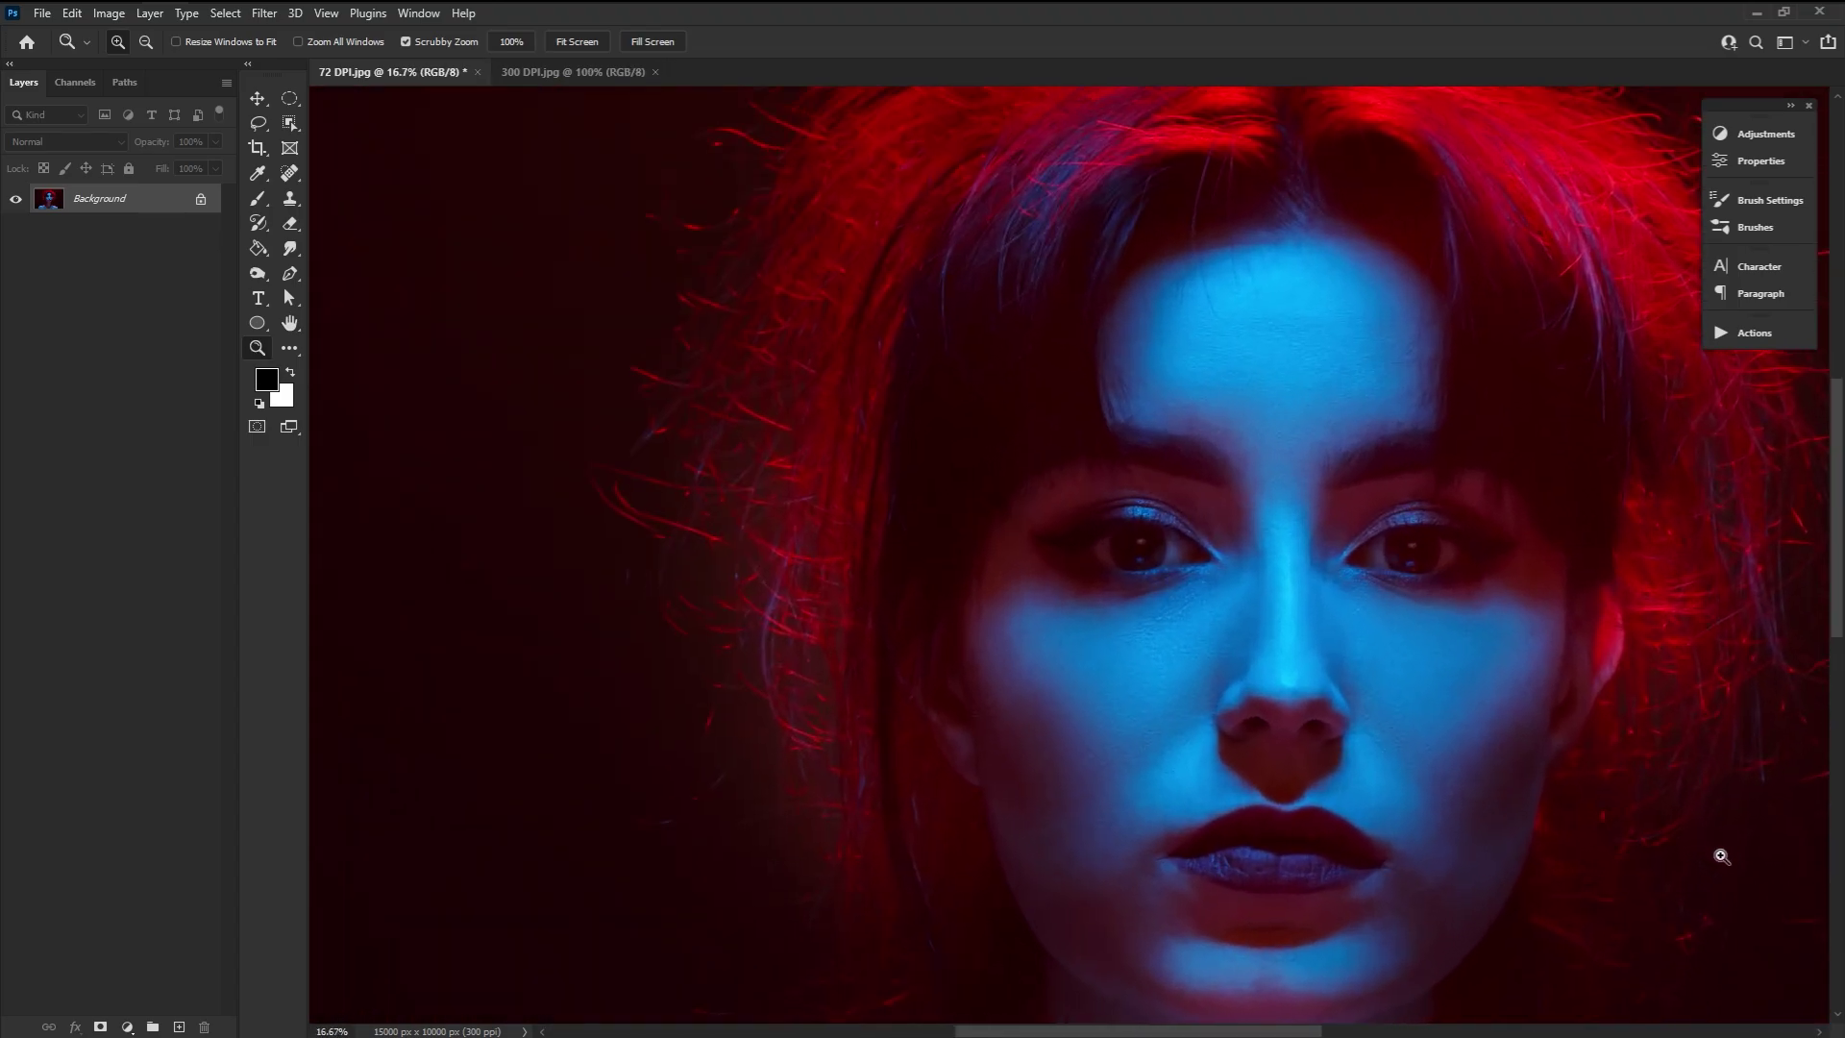
pyautogui.doubleClick(254, 344)
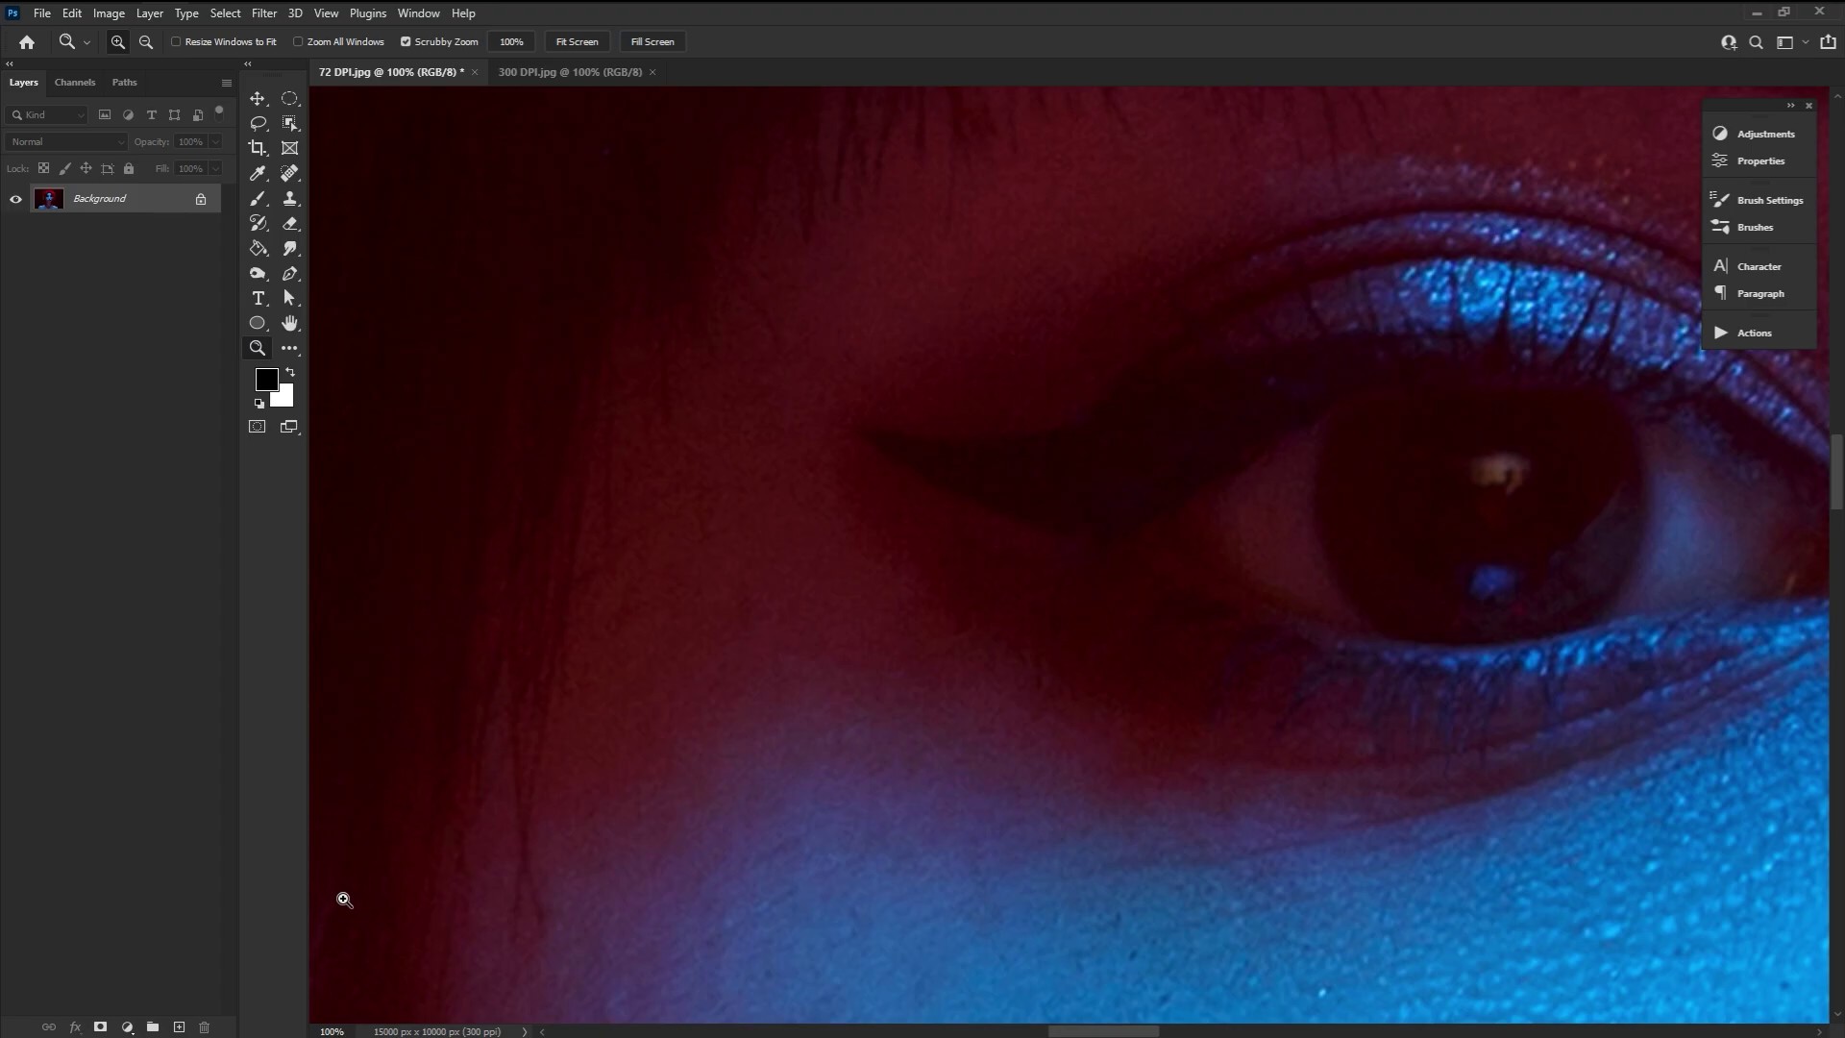
pyautogui.moveTo(946, 685); pyautogui.dragTo(768, 721)
pyautogui.click(290, 323)
pyautogui.moveTo(951, 700); pyautogui.dragTo(914, 532)
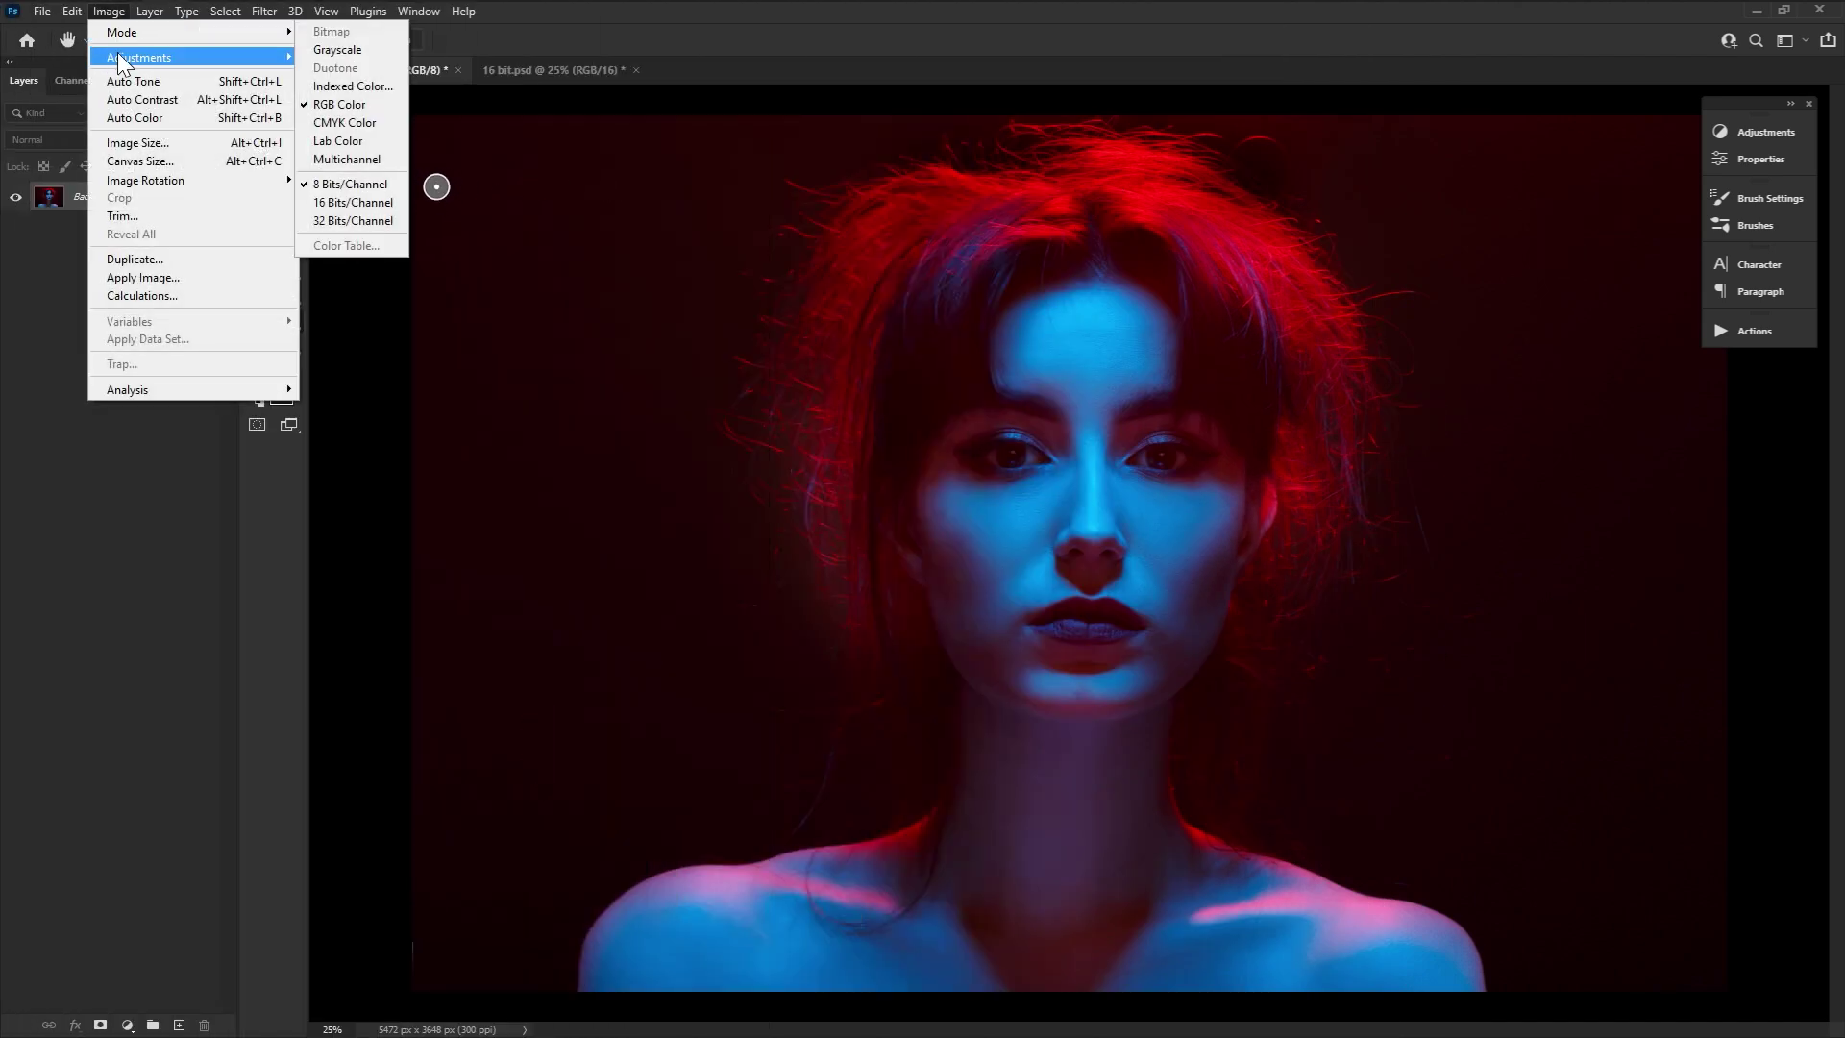
# - Apply Levels to 8 bit.jpg with the midtone input set to .21
pyautogui.click(343, 71)
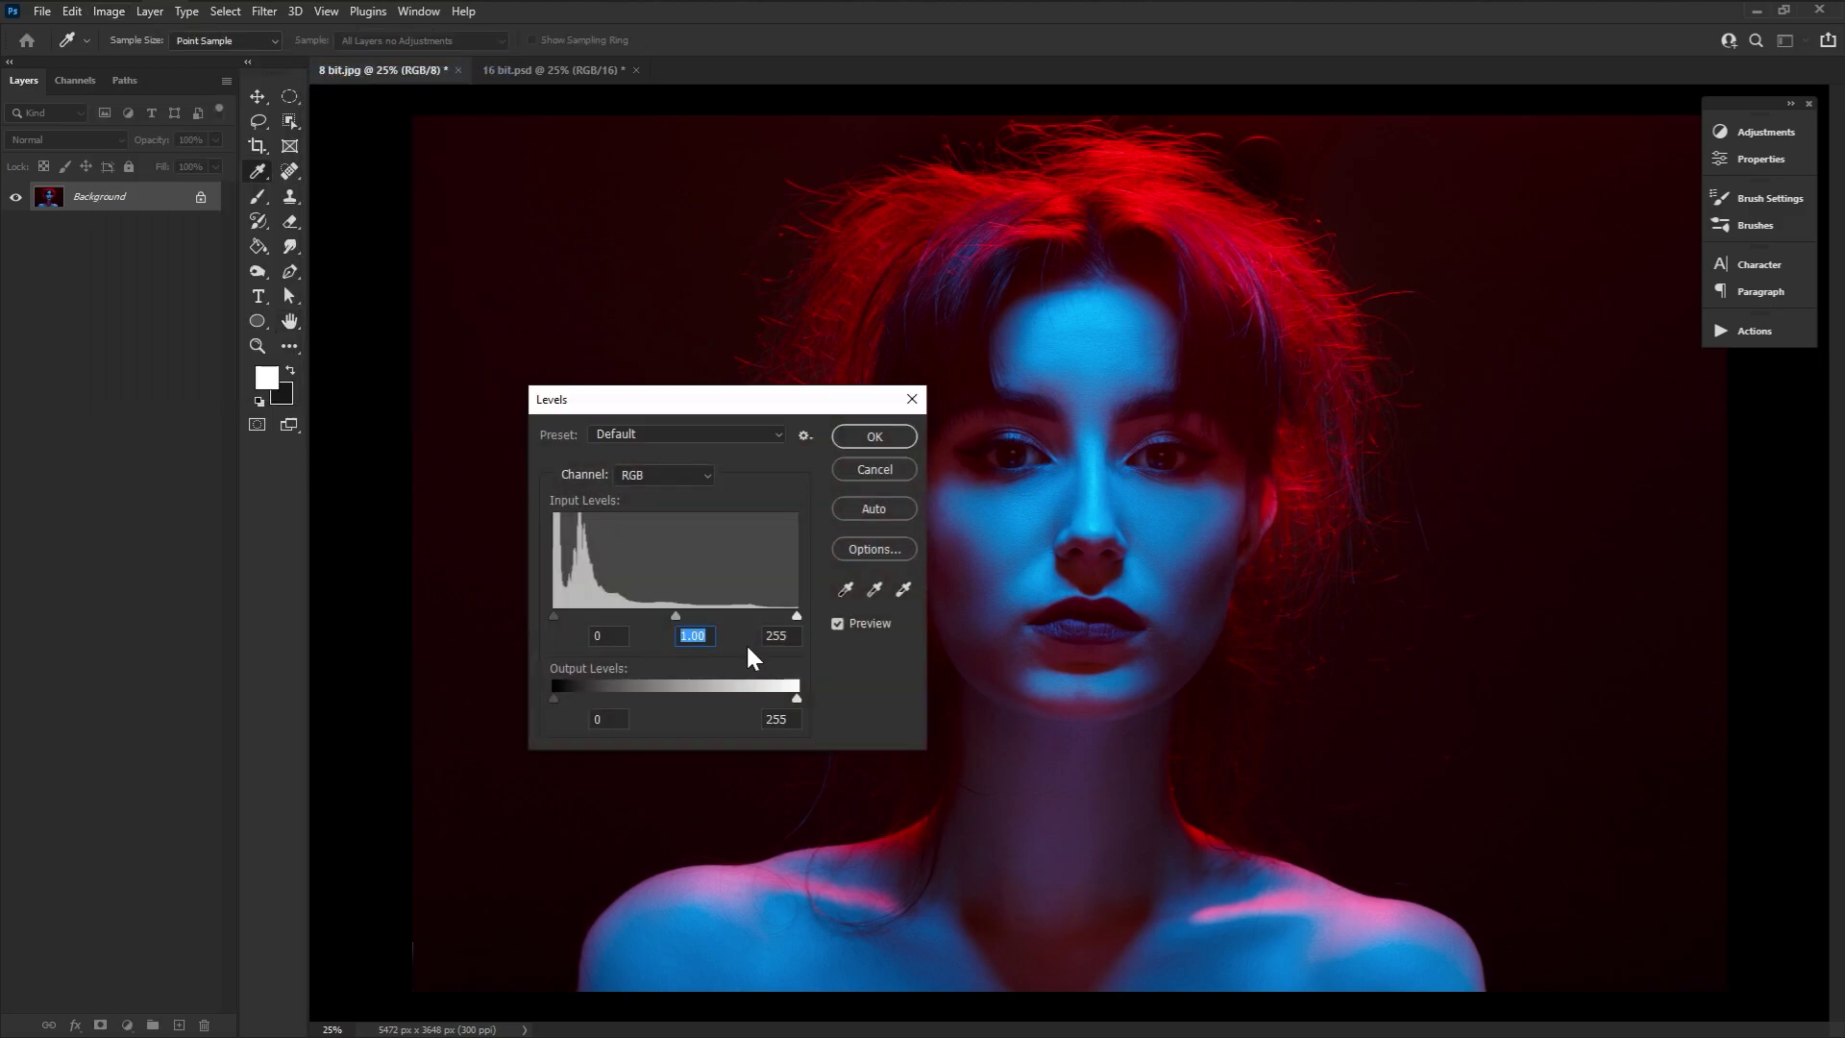
pyautogui.write('.21')
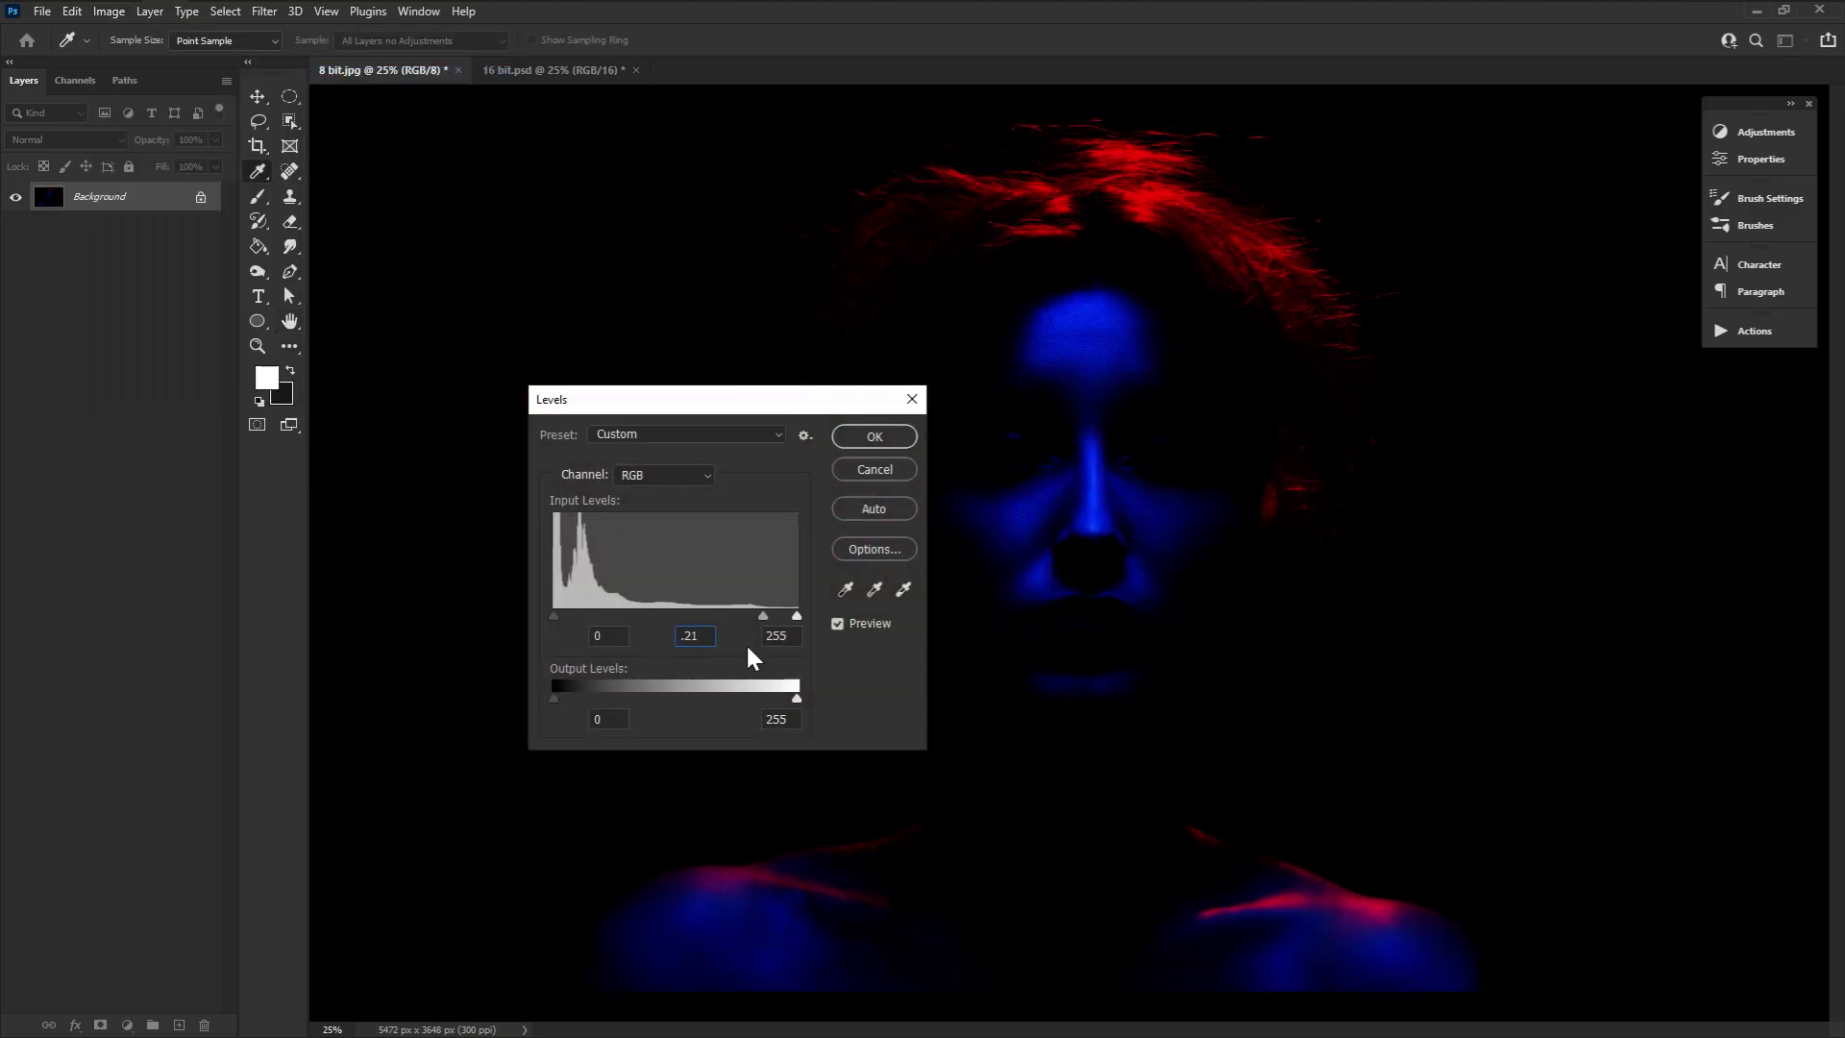
pyautogui.click(850, 435)
# - Confirm the darkening, then brighten 8 bit.jpg with a Levels midtone of 1.8
pyautogui.press('h')
pyautogui.click(108, 11)
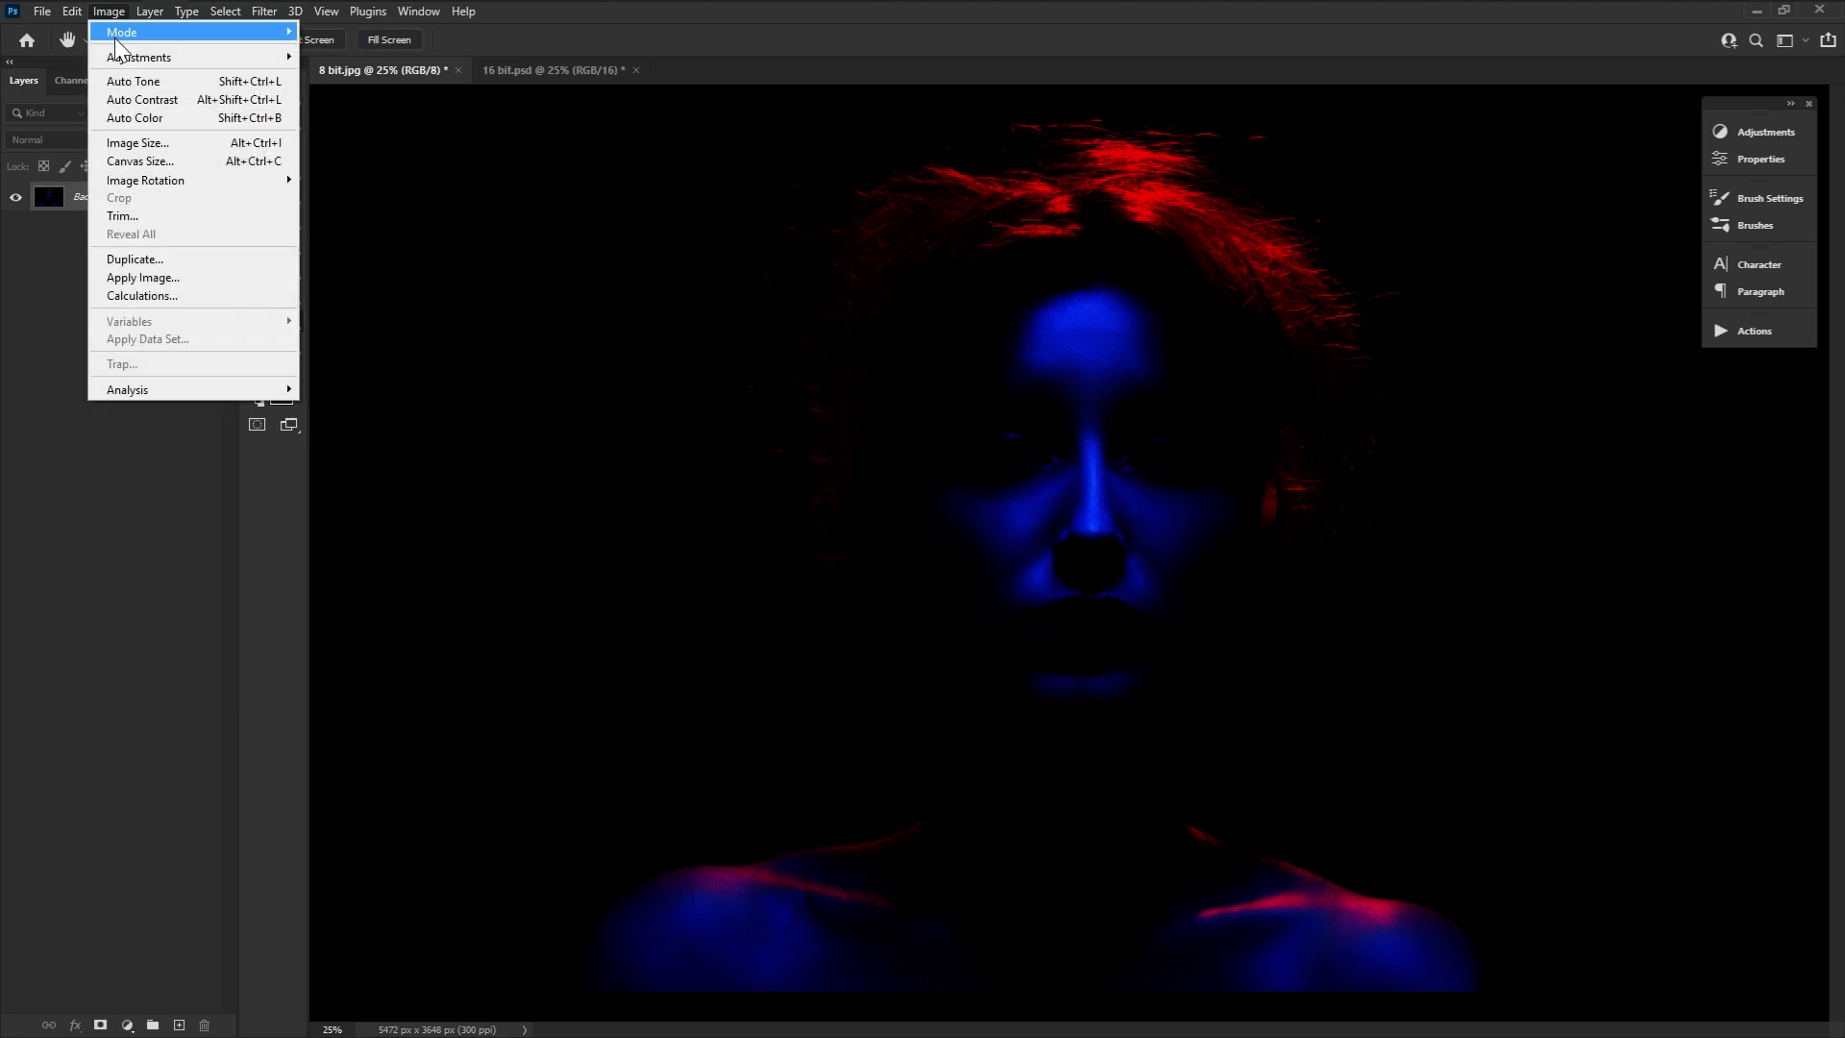
pyautogui.moveTo(125, 58)
pyautogui.click(346, 75)
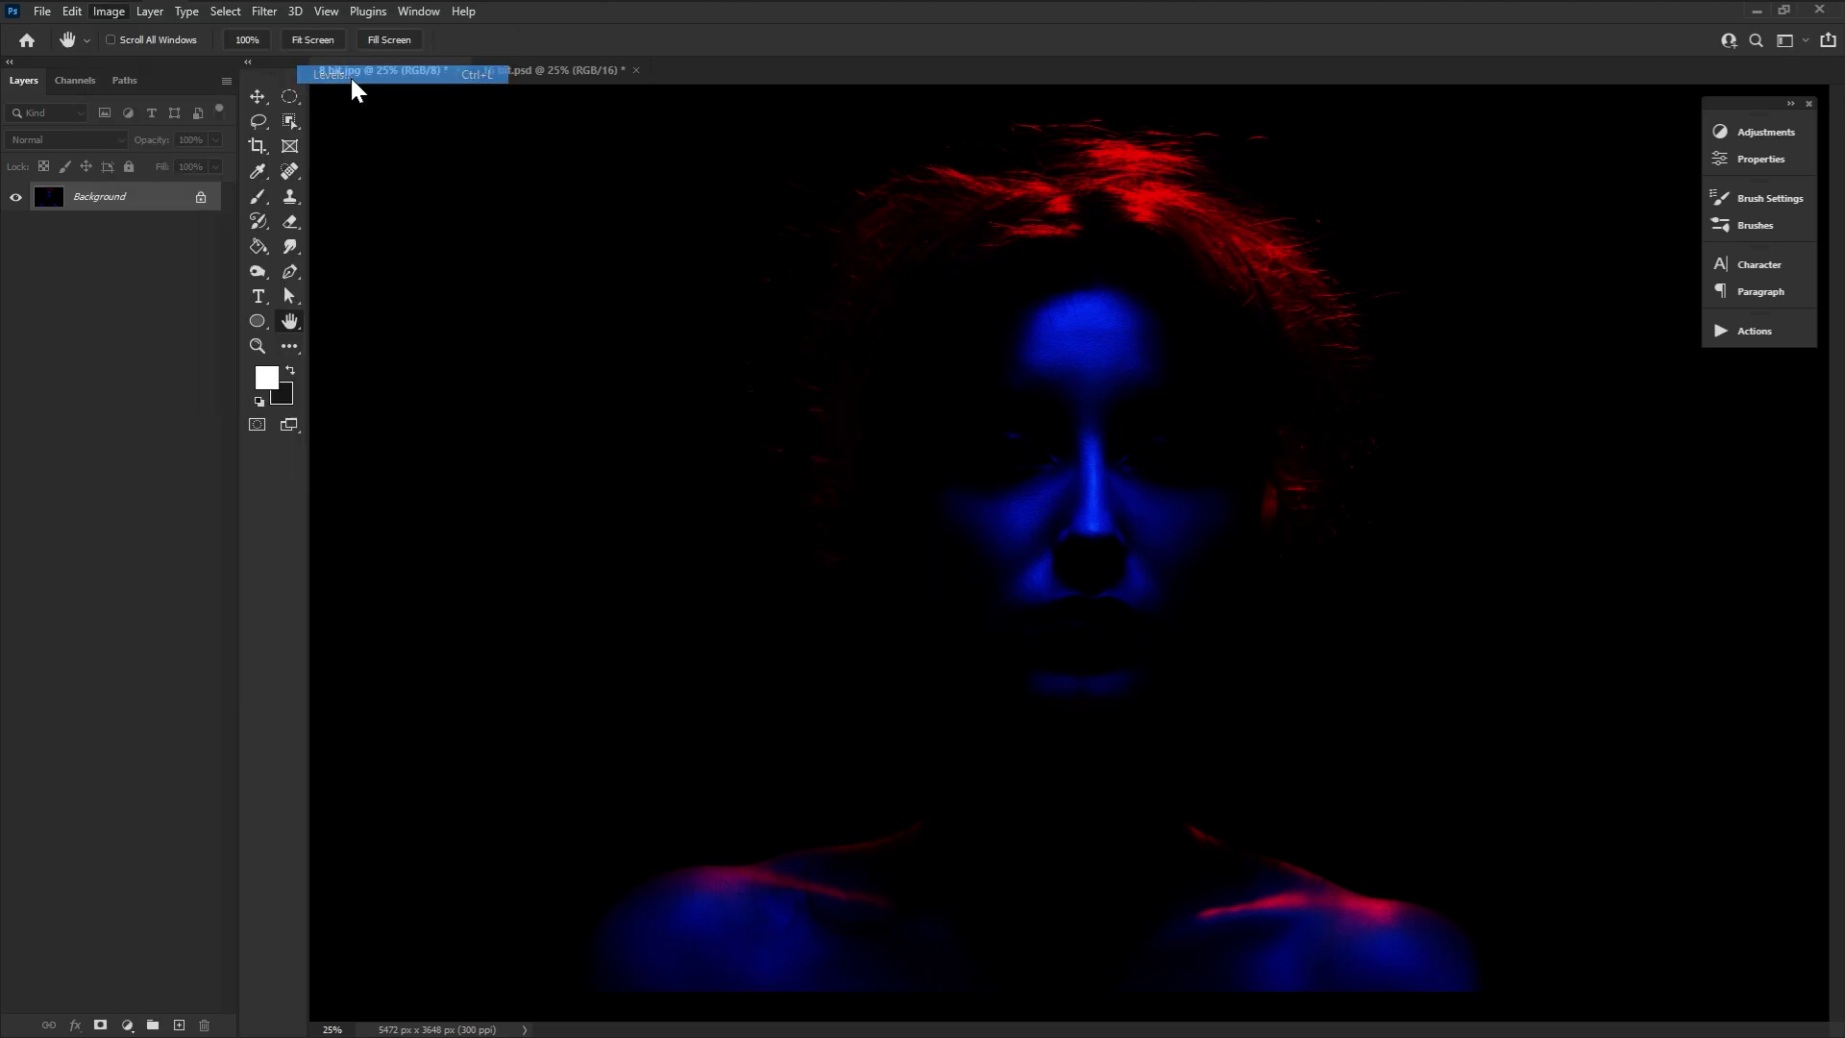
pyautogui.click(693, 637)
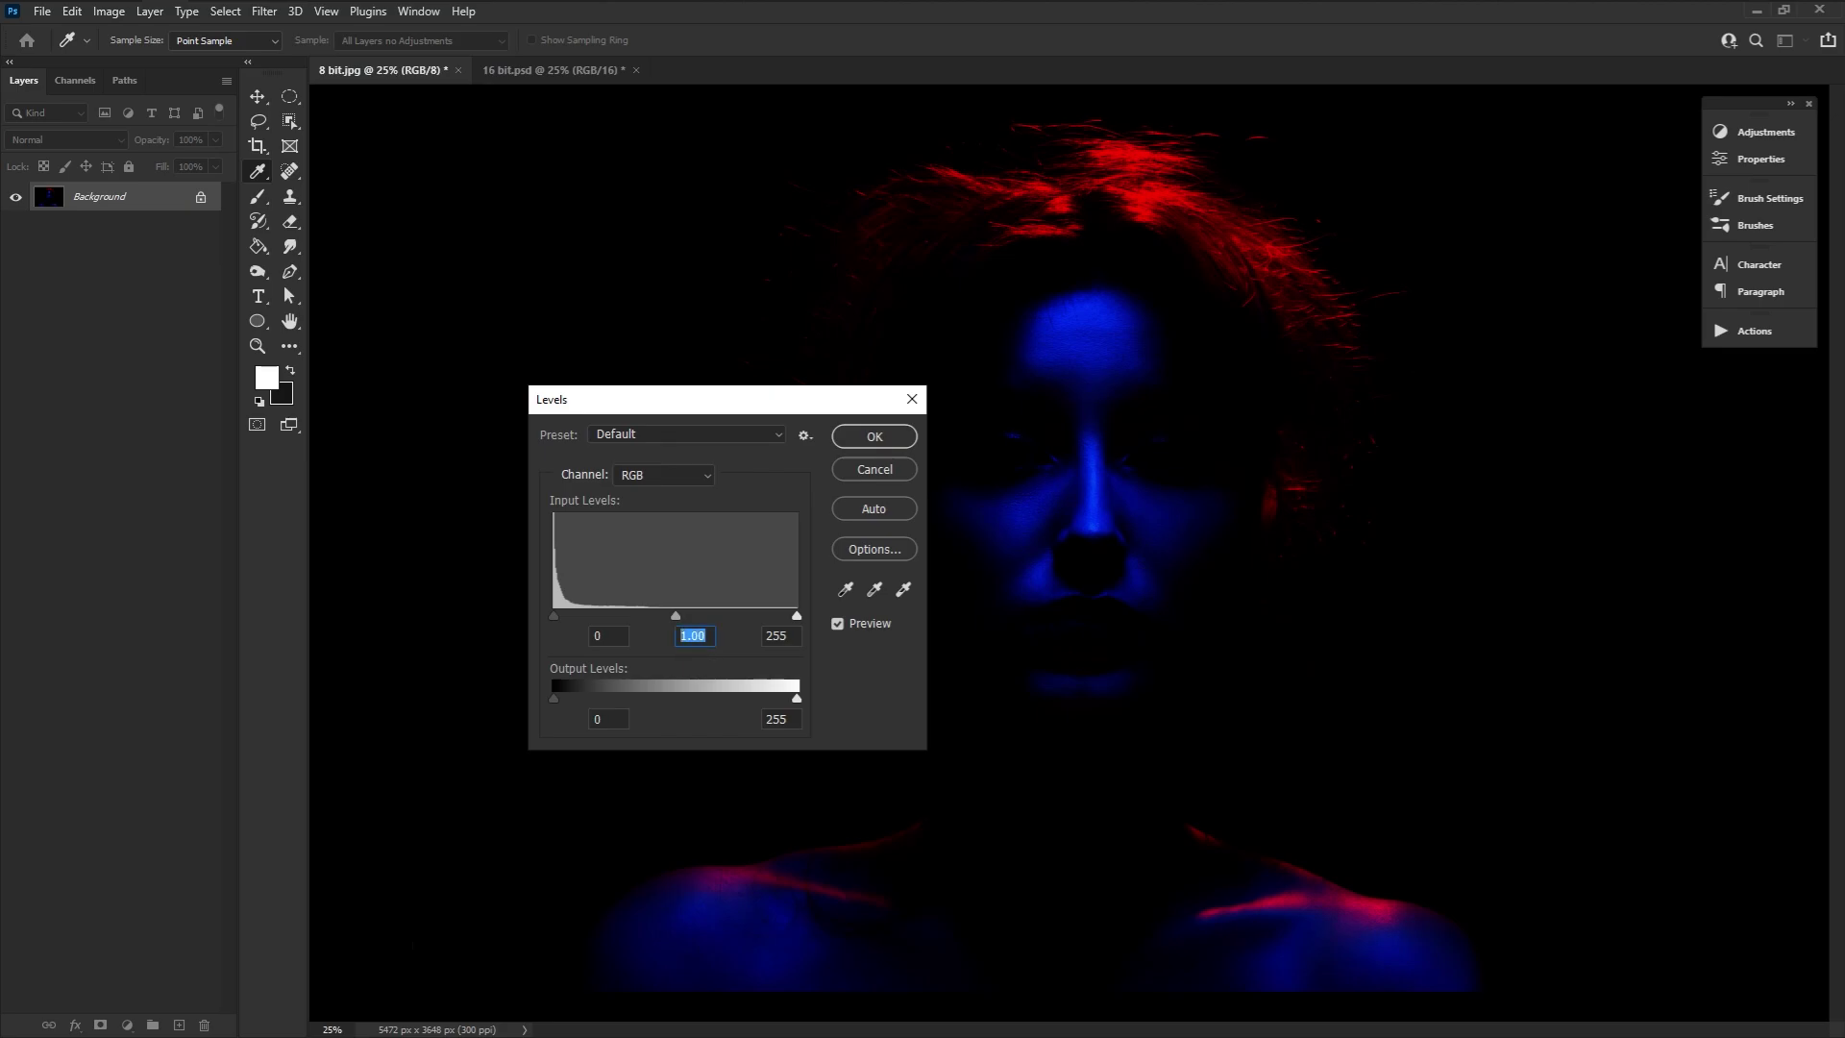
pyautogui.write('1.8')
pyautogui.click(853, 444)
pyautogui.press('h')
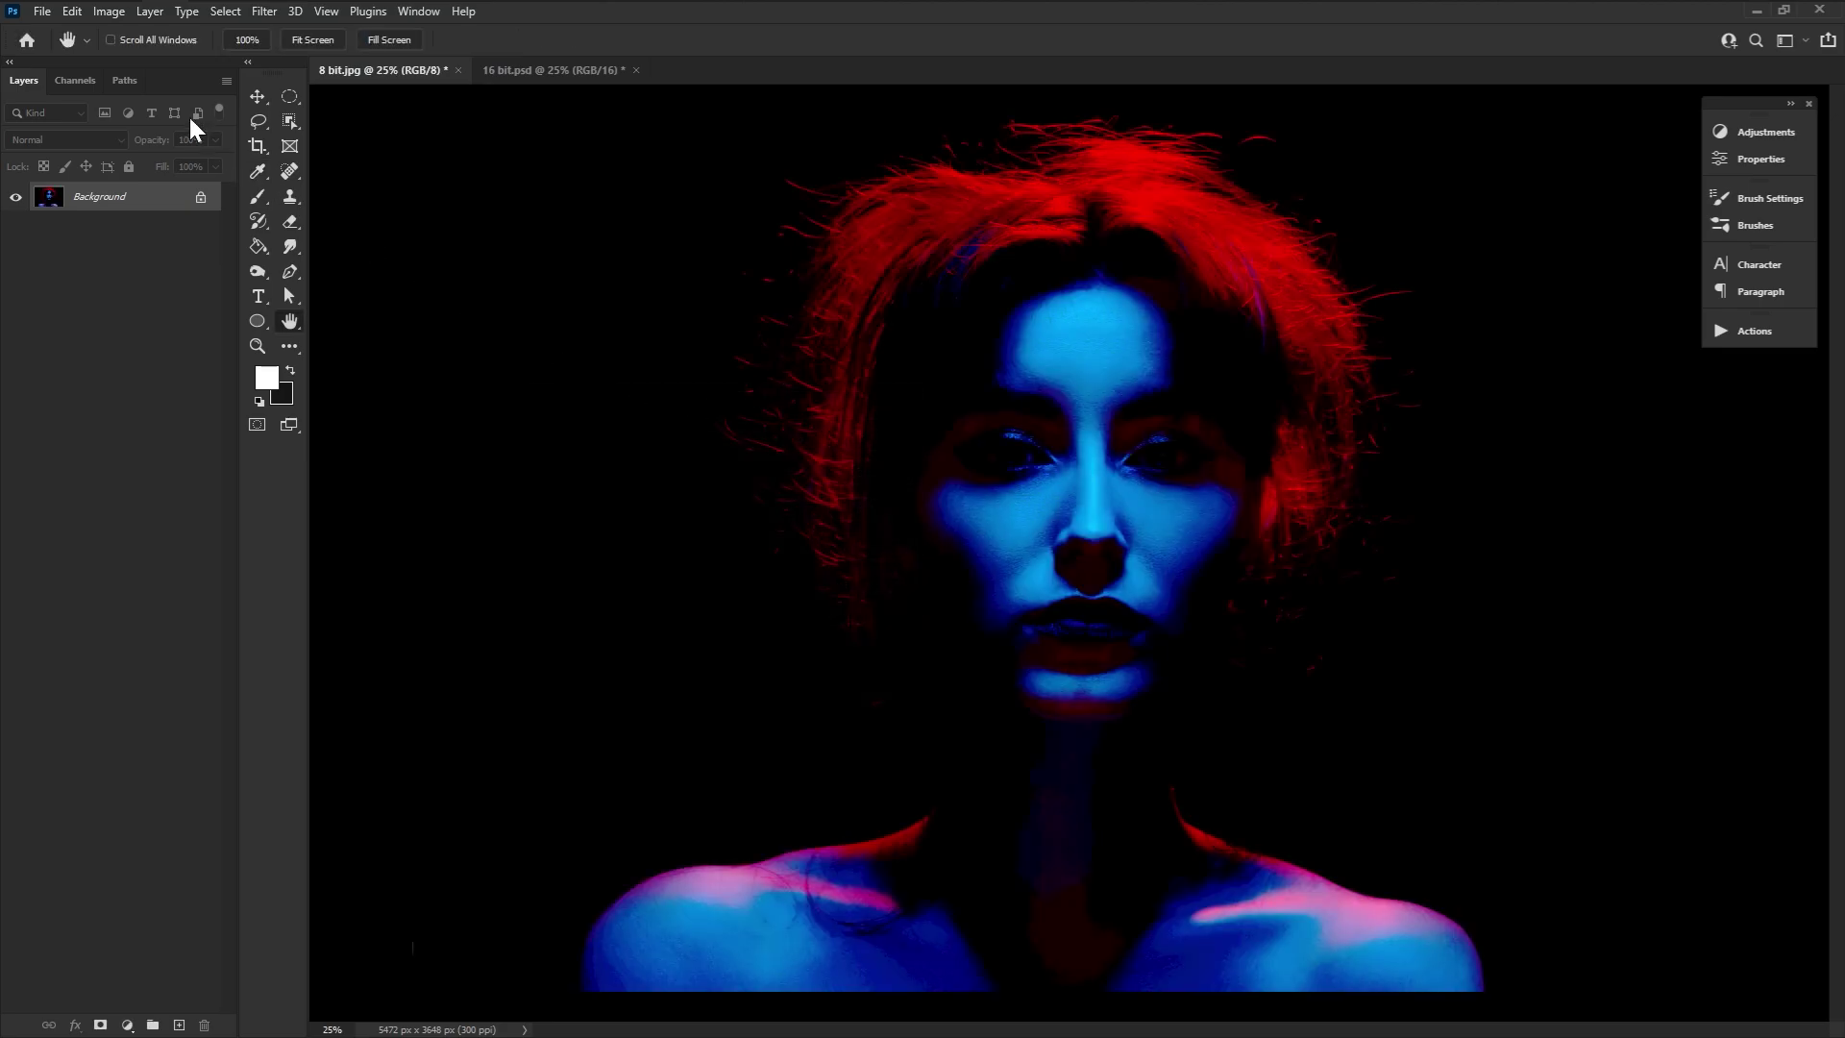
# - Apply a second Levels pass on 8 bit.jpg with the midtone at 4.65
pyautogui.click(109, 11)
pyautogui.moveTo(144, 58)
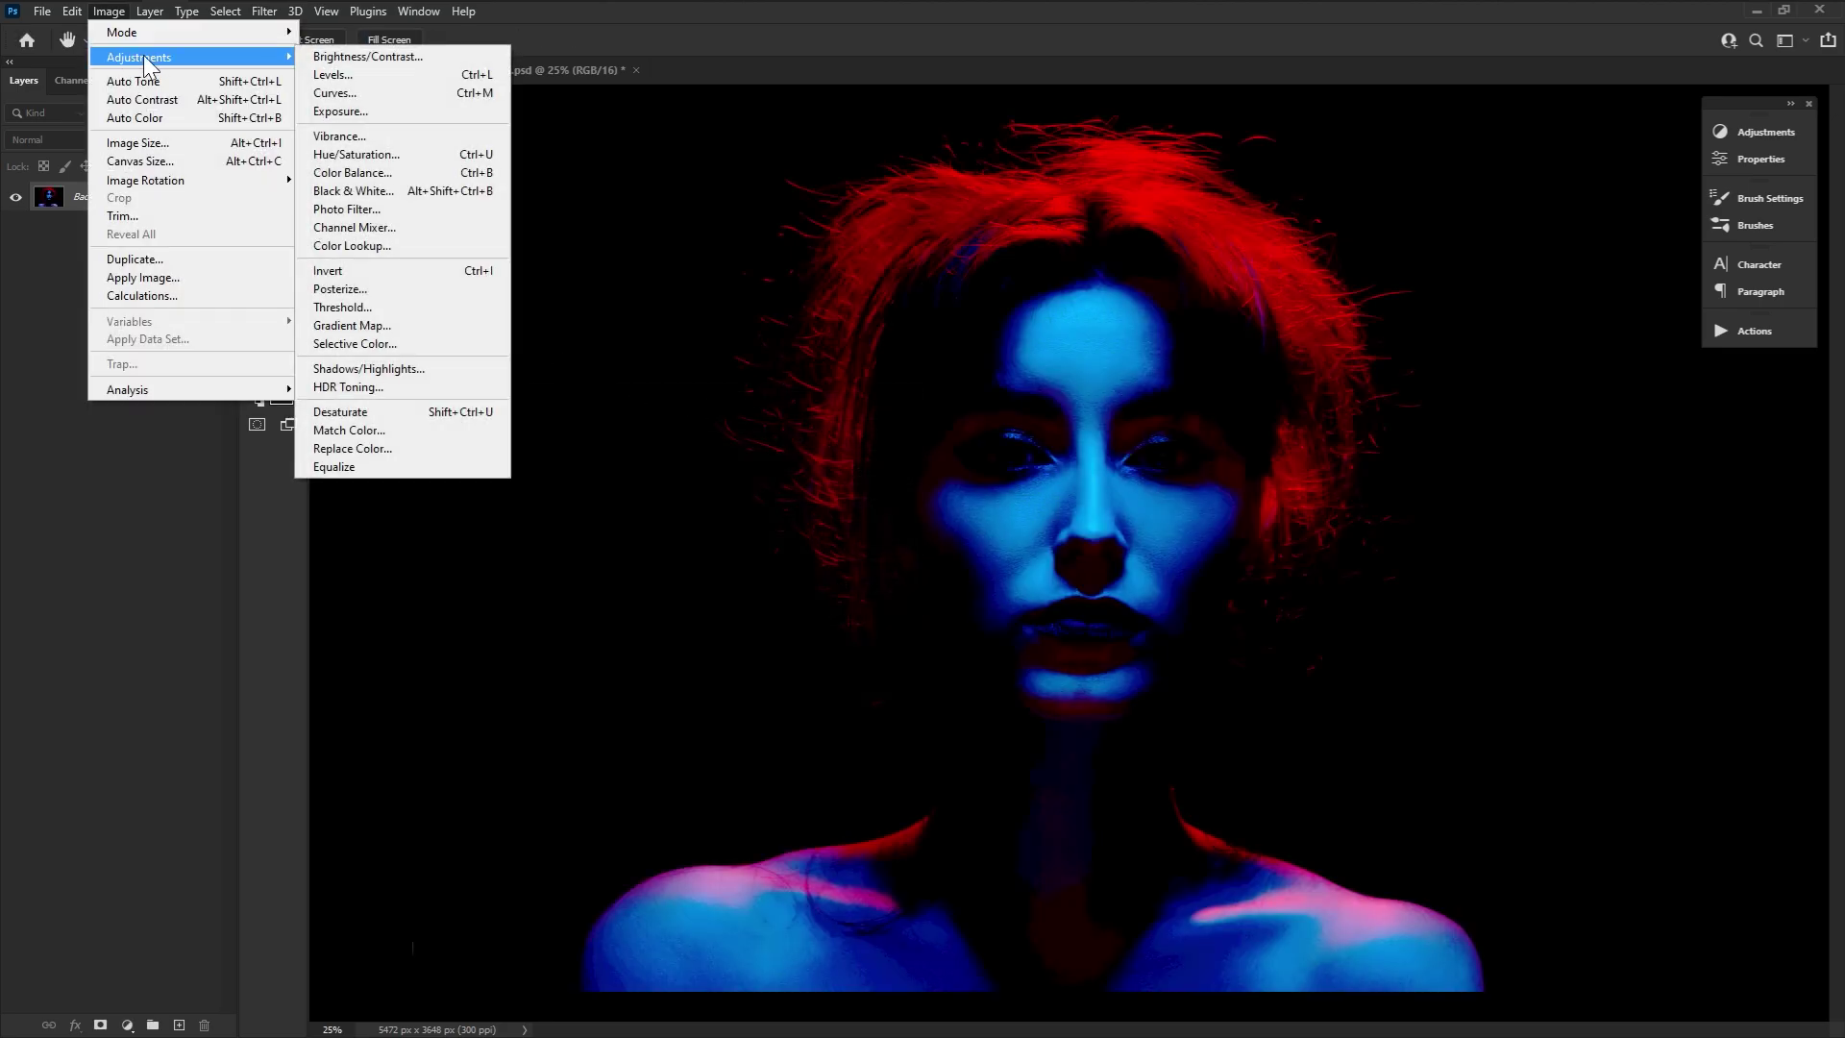
pyautogui.click(322, 79)
pyautogui.click(694, 635)
pyautogui.write('4.65')
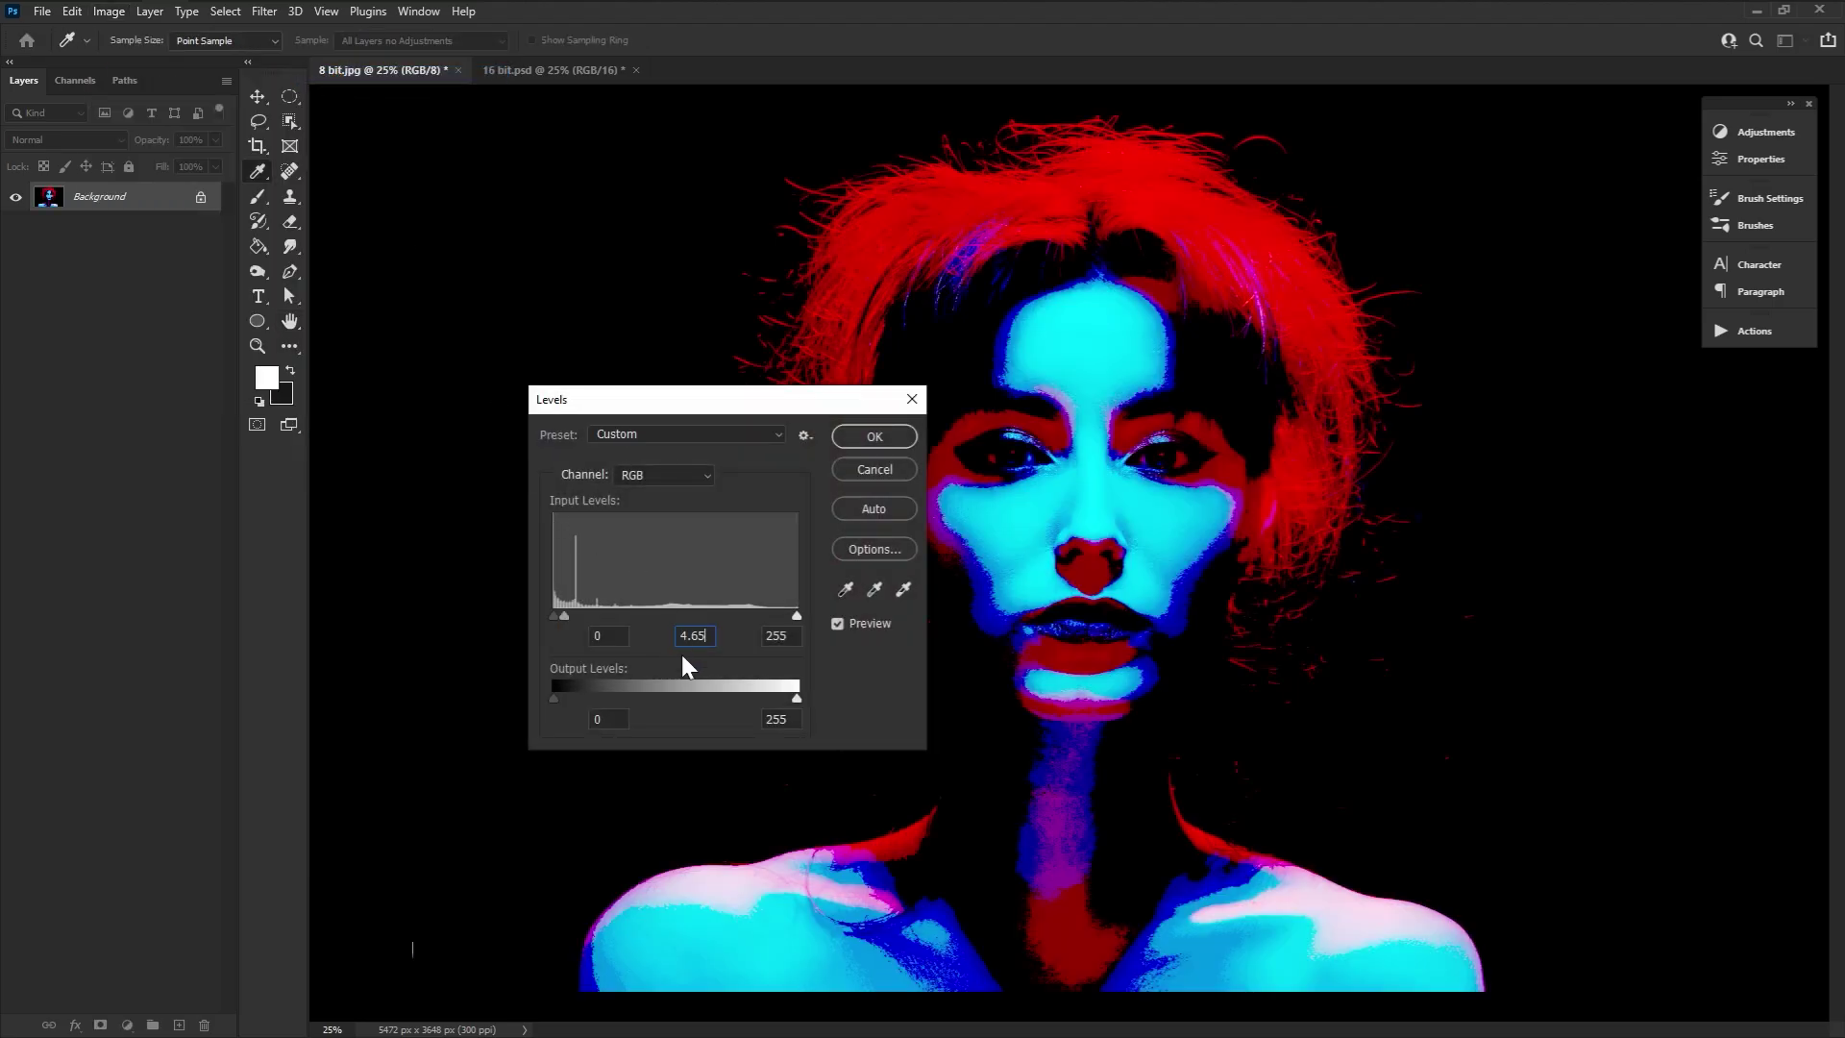
pyautogui.click(847, 438)
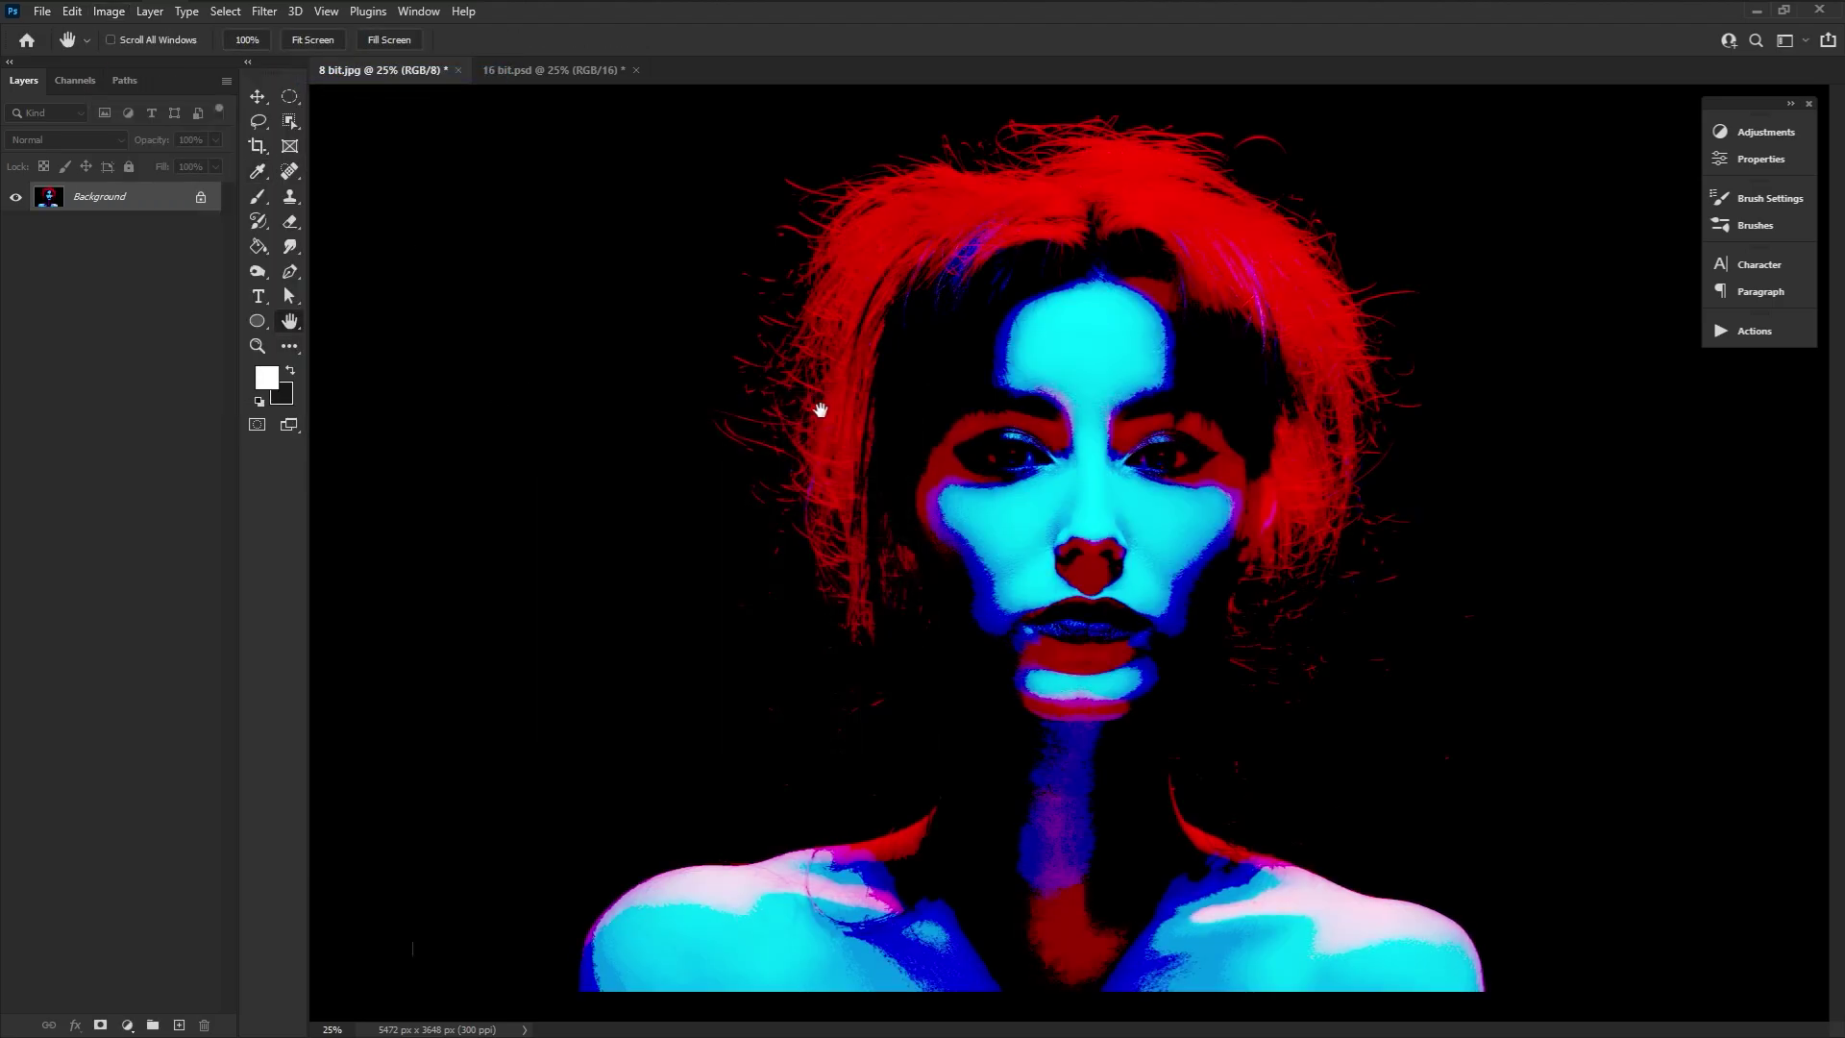
# - Darken the 16 bit.psd copy with a Levels midtone of .21
pyautogui.hotkey('ctrl', 'z')
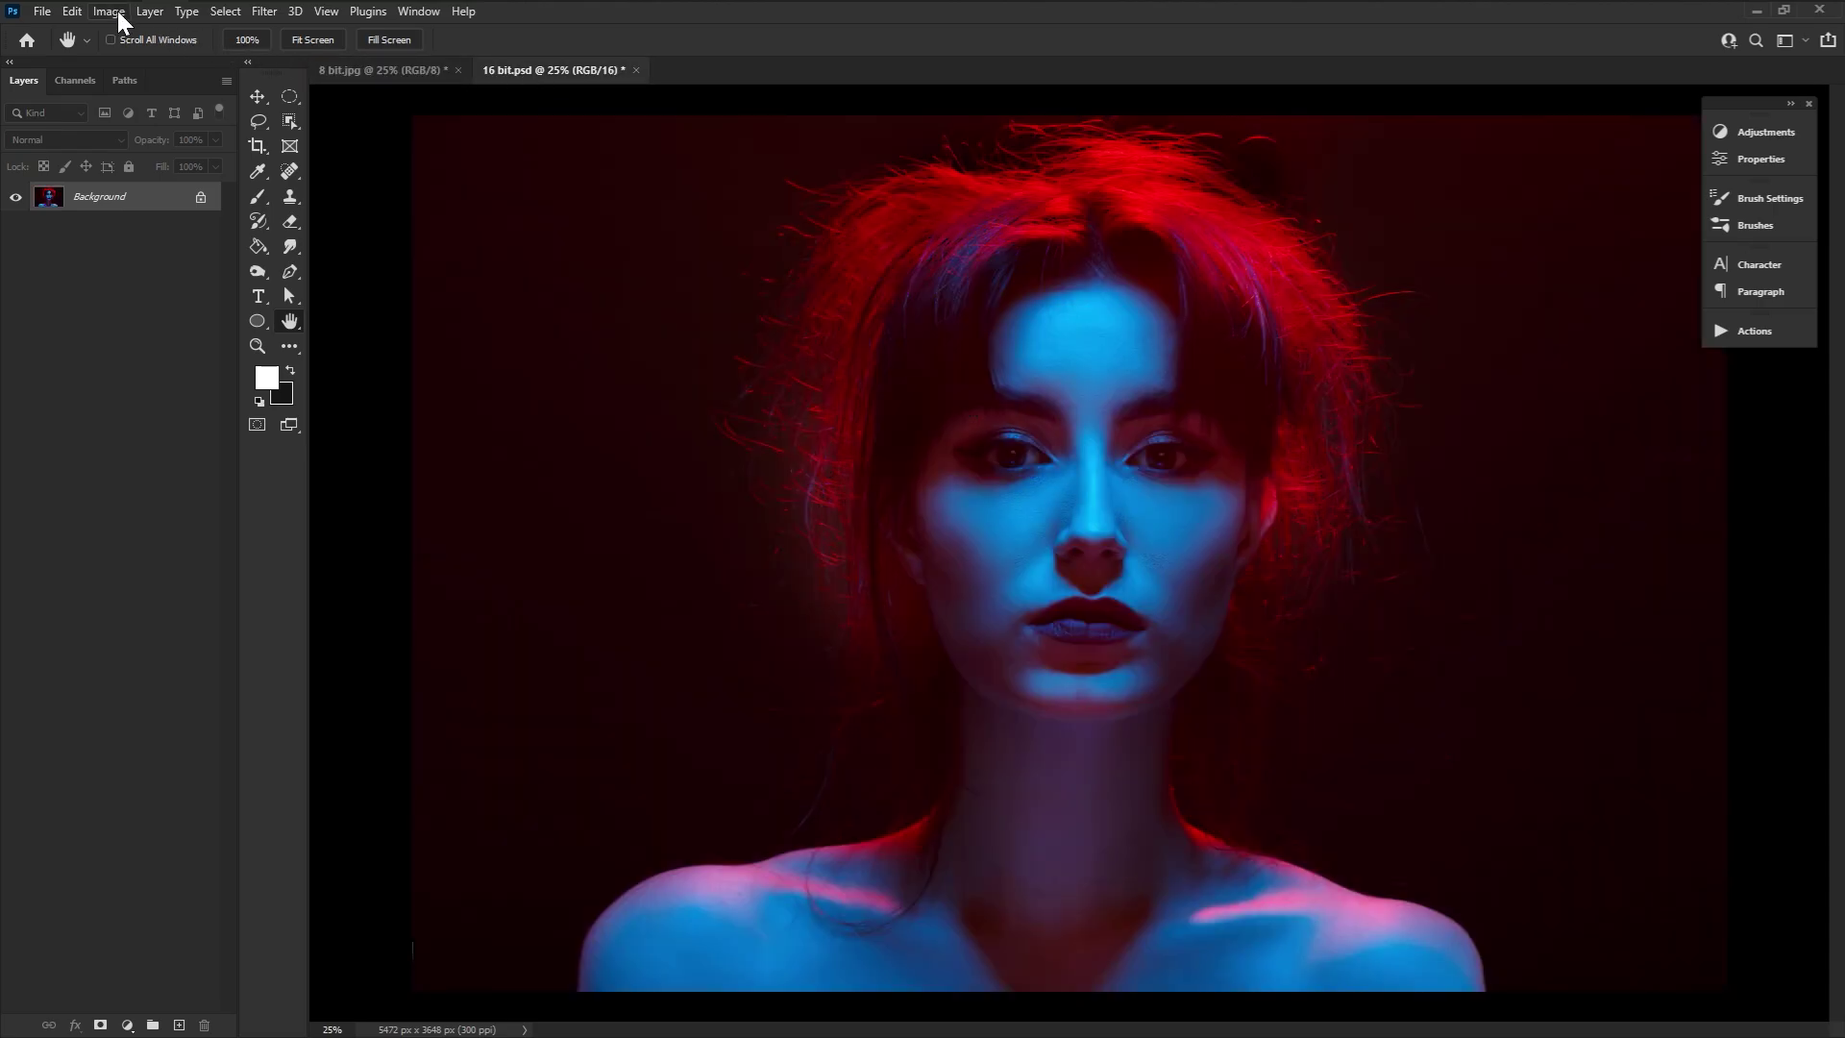
pyautogui.click(117, 12)
pyautogui.moveTo(123, 30)
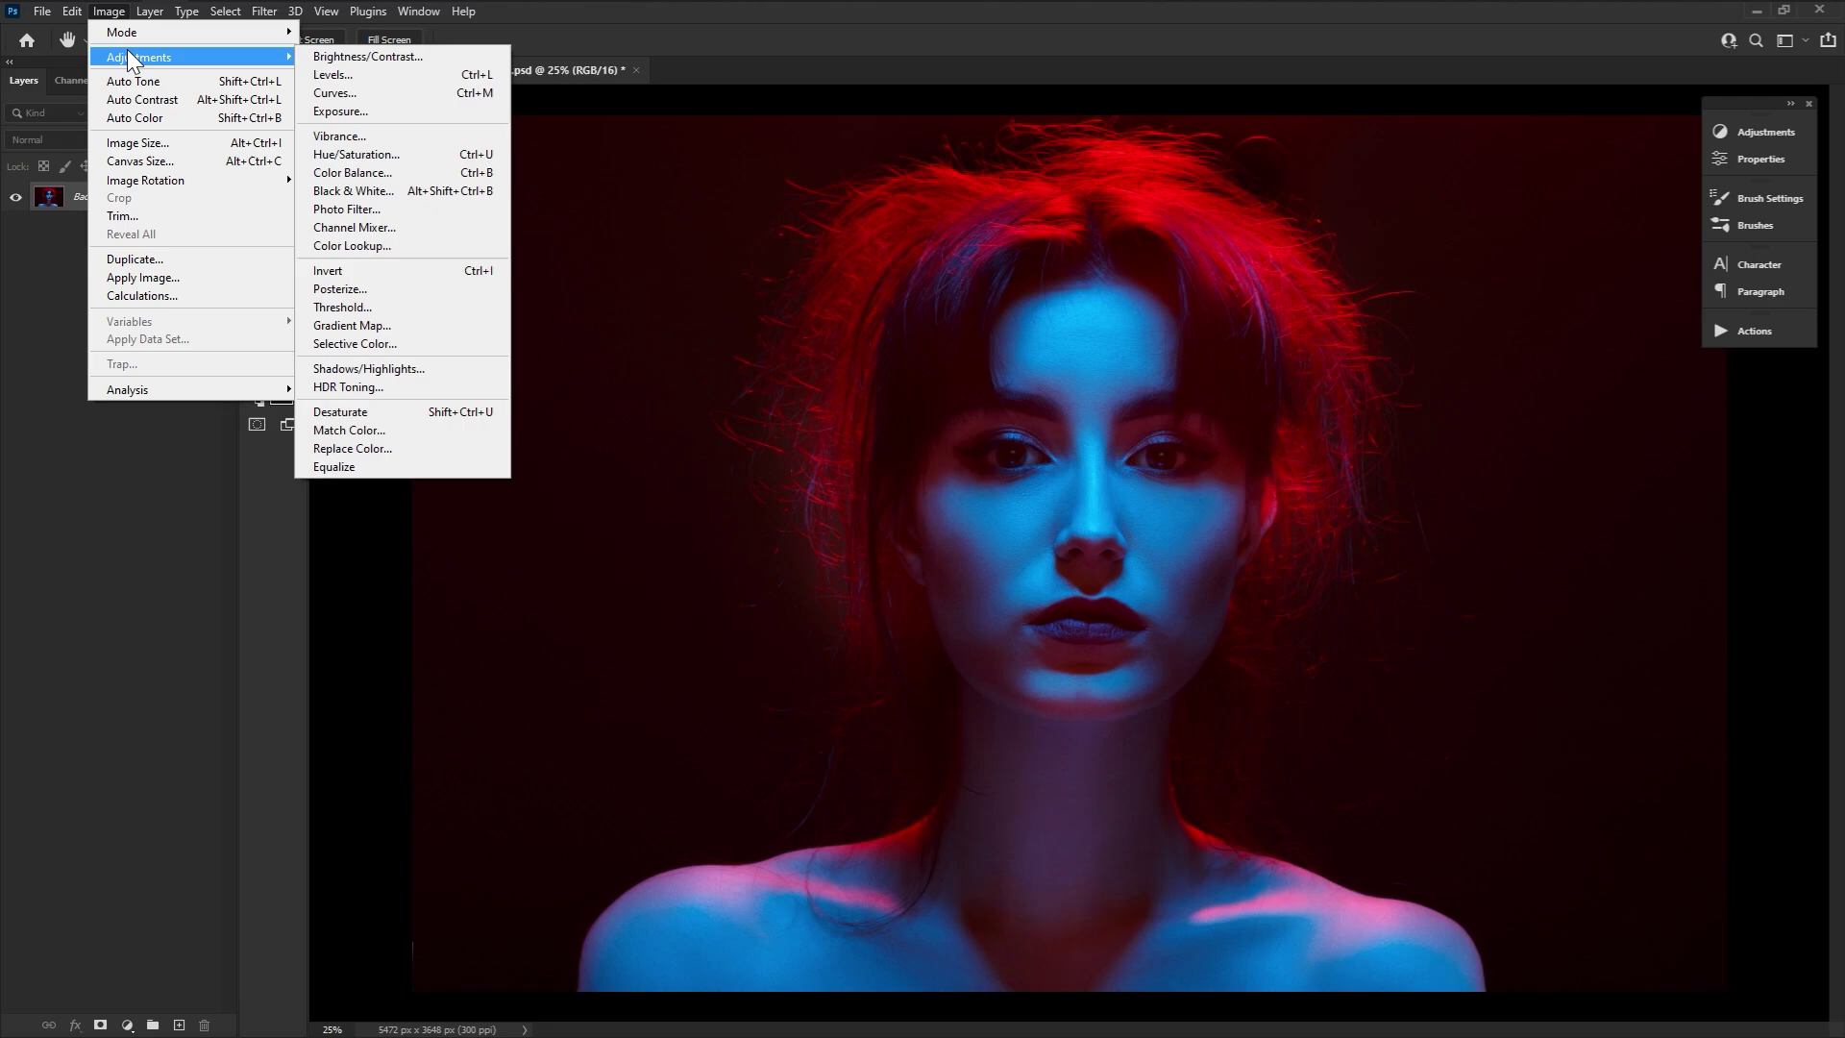
pyautogui.click(334, 67)
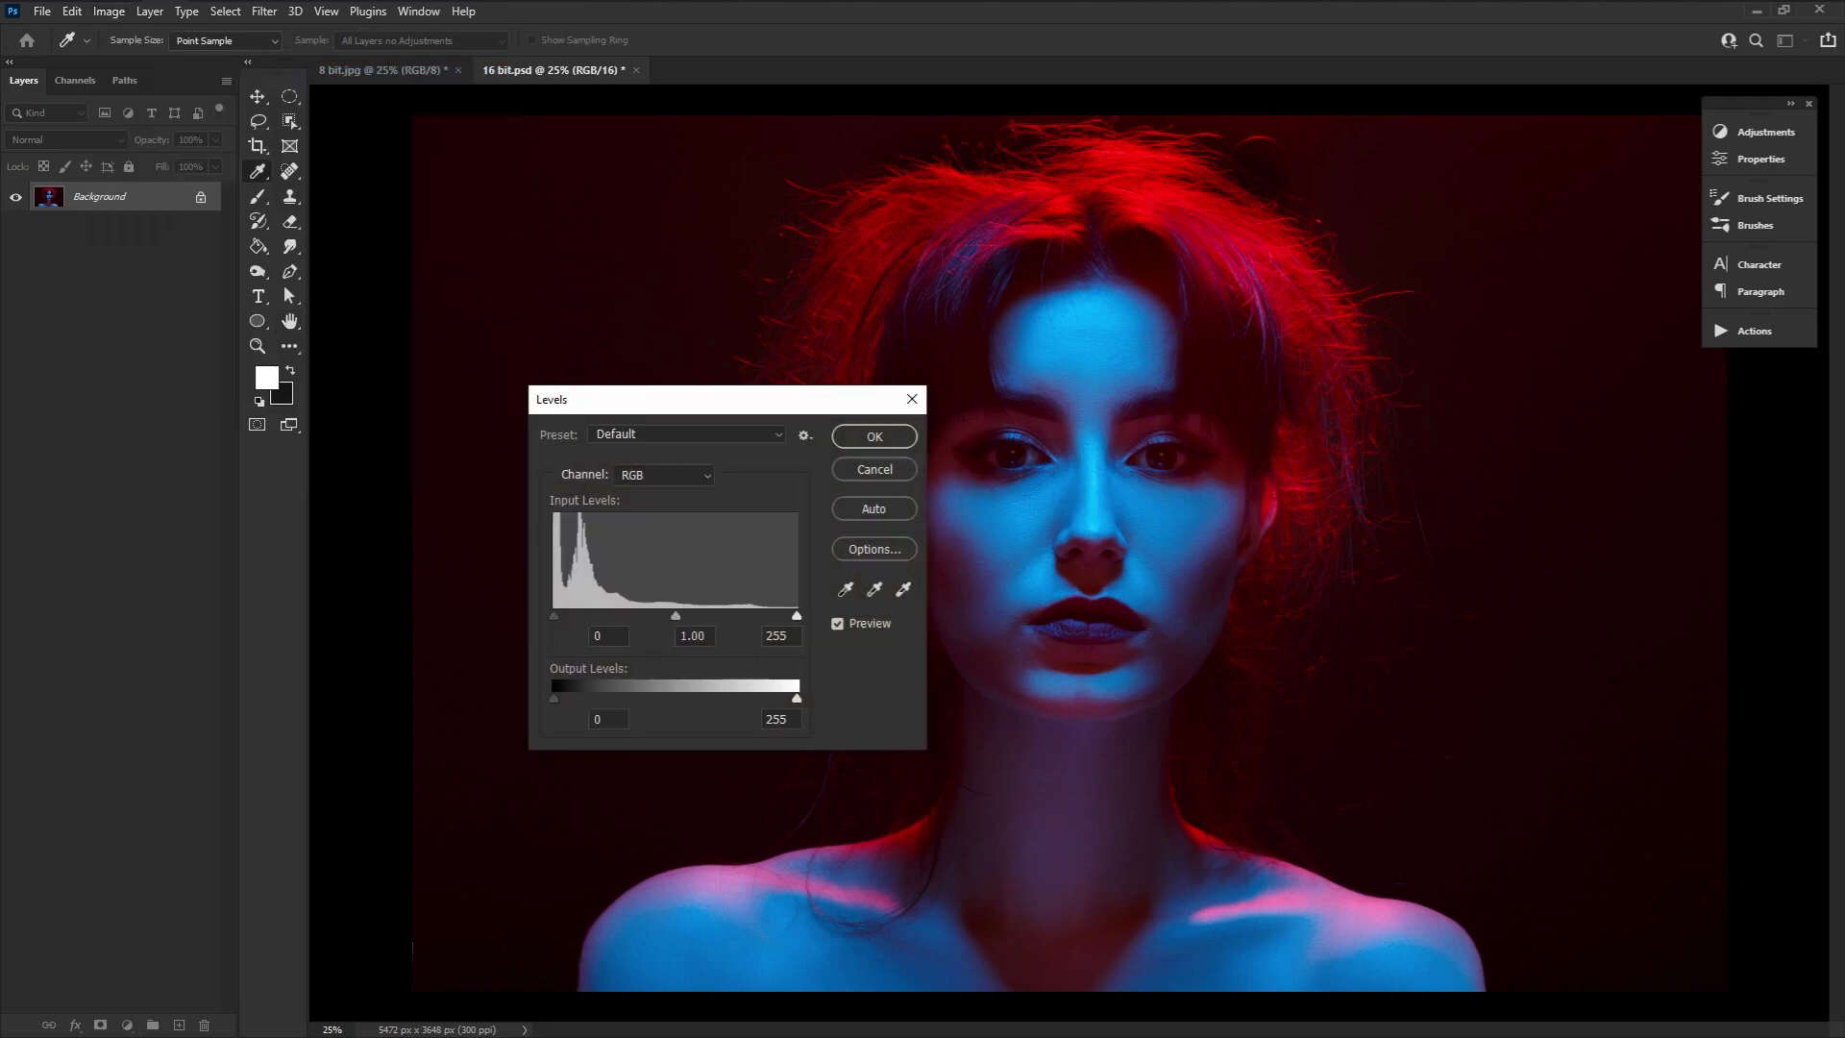
pyautogui.write('.21')
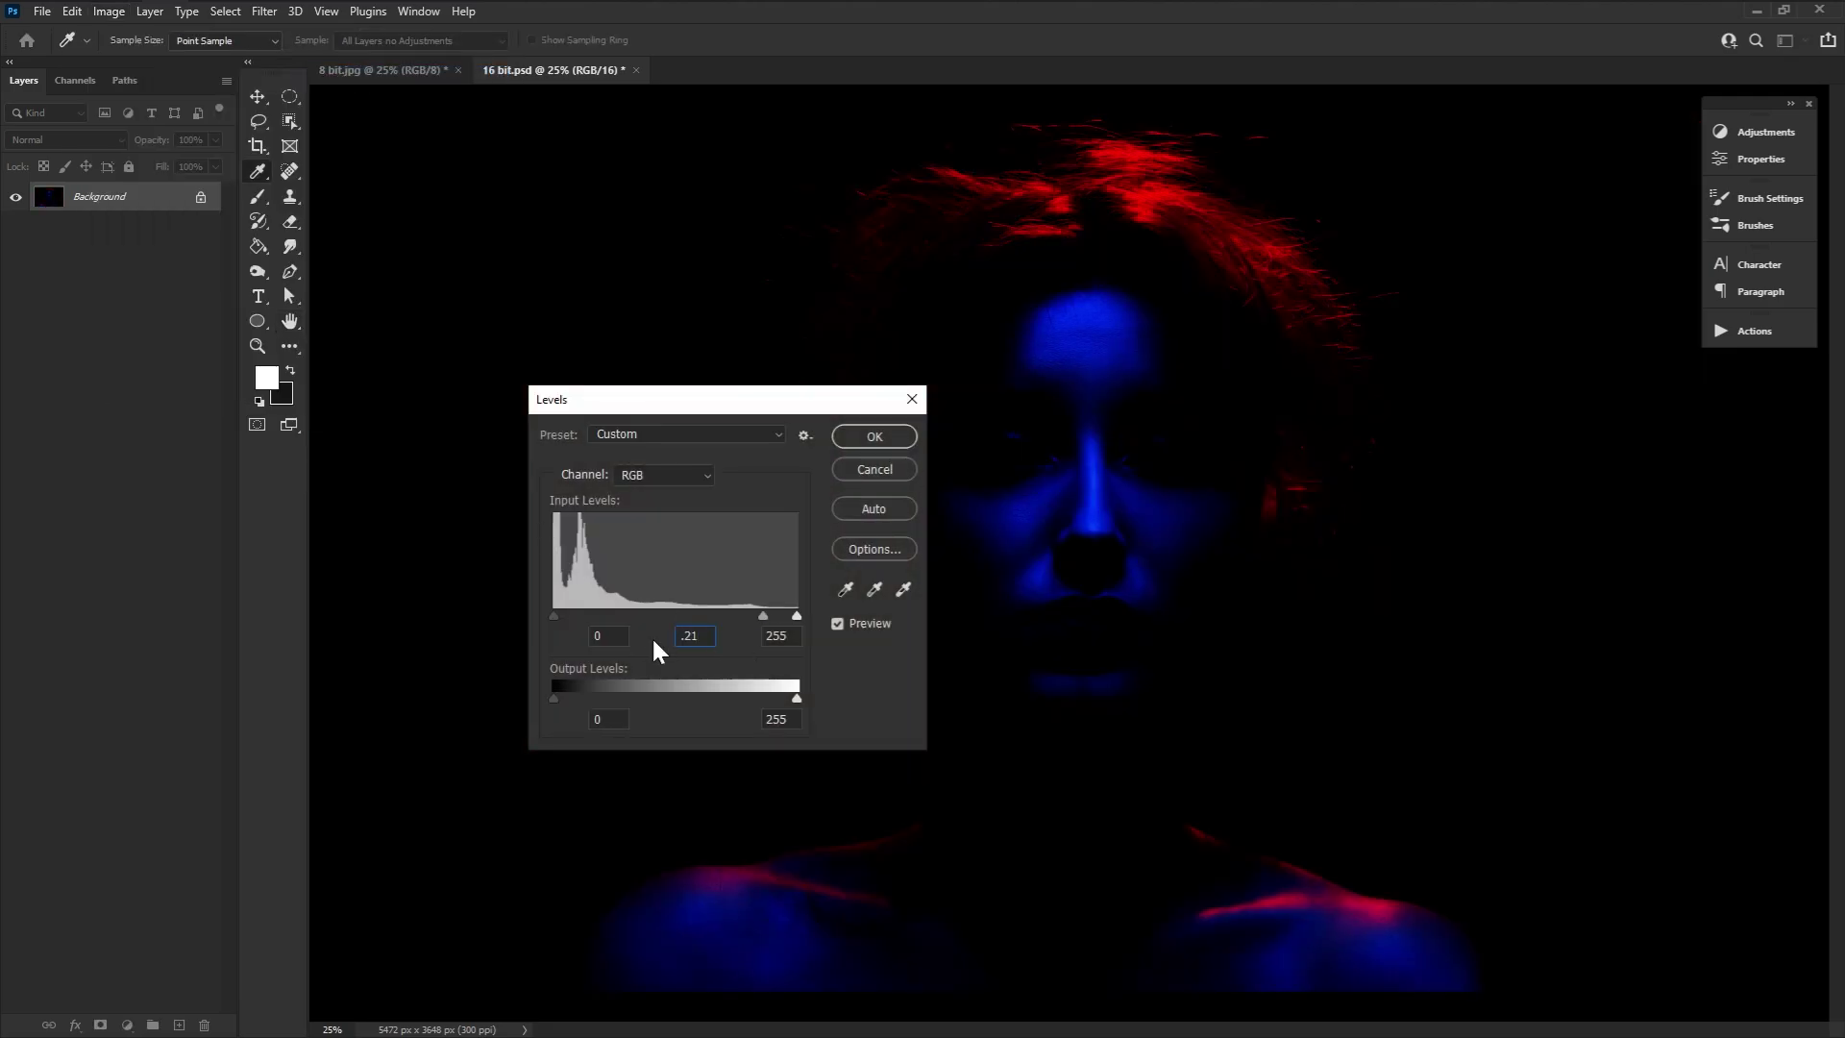
pyautogui.click(875, 436)
pyautogui.press('h')
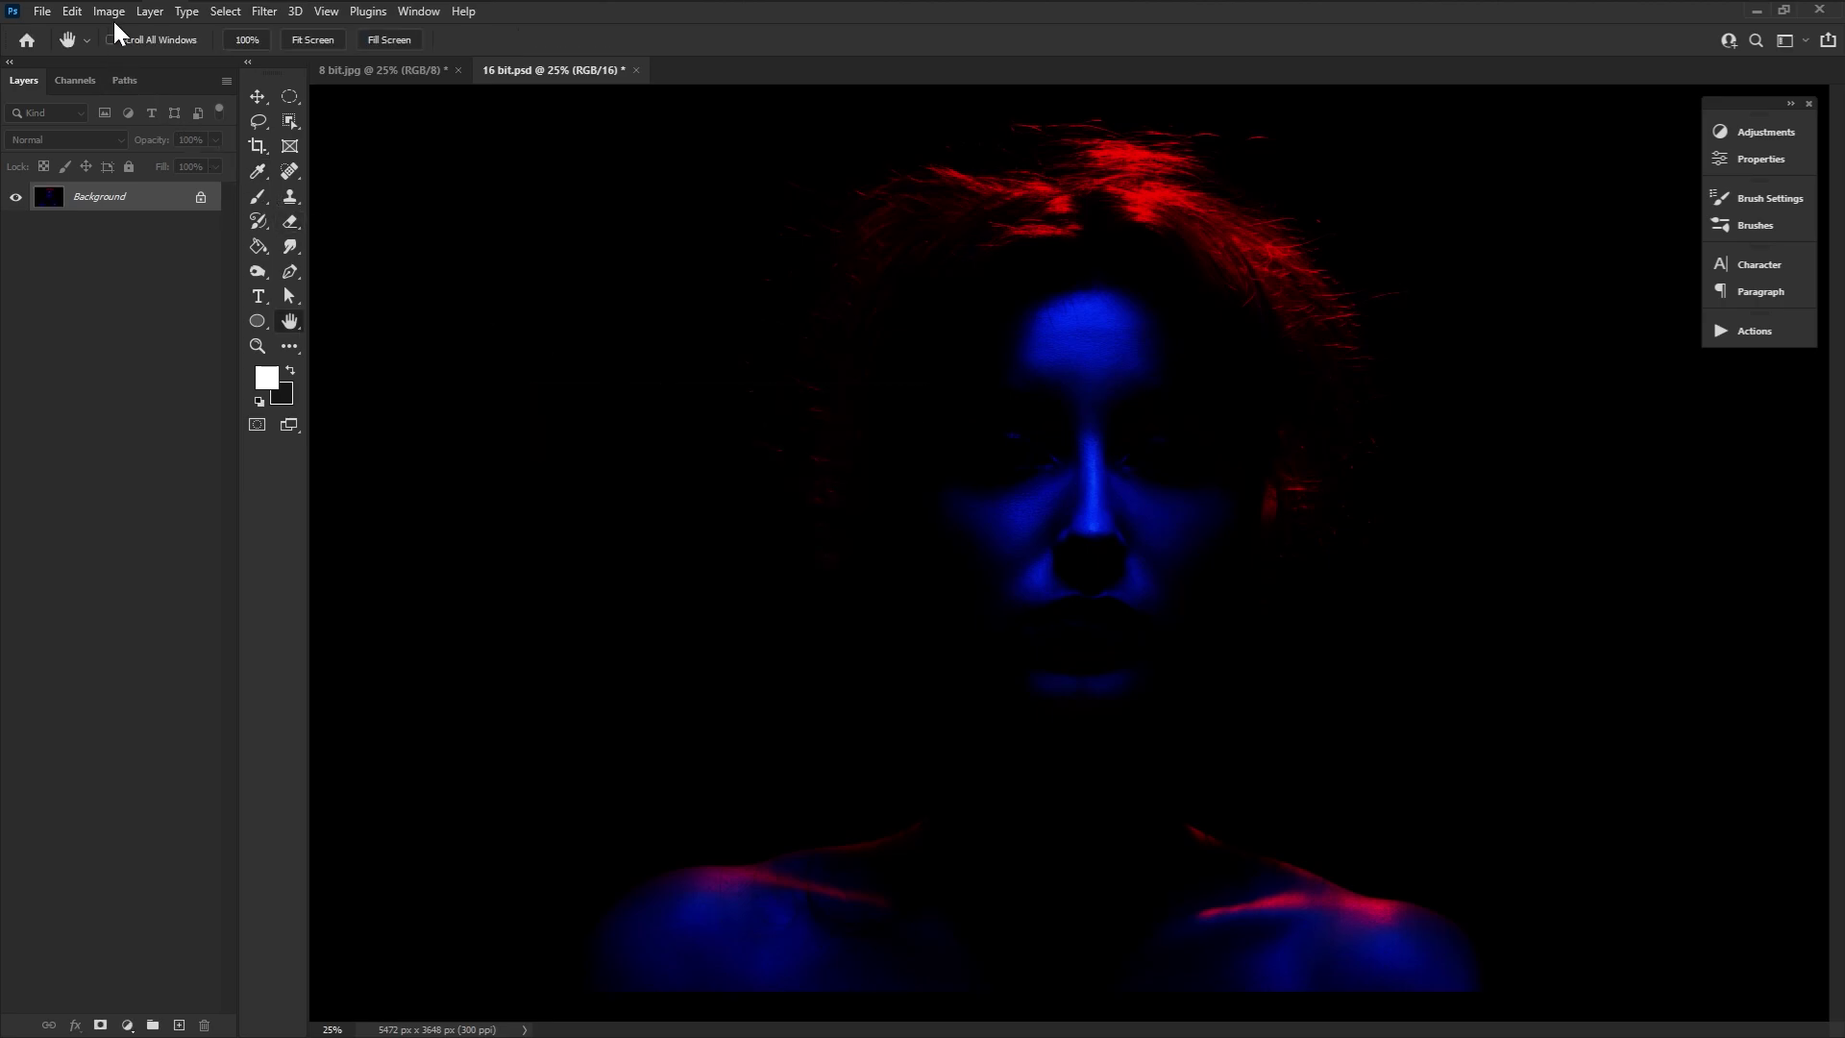
# - Brighten the 16 bit.psd copy with a Levels midtone of 4.65
pyautogui.click(113, 21)
pyautogui.moveTo(129, 50)
pyautogui.click(357, 79)
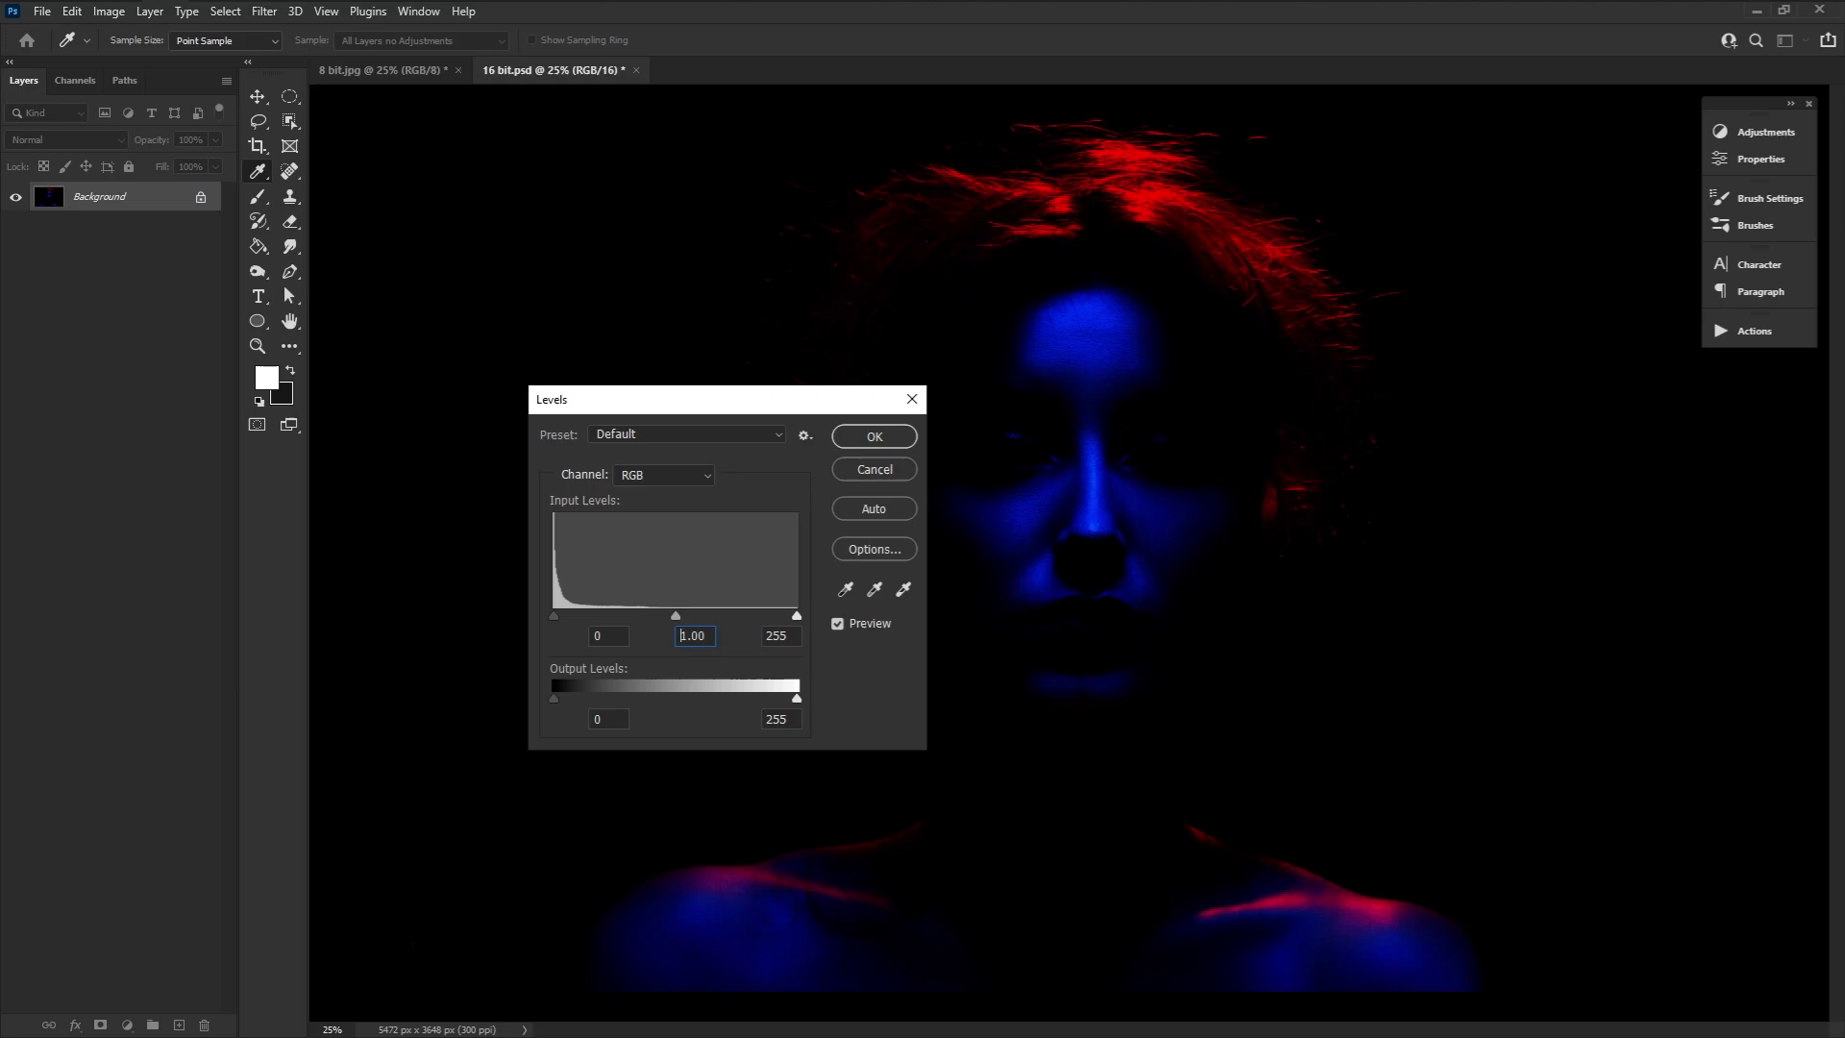
pyautogui.write('4.65')
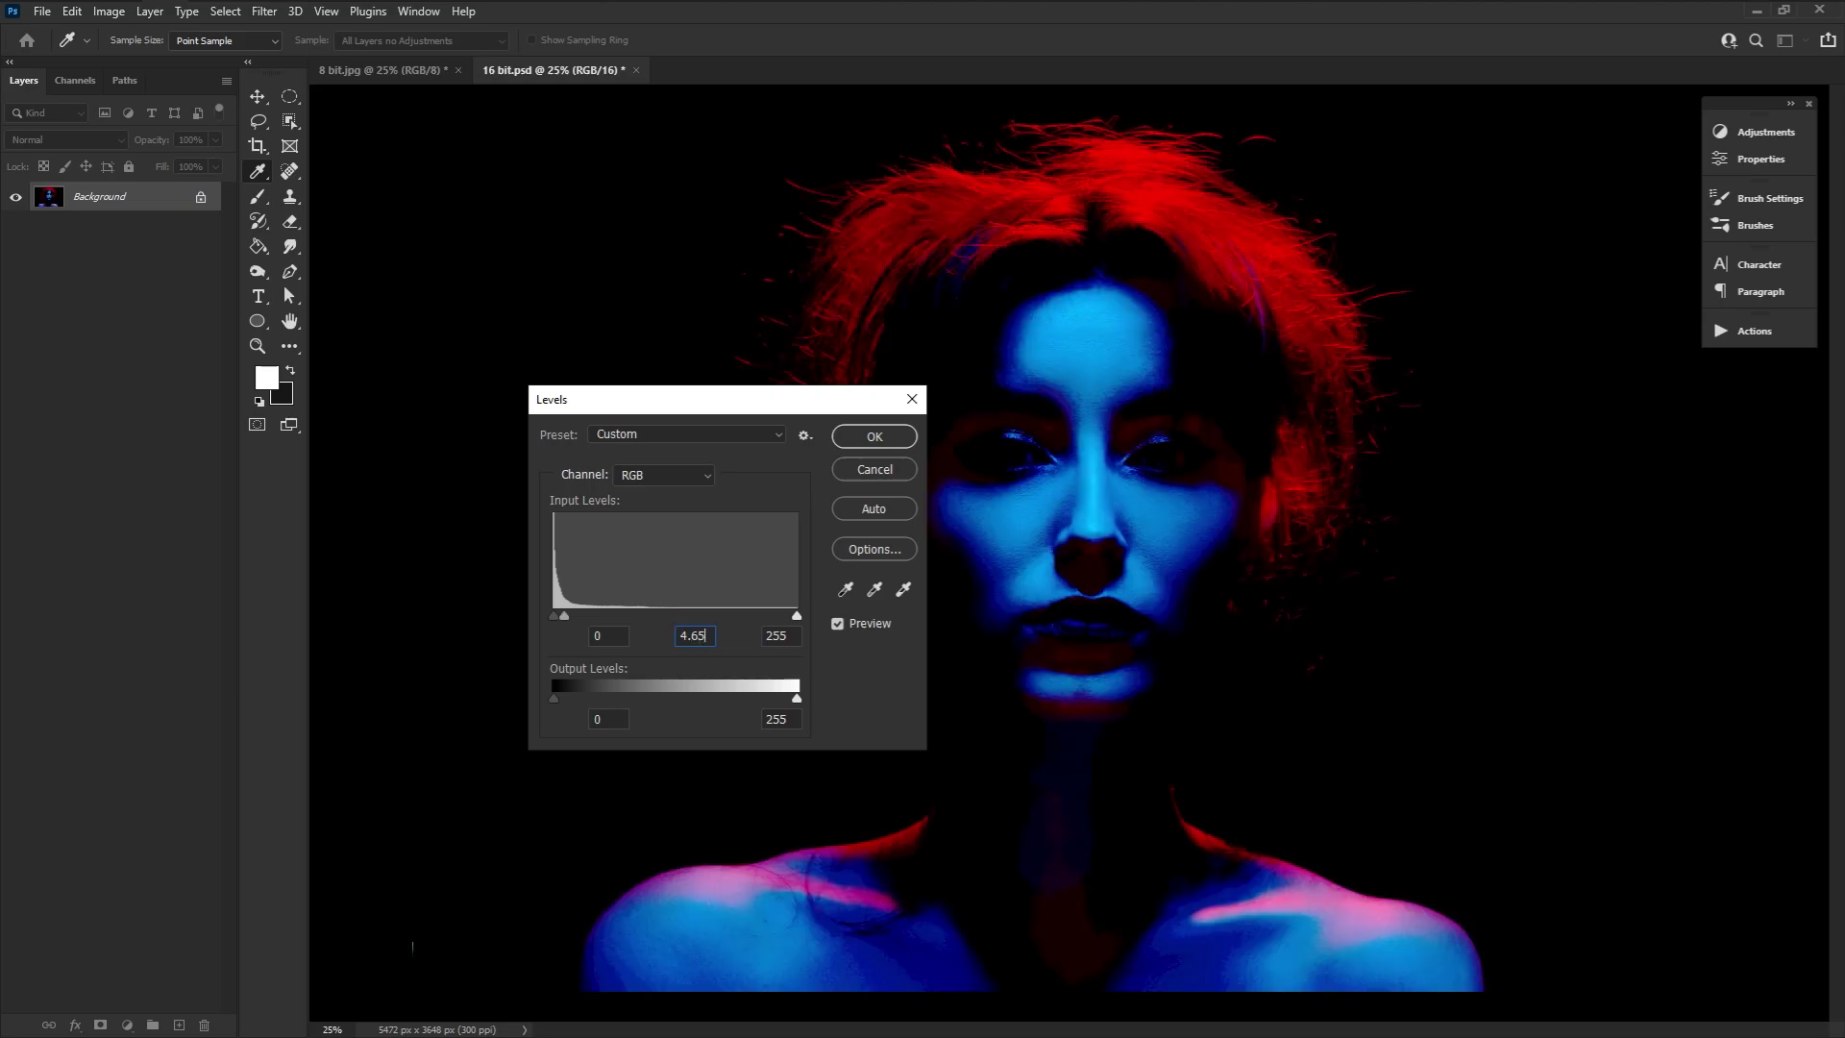
pyautogui.click(872, 437)
# - Try another 4.65 midtone Levels pass on the 16-bit copy, then cancel it
pyautogui.click(108, 14)
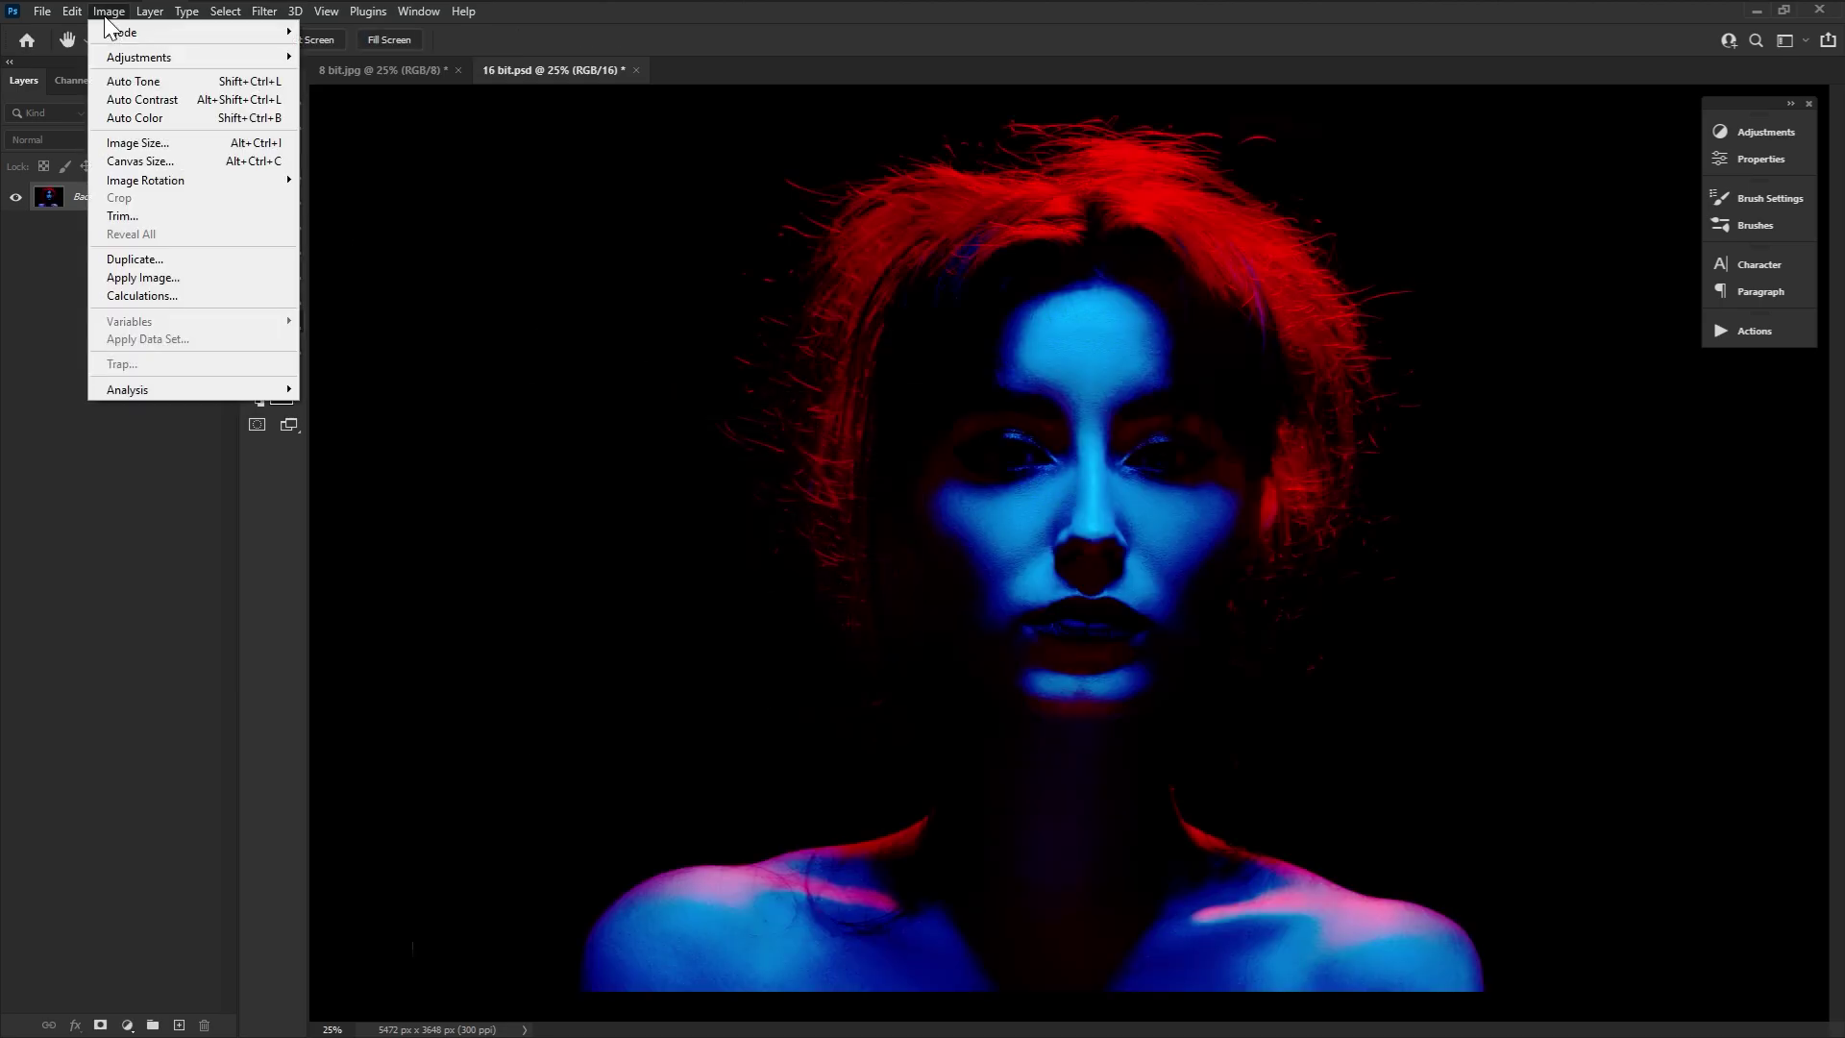
pyautogui.moveTo(144, 57)
pyautogui.click(360, 75)
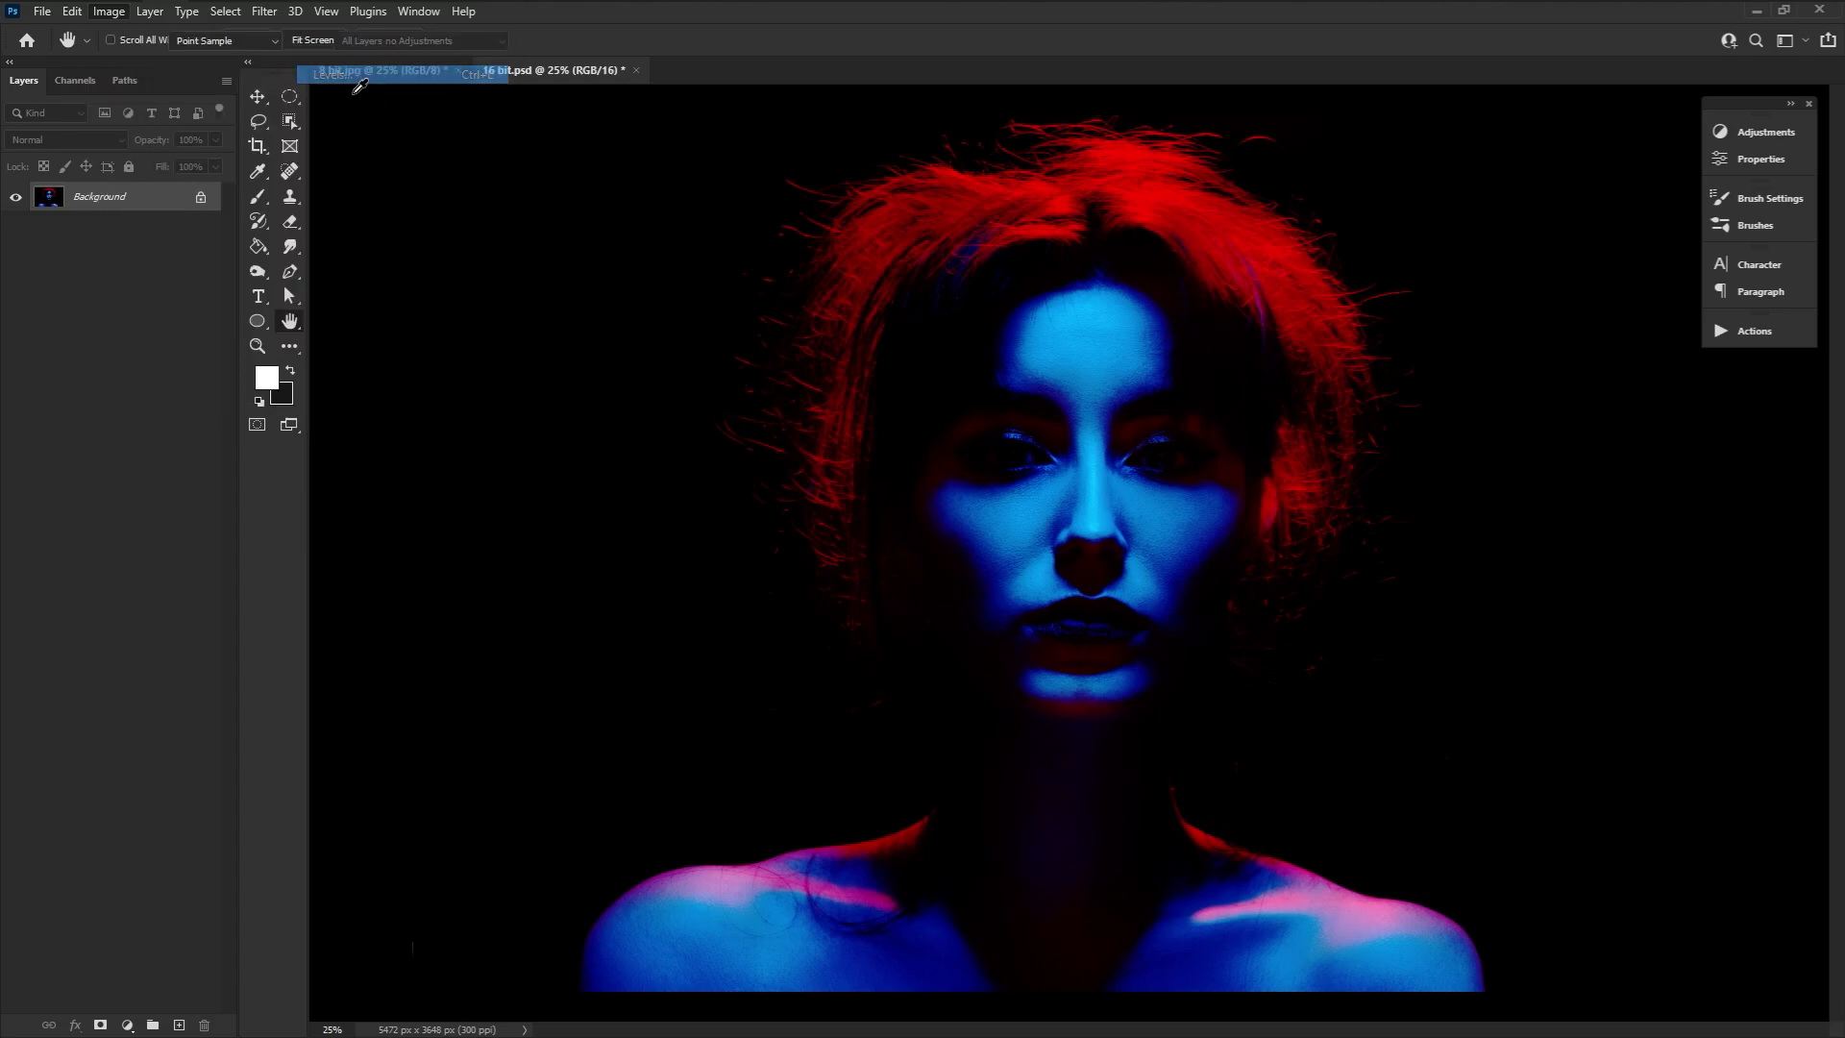
pyautogui.doubleClick(694, 635)
pyautogui.write('4.65')
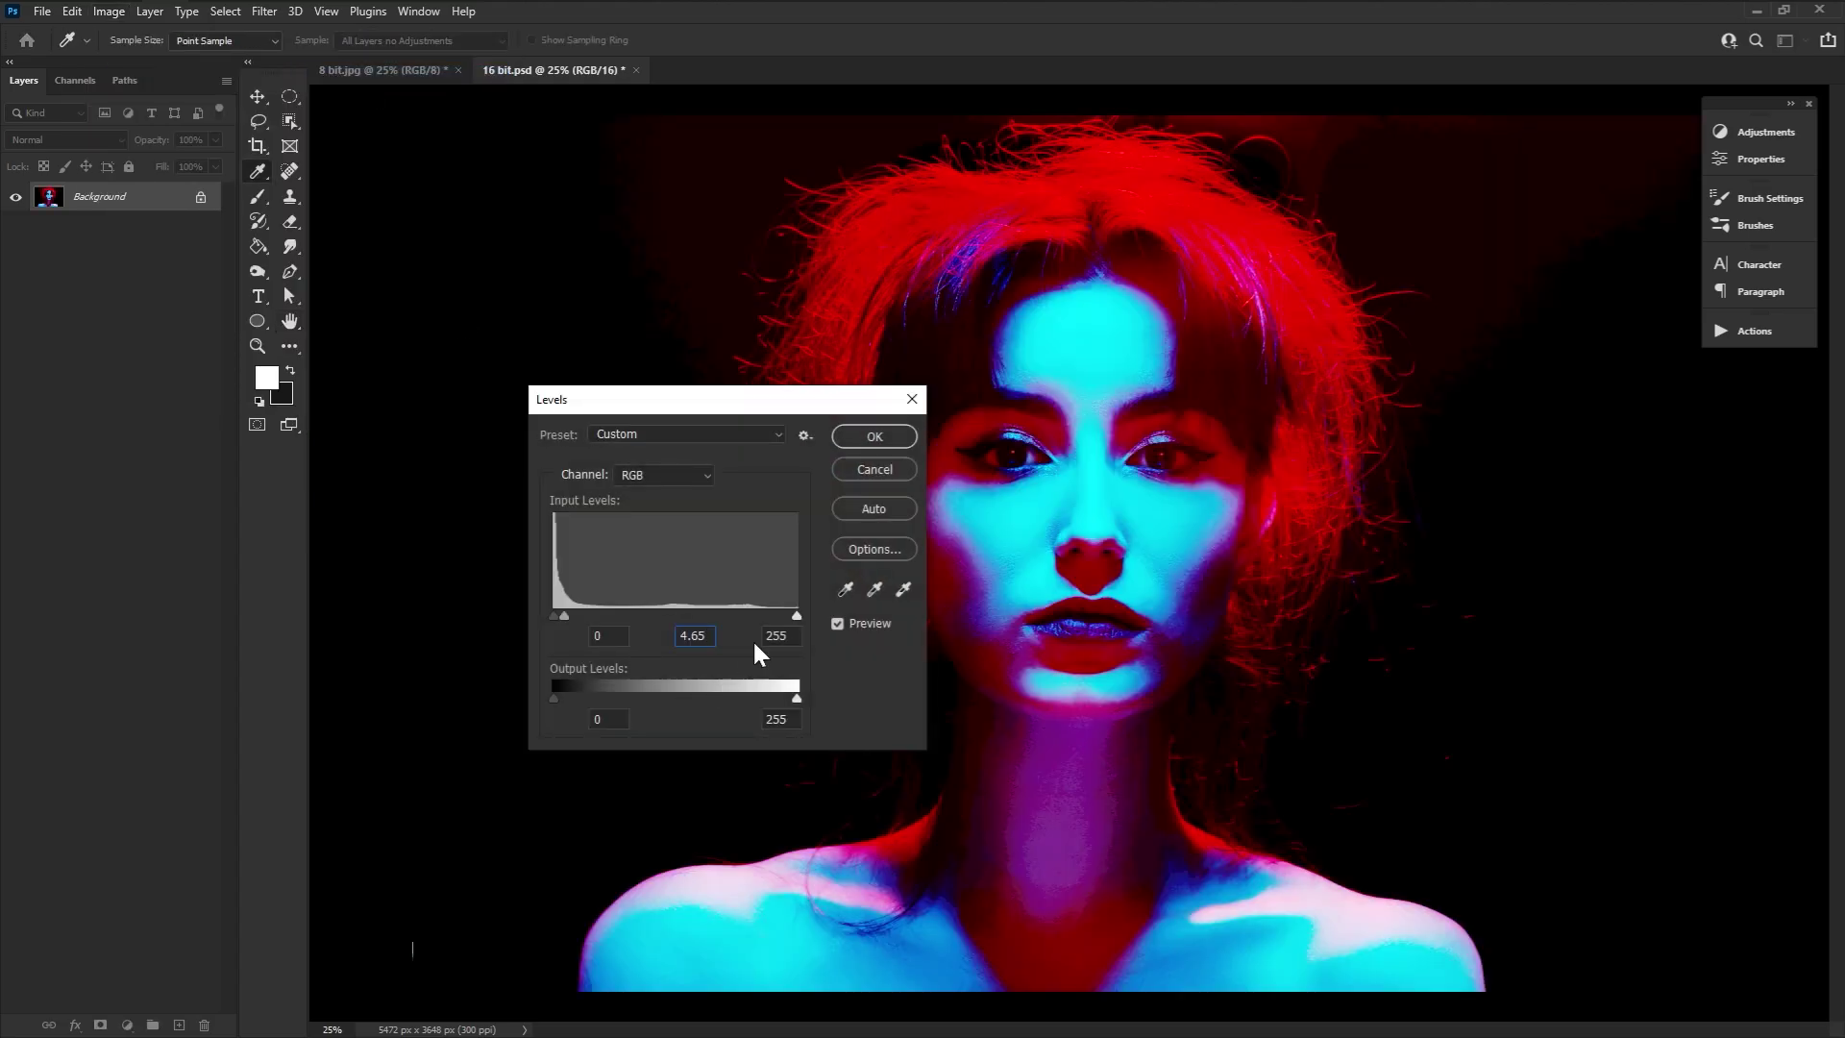
pyautogui.click(862, 468)
pyautogui.press('h')
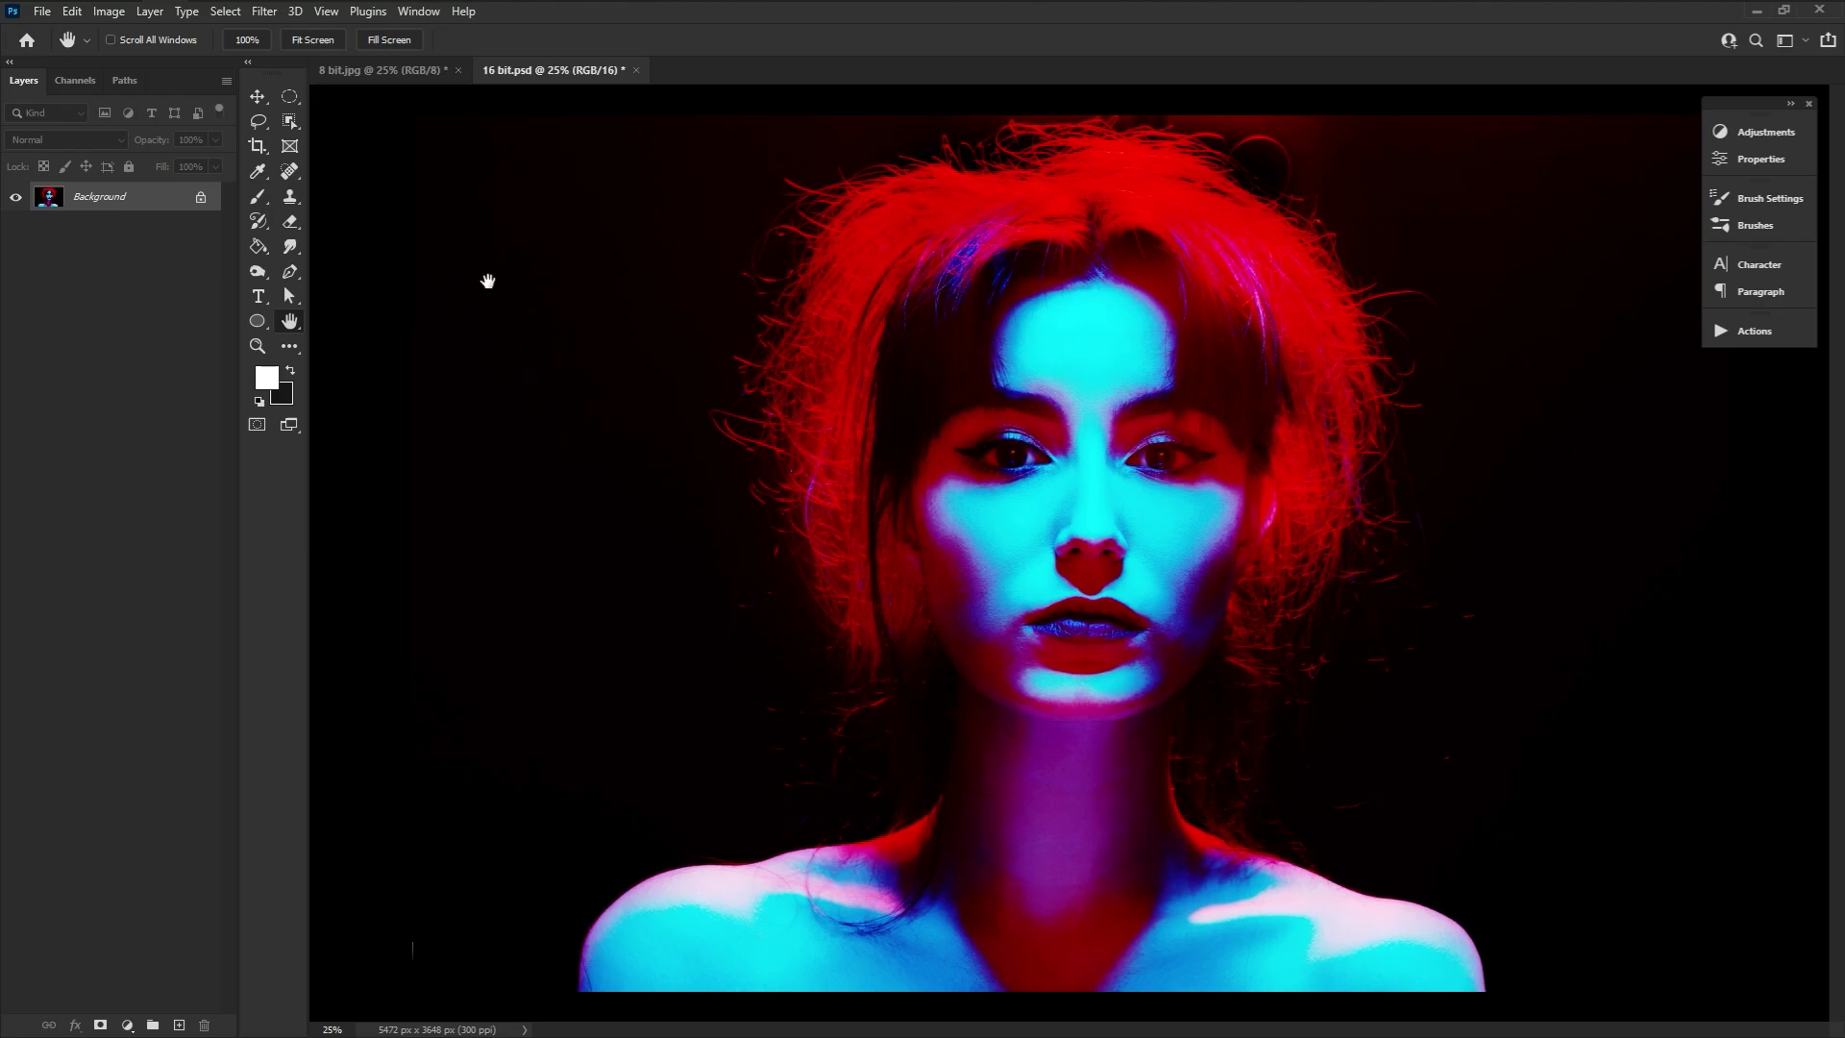
# - Compare with the banded 8 bit.jpg, then convert 16 bit.psd to 8 Bits/Channel
pyautogui.click(401, 73)
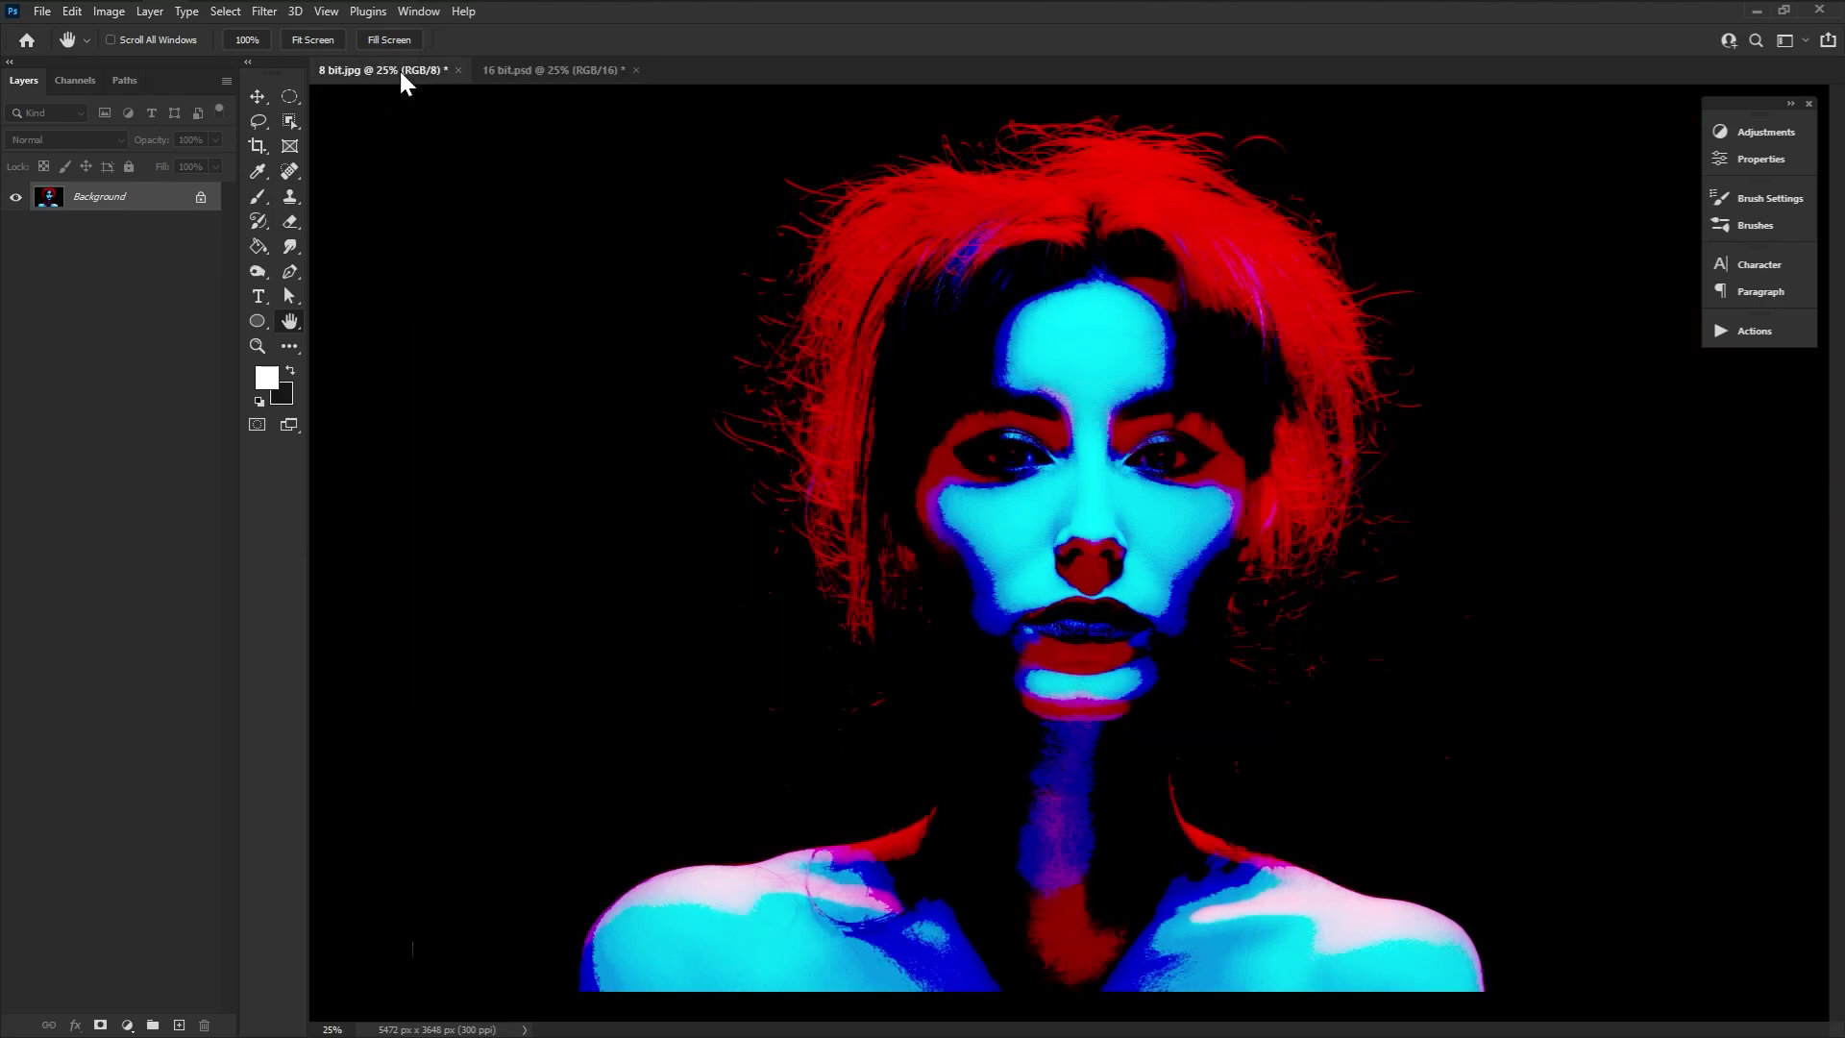
pyautogui.click(567, 73)
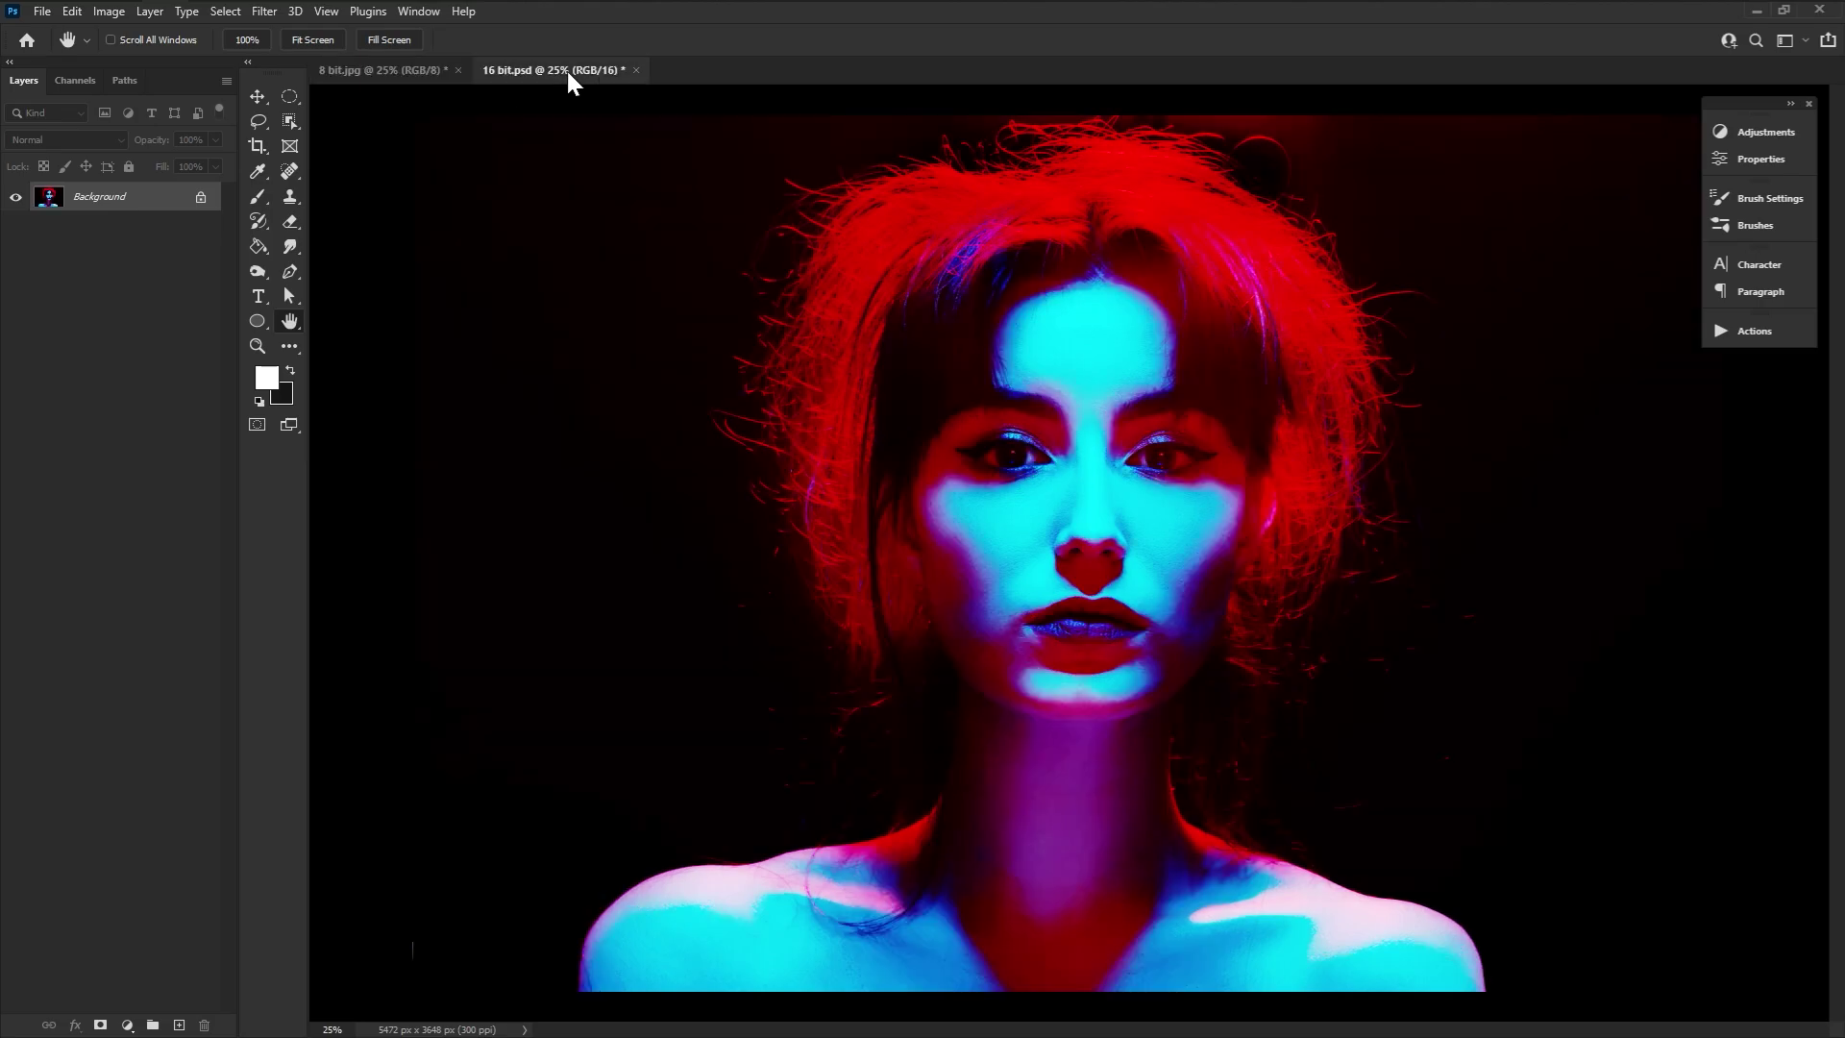
pyautogui.click(110, 11)
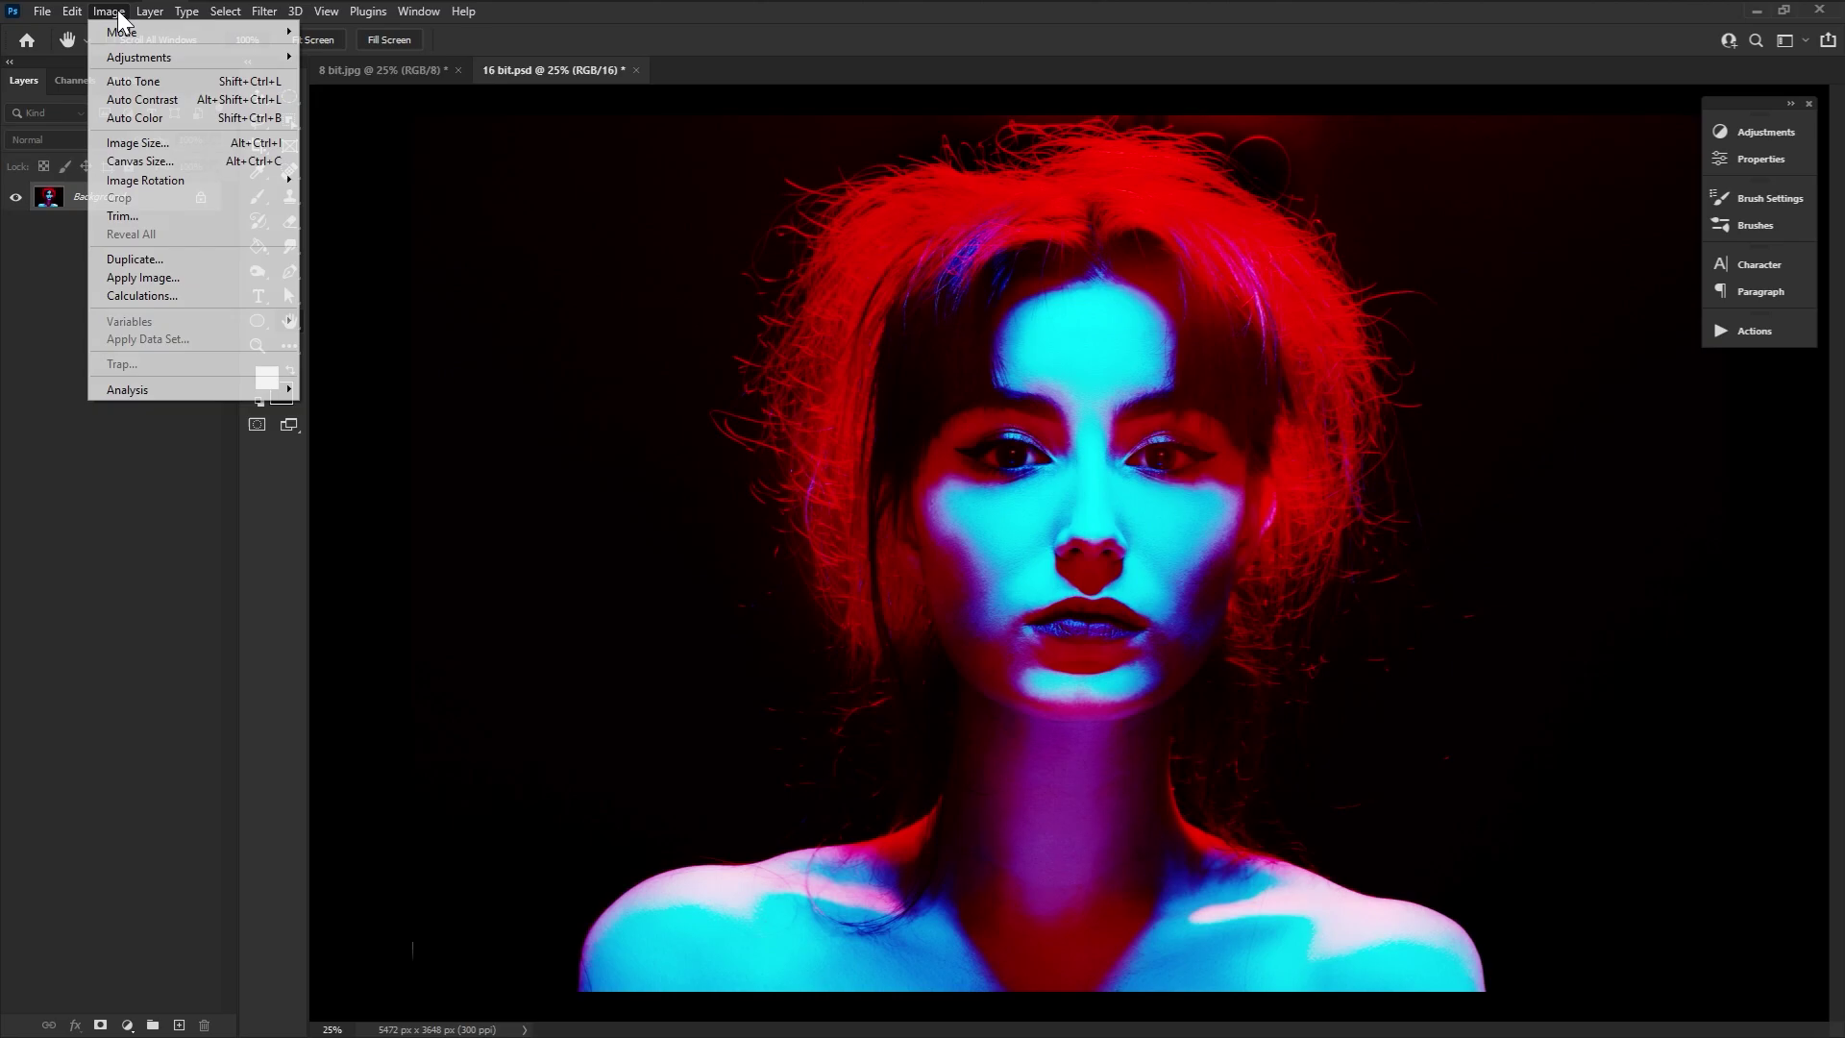
pyautogui.moveTo(184, 34)
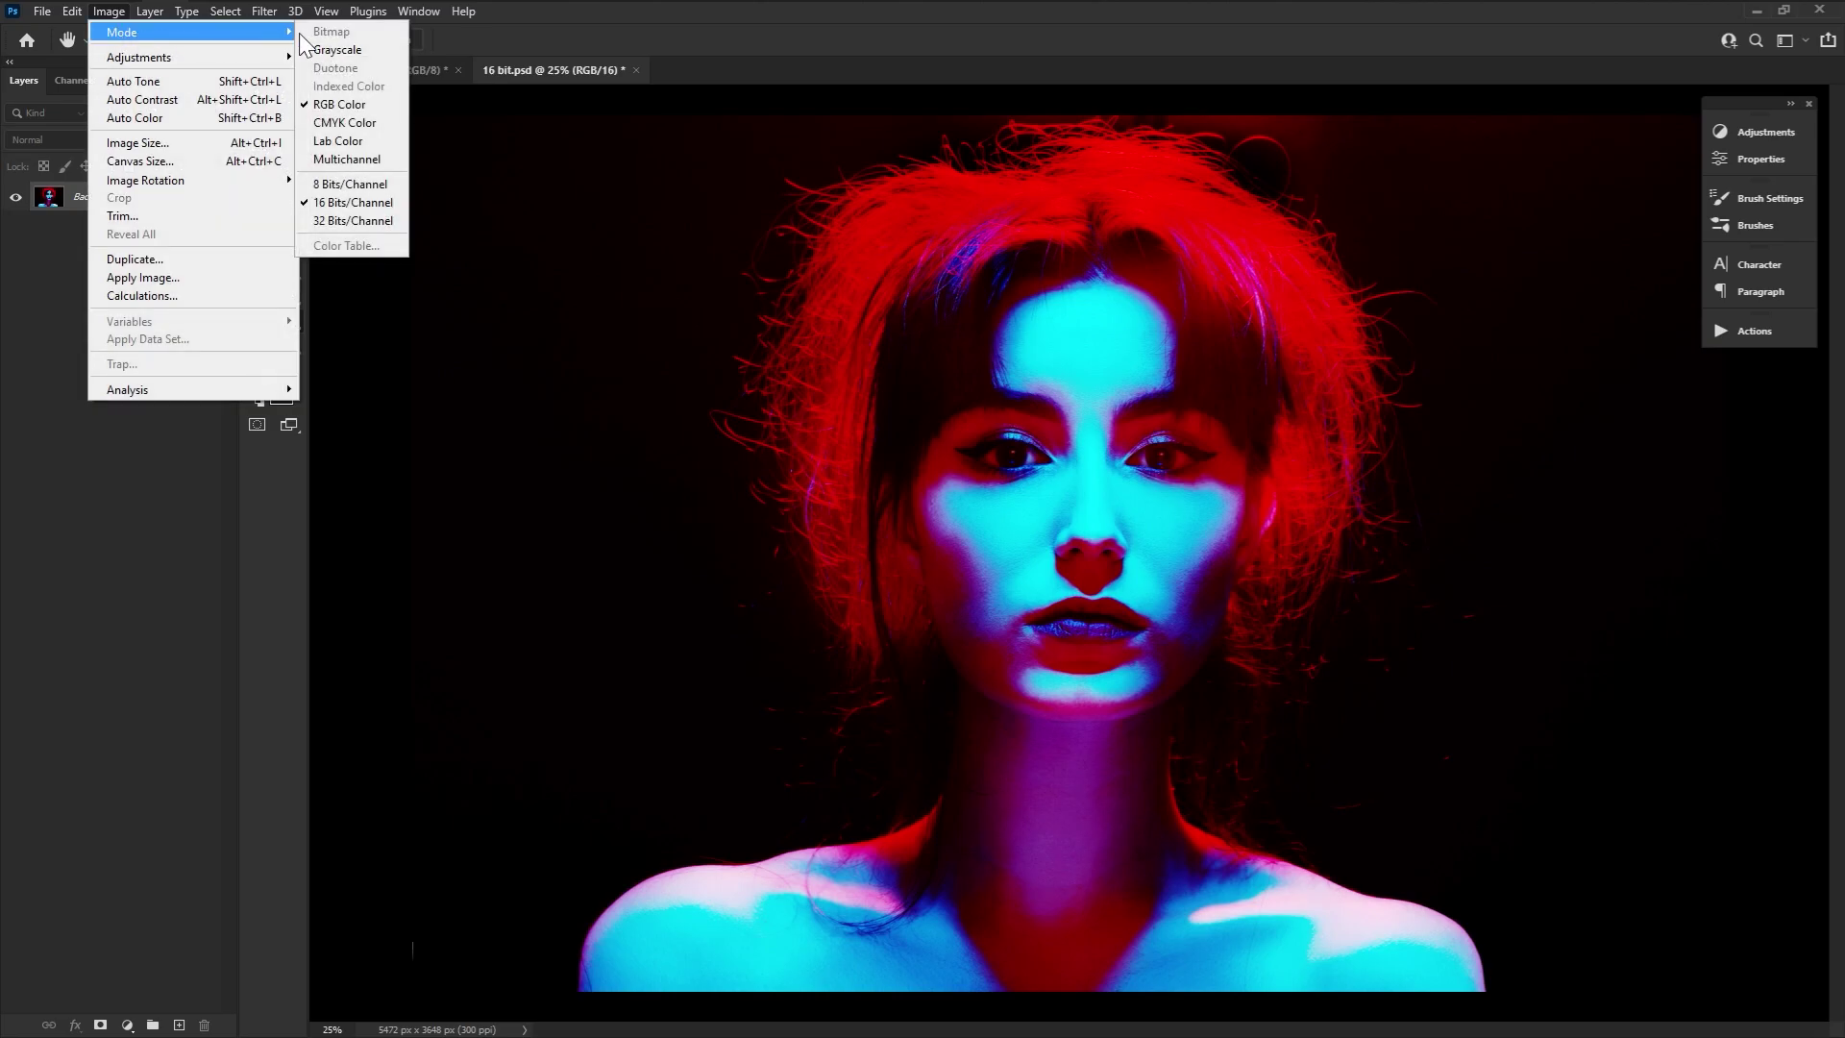
pyautogui.click(347, 184)
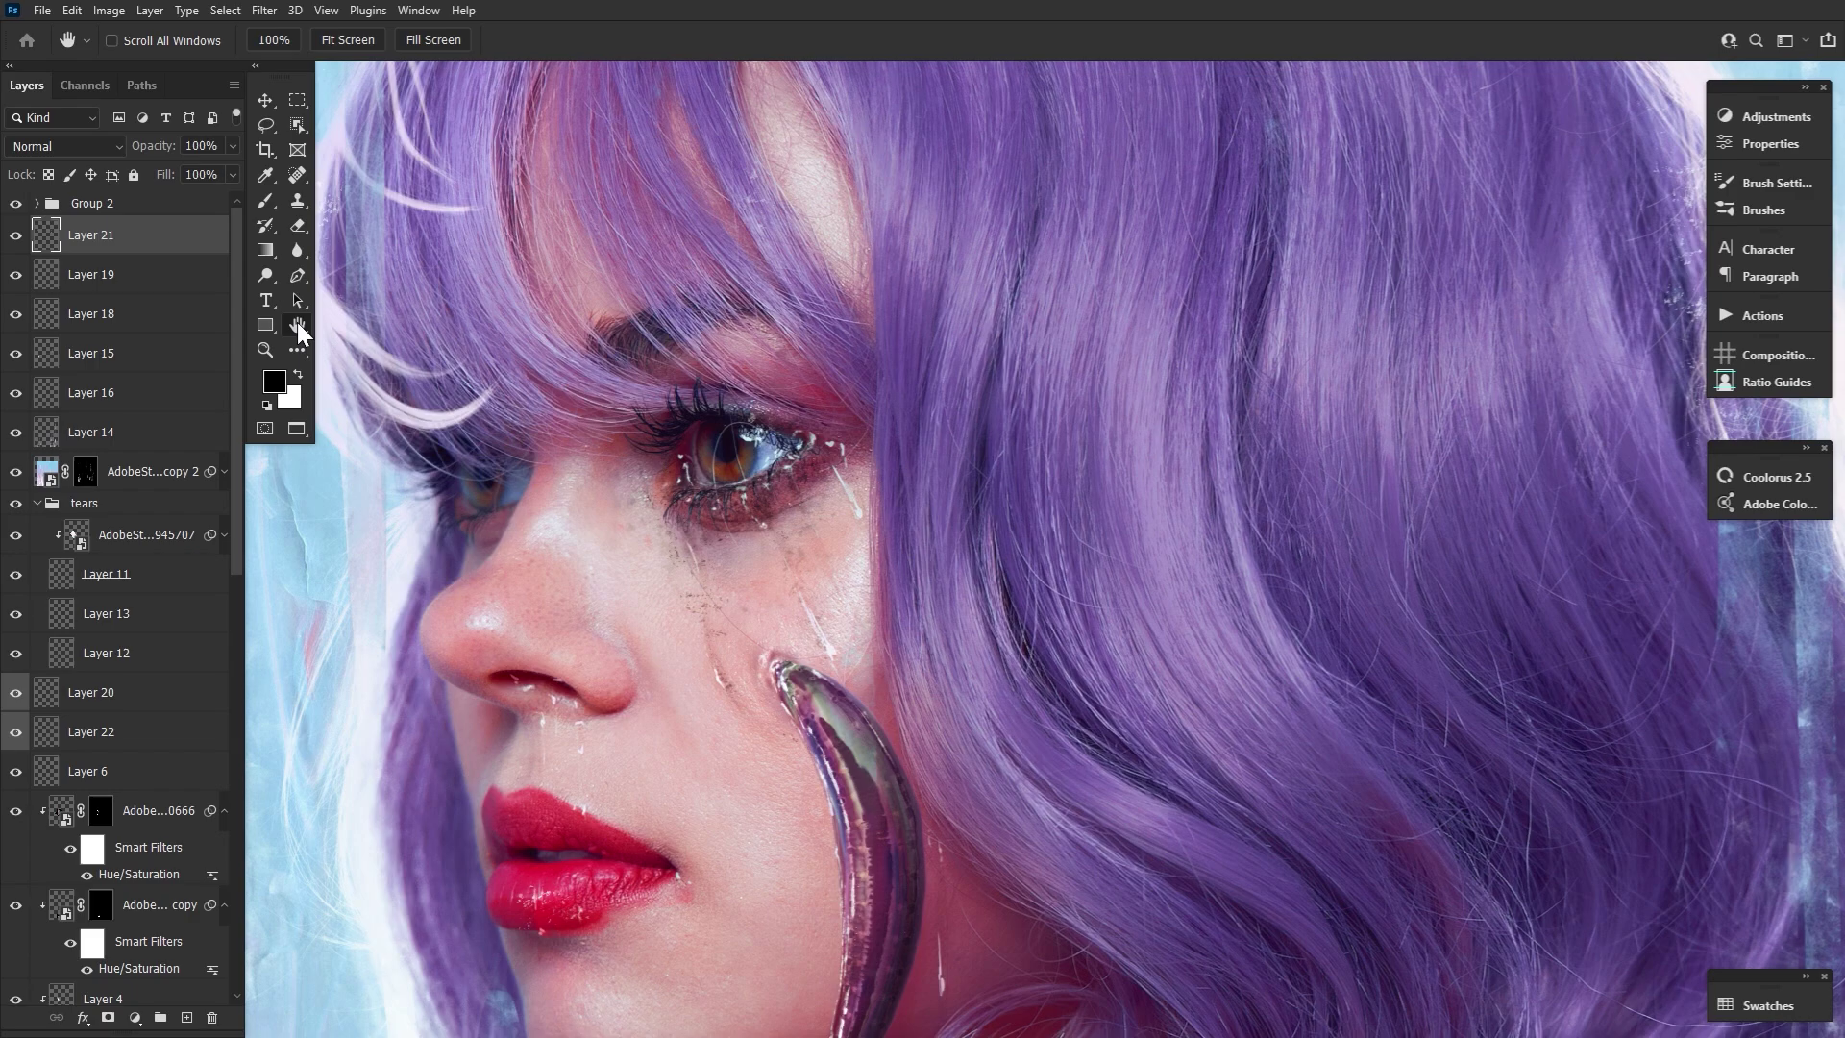
# - Flatten the portrait's layers and set Image Size width to 1400 px with Bilinear resampling
pyautogui.rightClick(165, 236)
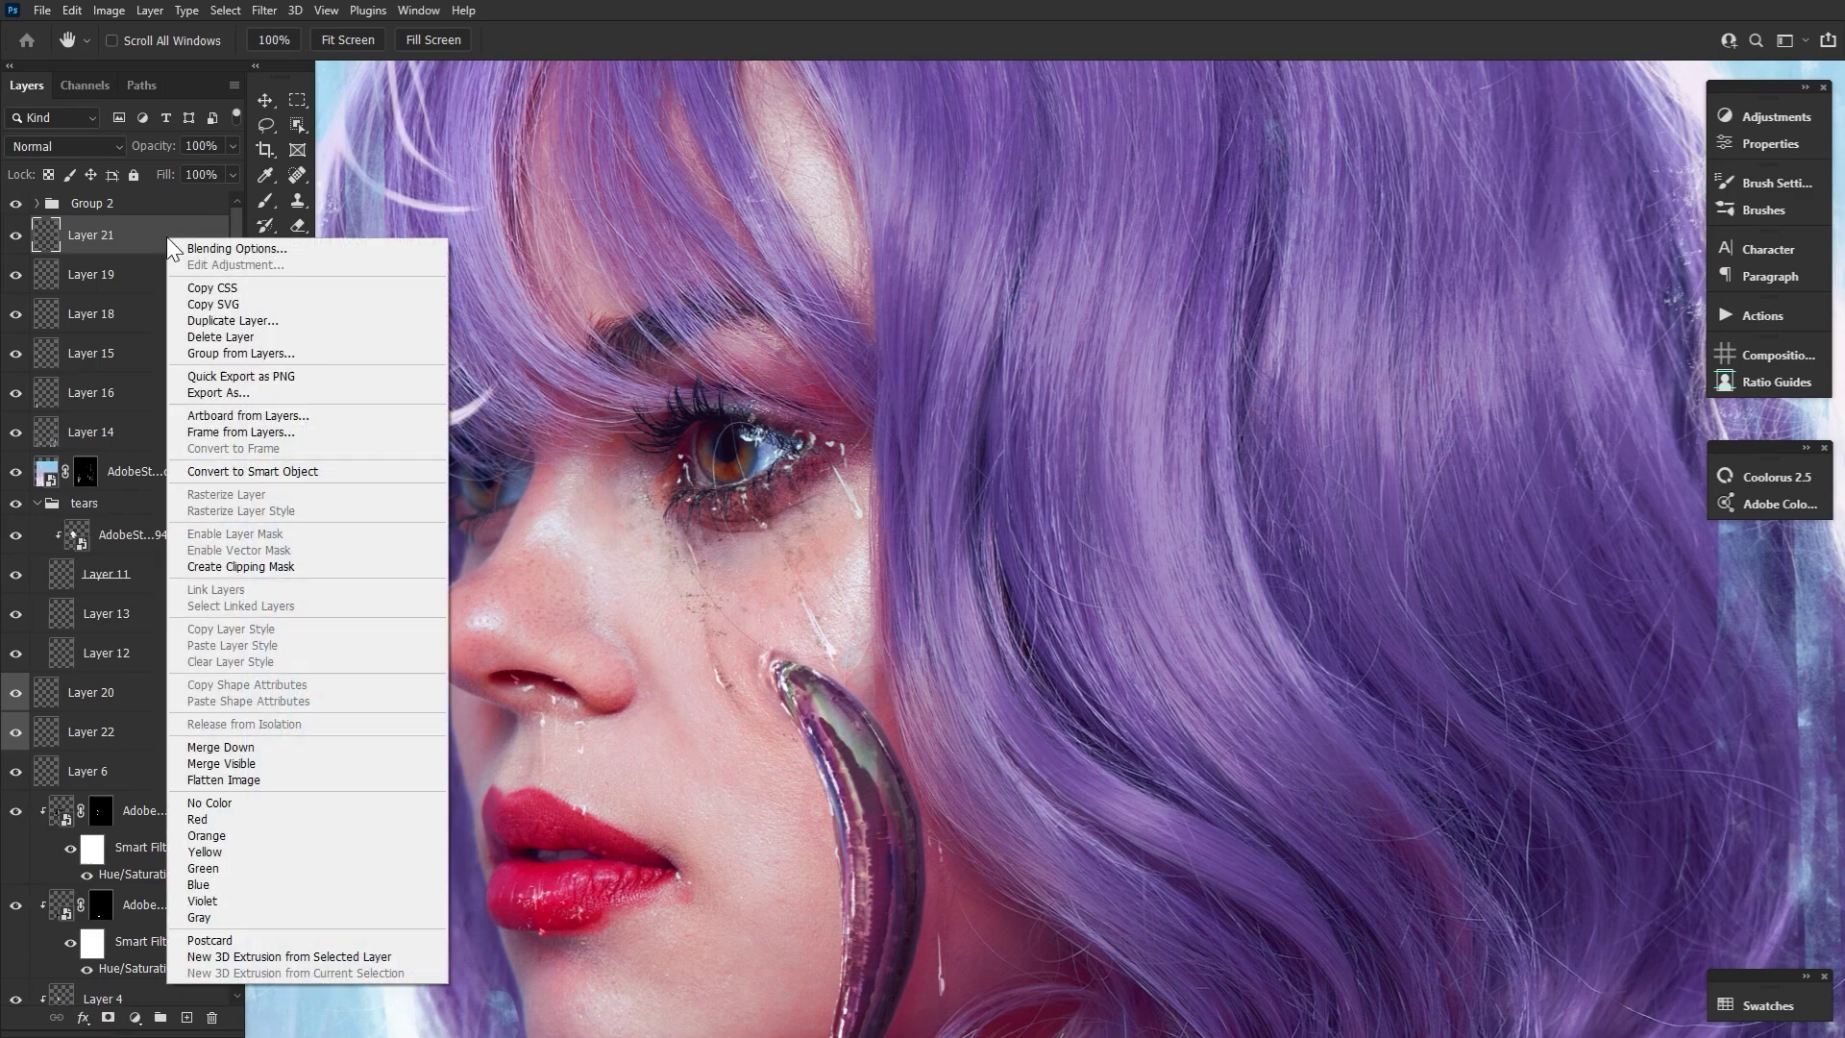
pyautogui.click(216, 775)
pyautogui.click(108, 10)
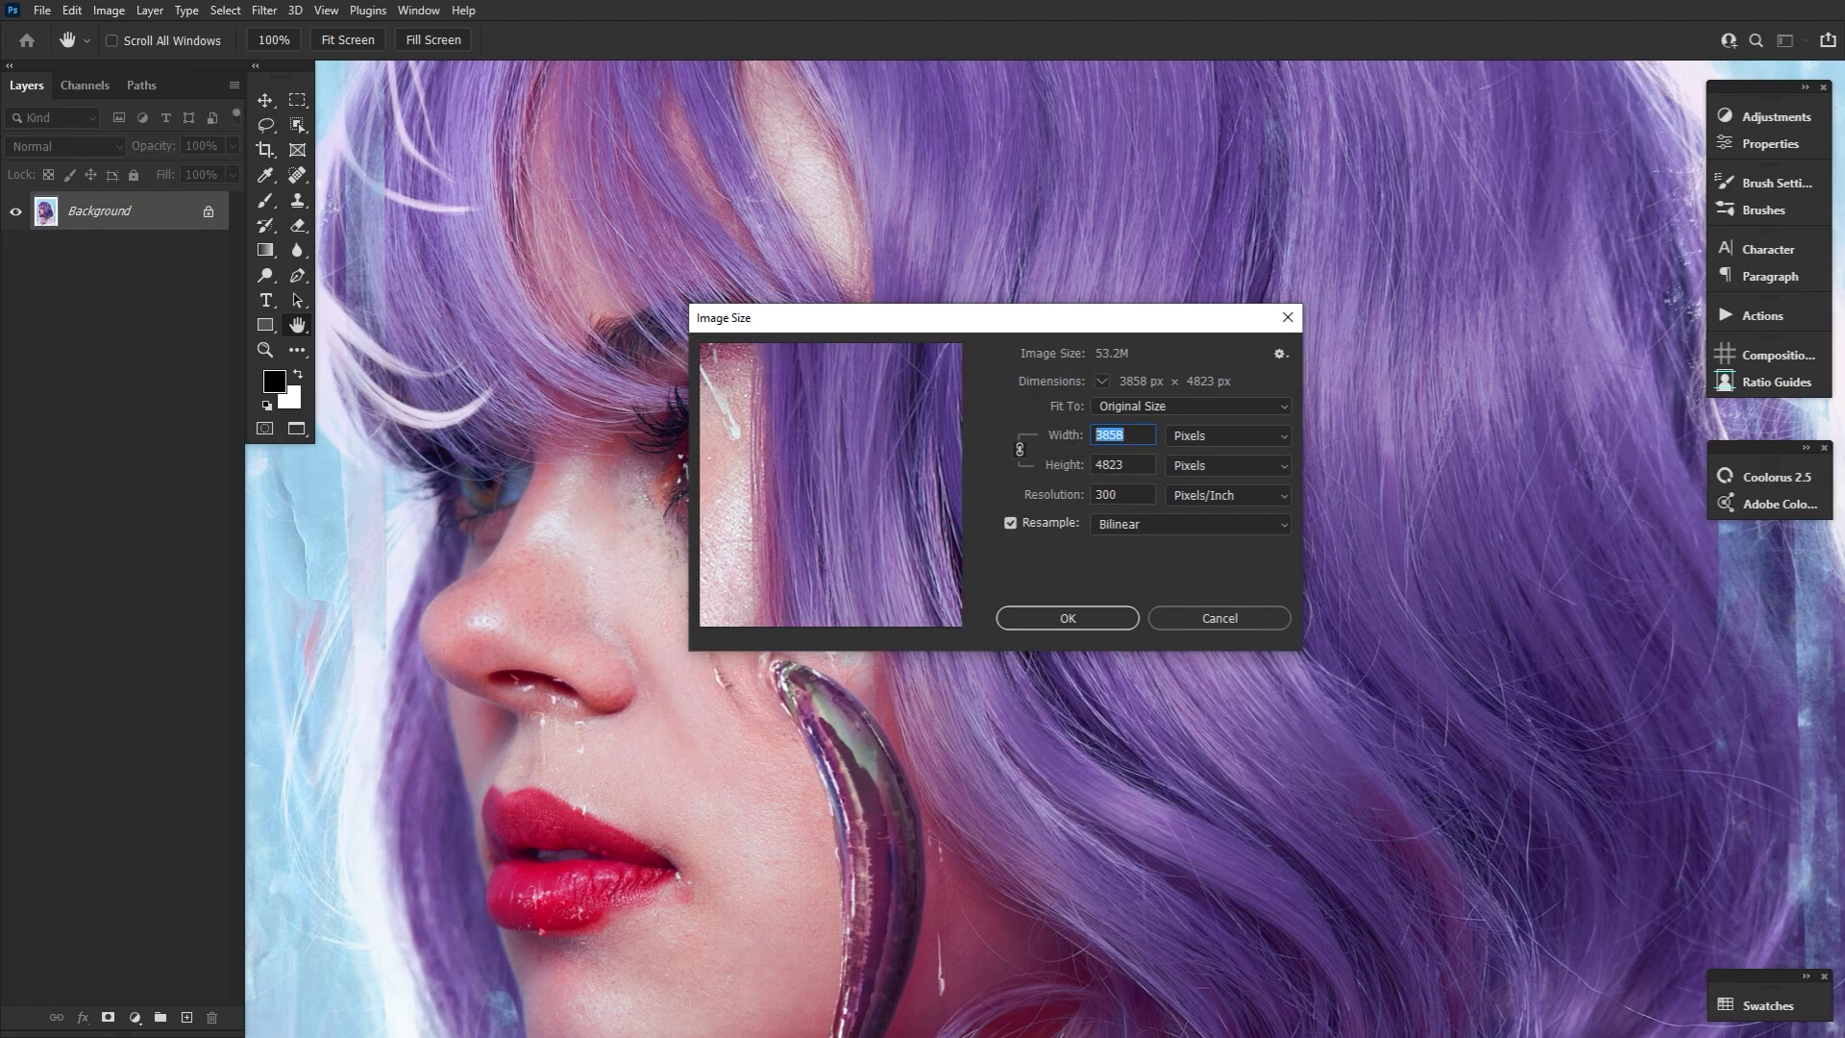
pyautogui.write('1400')
pyautogui.click(1133, 527)
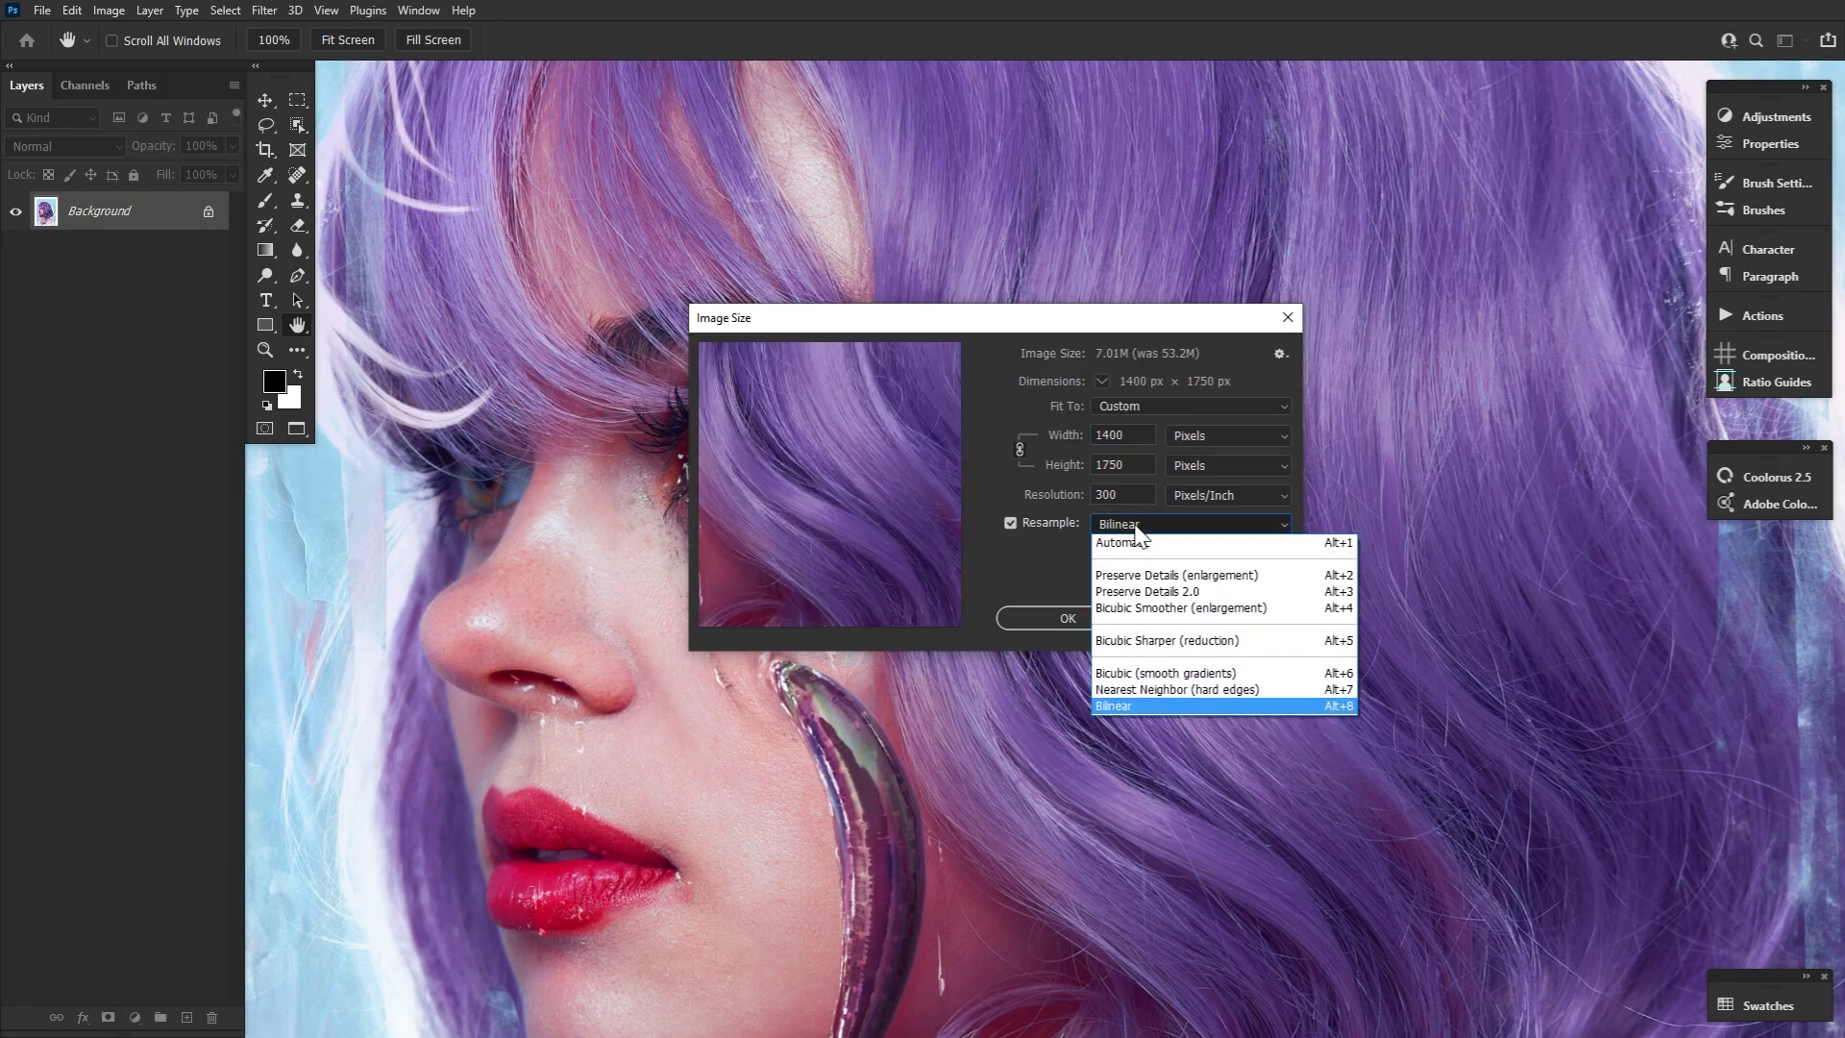
pyautogui.click(1201, 701)
# - Apply the 1400 px resize, unlock the Background as Layer 0, and duplicate it
pyautogui.click(1078, 623)
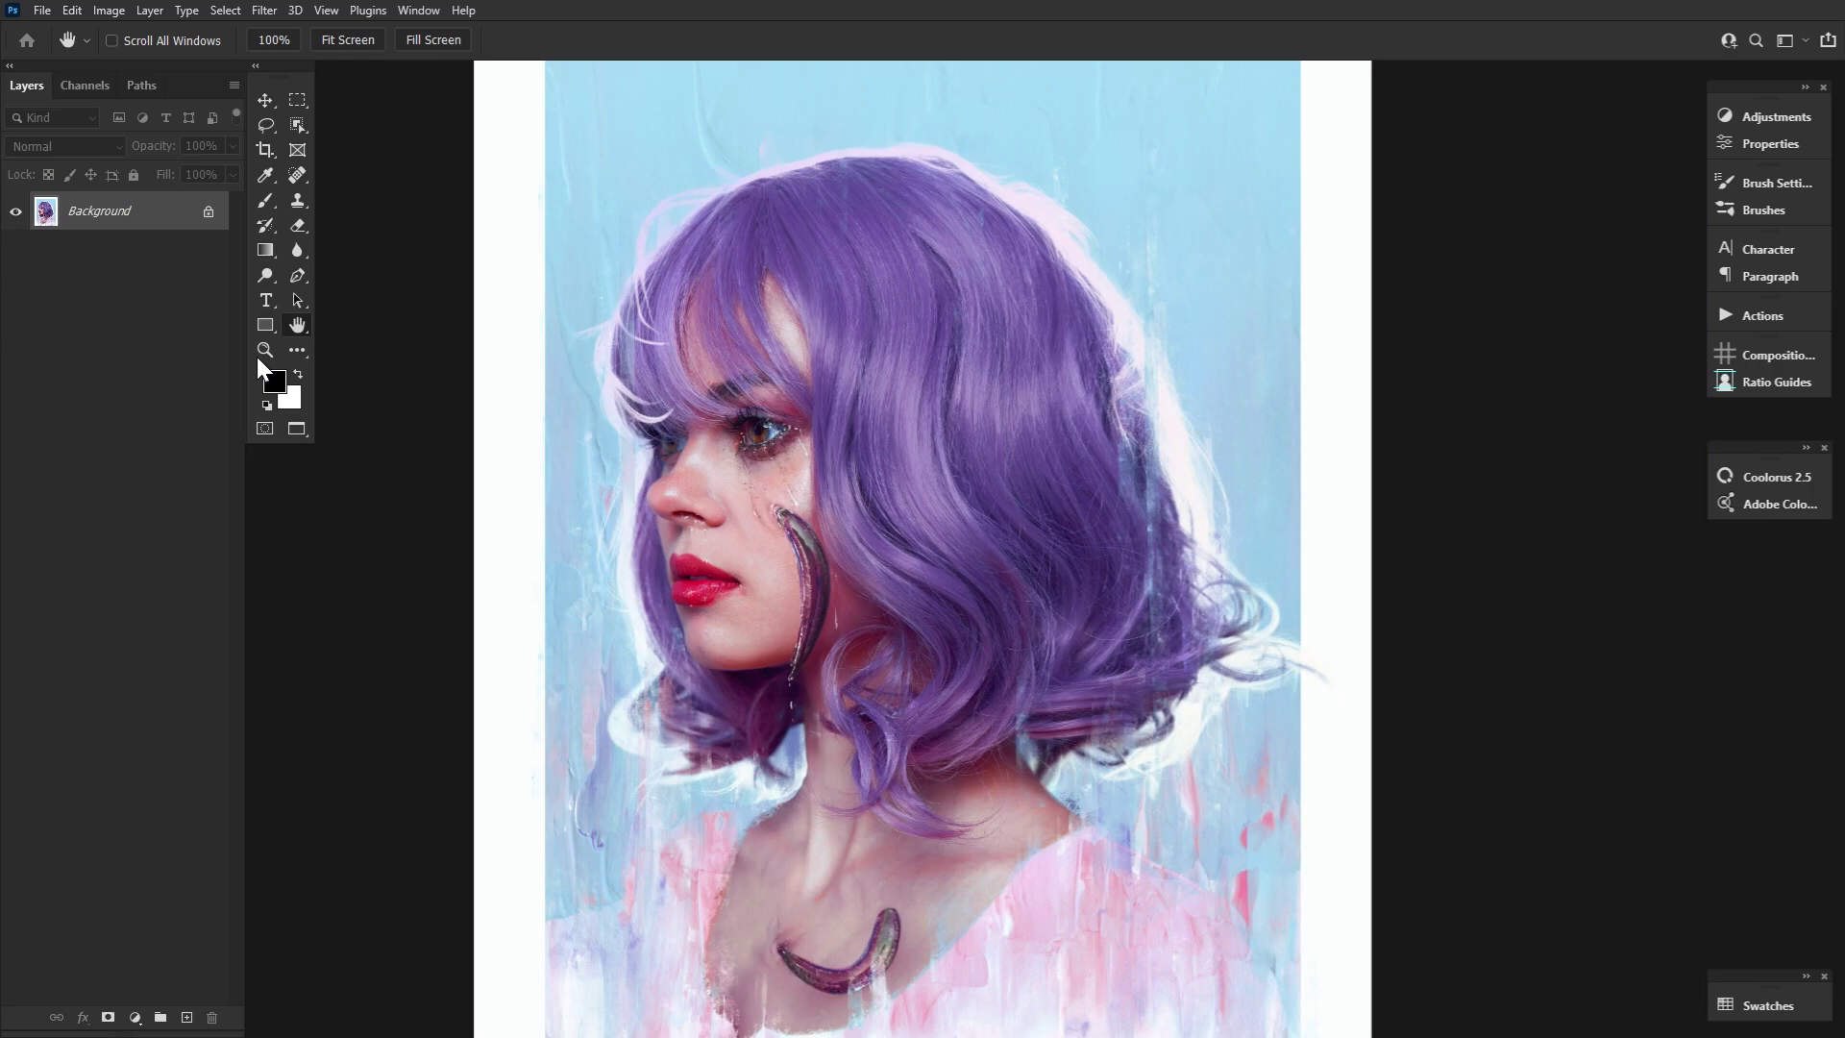
pyautogui.doubleClick(265, 350)
pyautogui.doubleClick(156, 211)
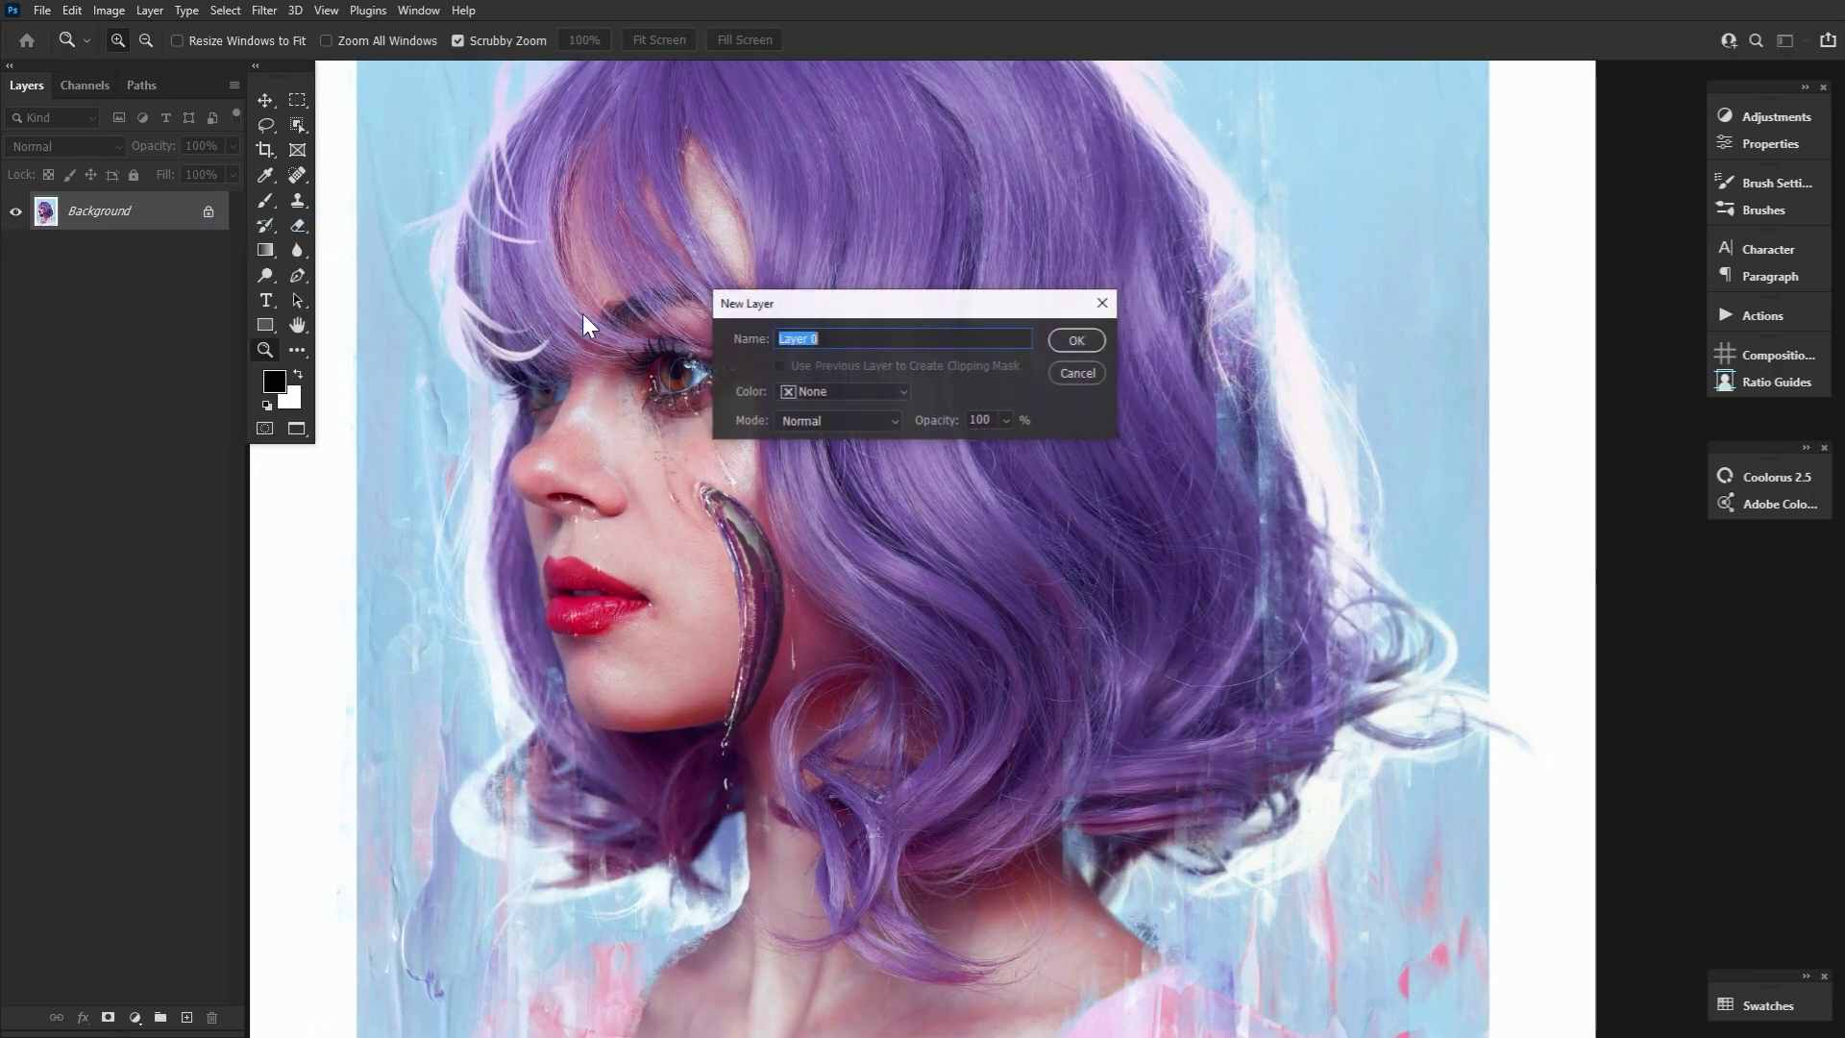
pyautogui.click(1079, 338)
pyautogui.hotkey('ctrl', 'j')
# - Set the Layer 0 copy to Overlay and apply High Pass at 0.3-pixel radius
pyautogui.click(98, 150)
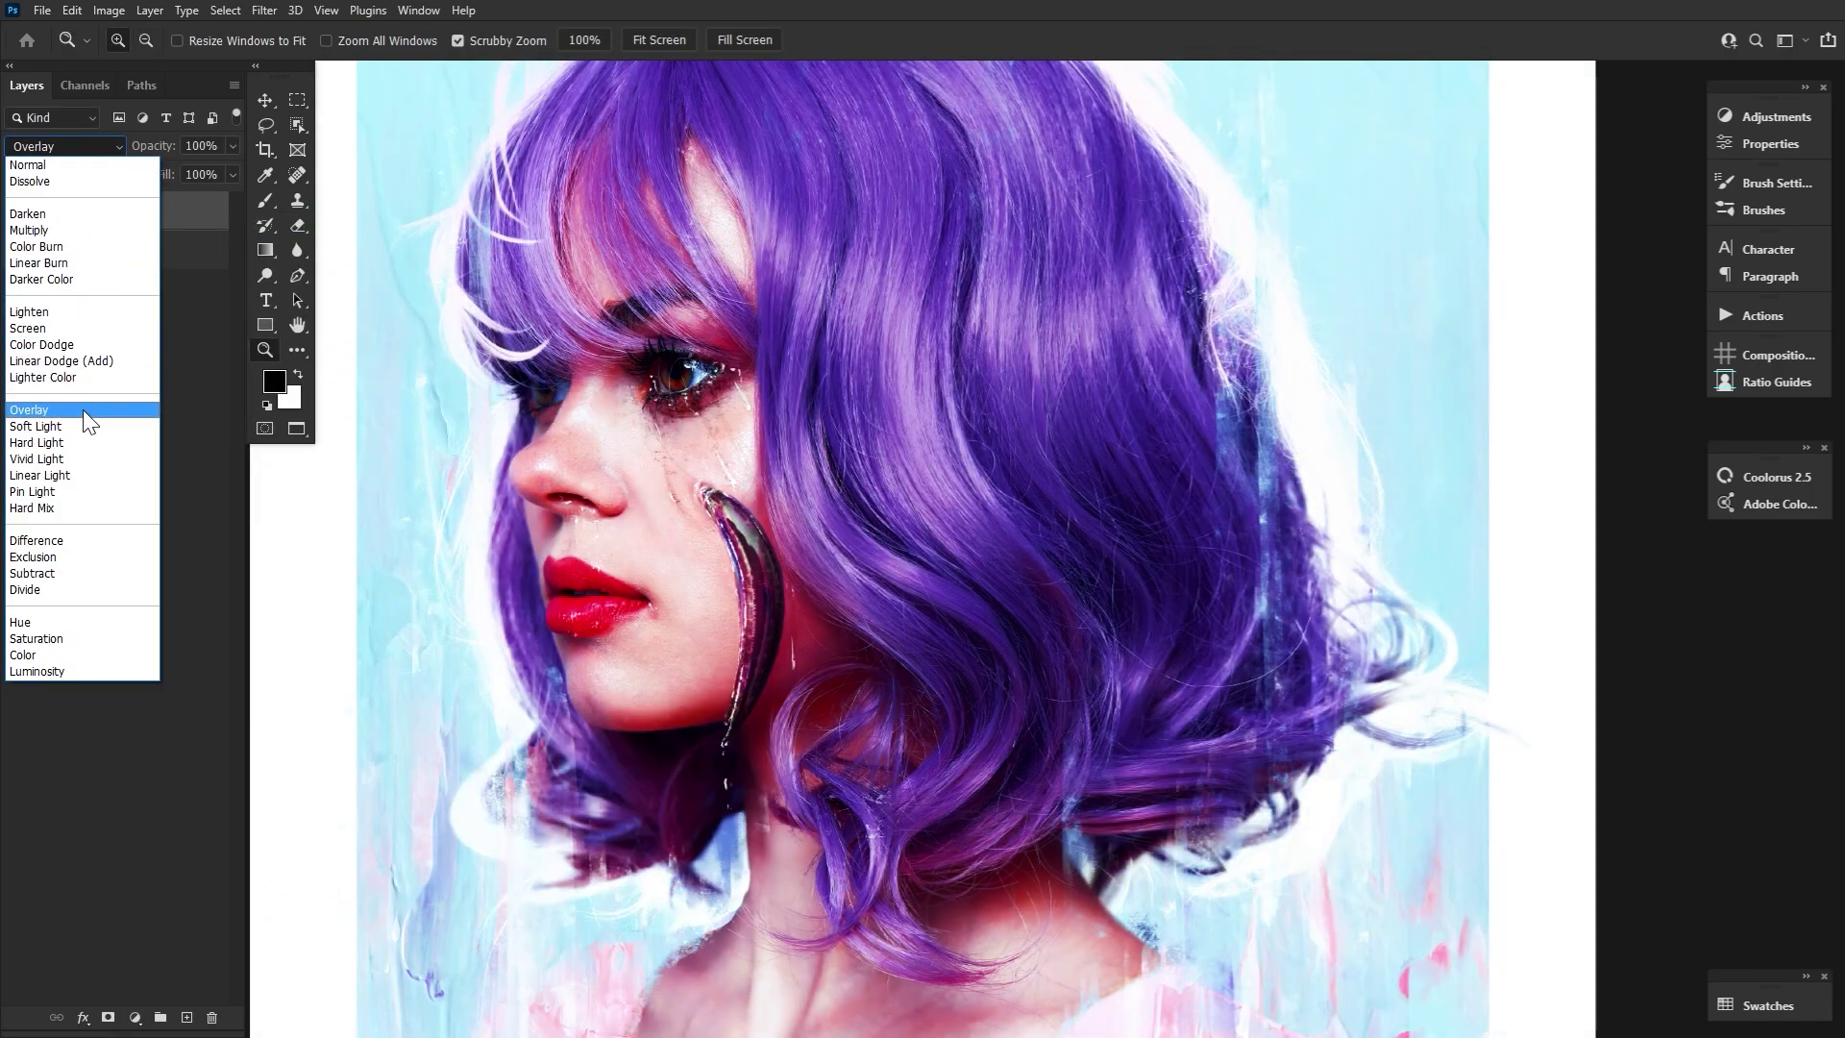
pyautogui.click(82, 410)
pyautogui.click(263, 10)
pyautogui.moveTo(306, 401)
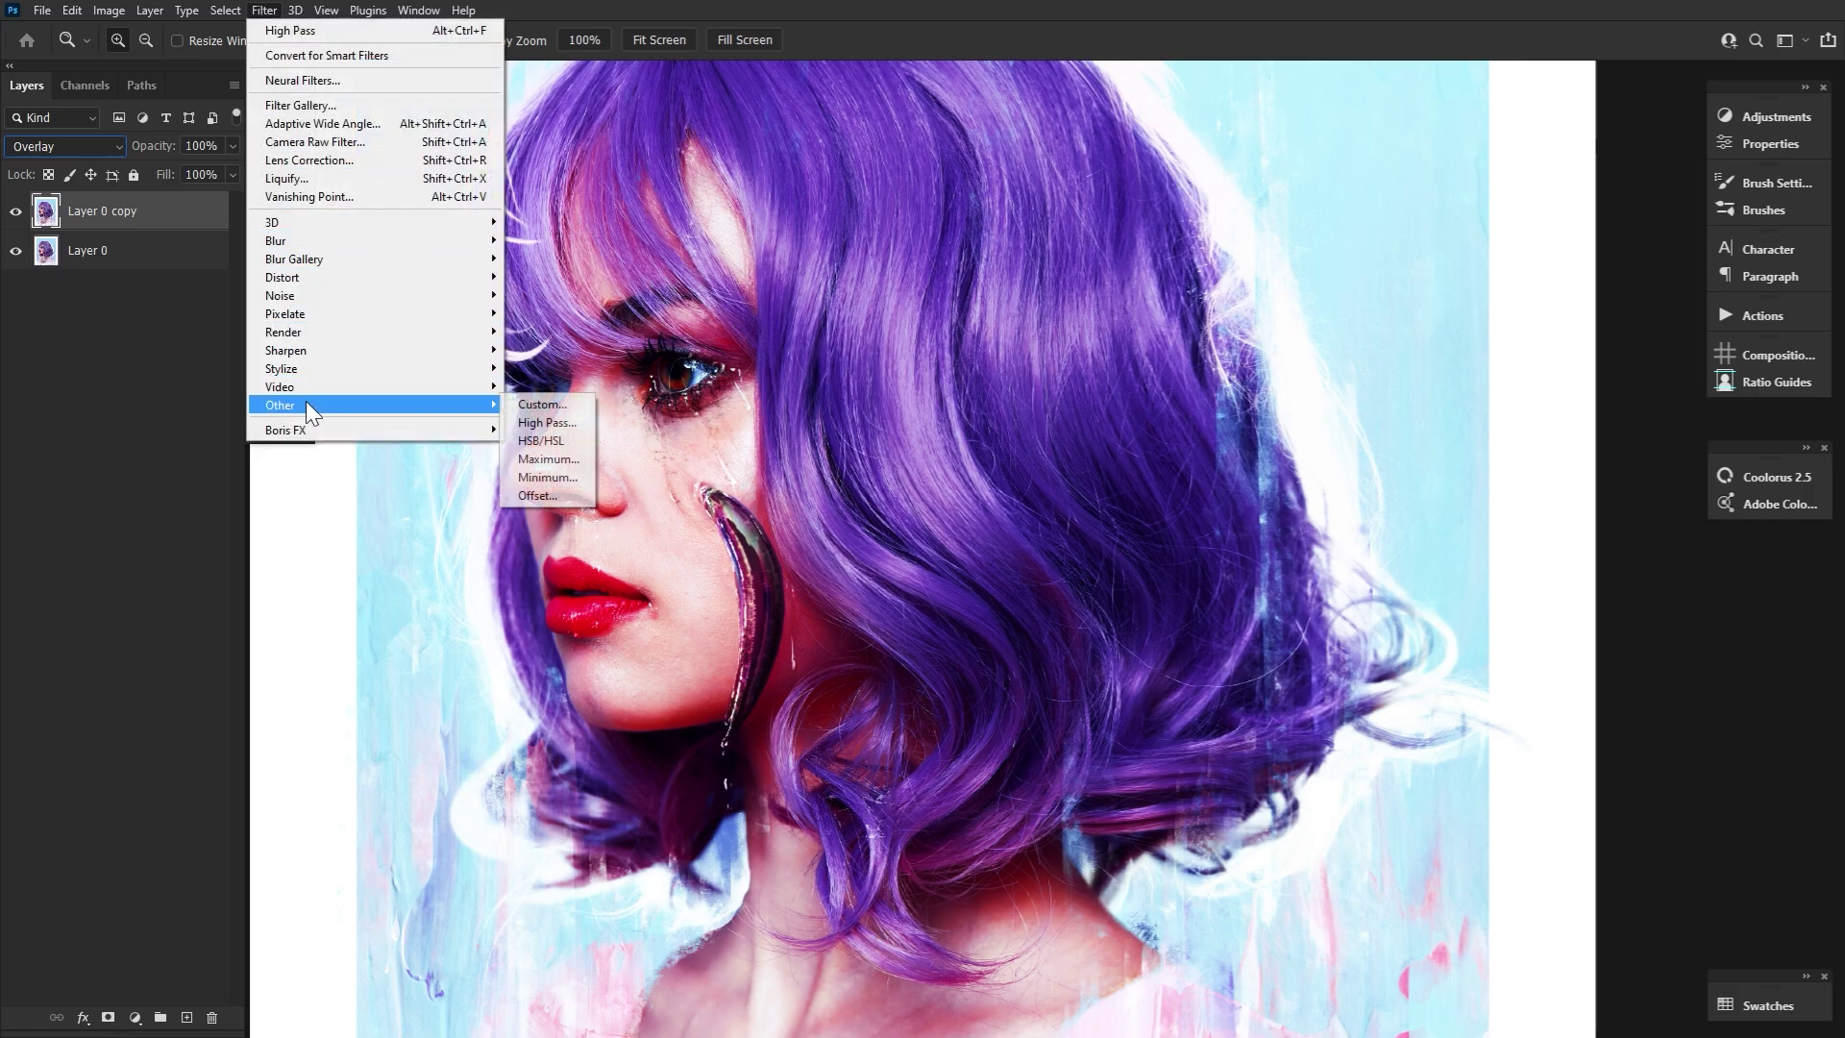
pyautogui.click(555, 419)
pyautogui.moveTo(849, 512); pyautogui.dragTo(839, 512)
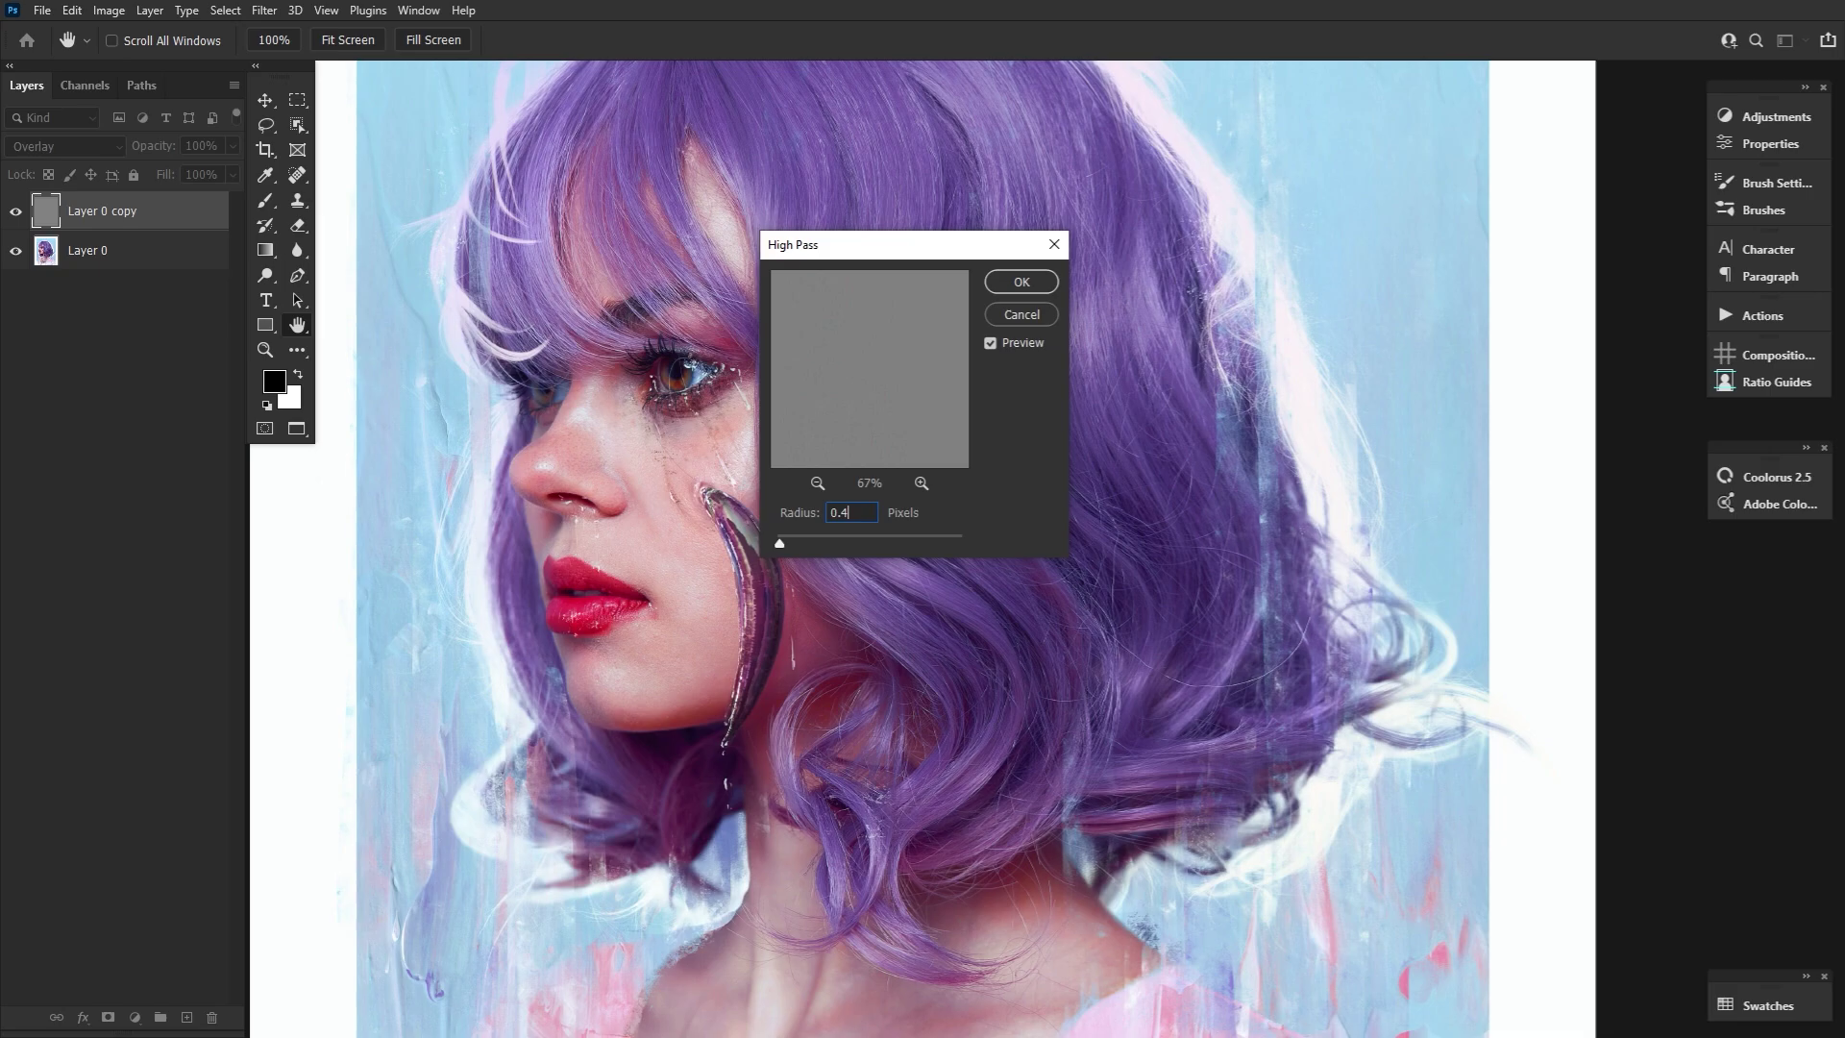
pyautogui.write('3')
pyautogui.click(1021, 281)
# - Zoom in on the eye and toggle the sharpening layer off and on twice to compare
pyautogui.press('z')
pyautogui.click(692, 384)
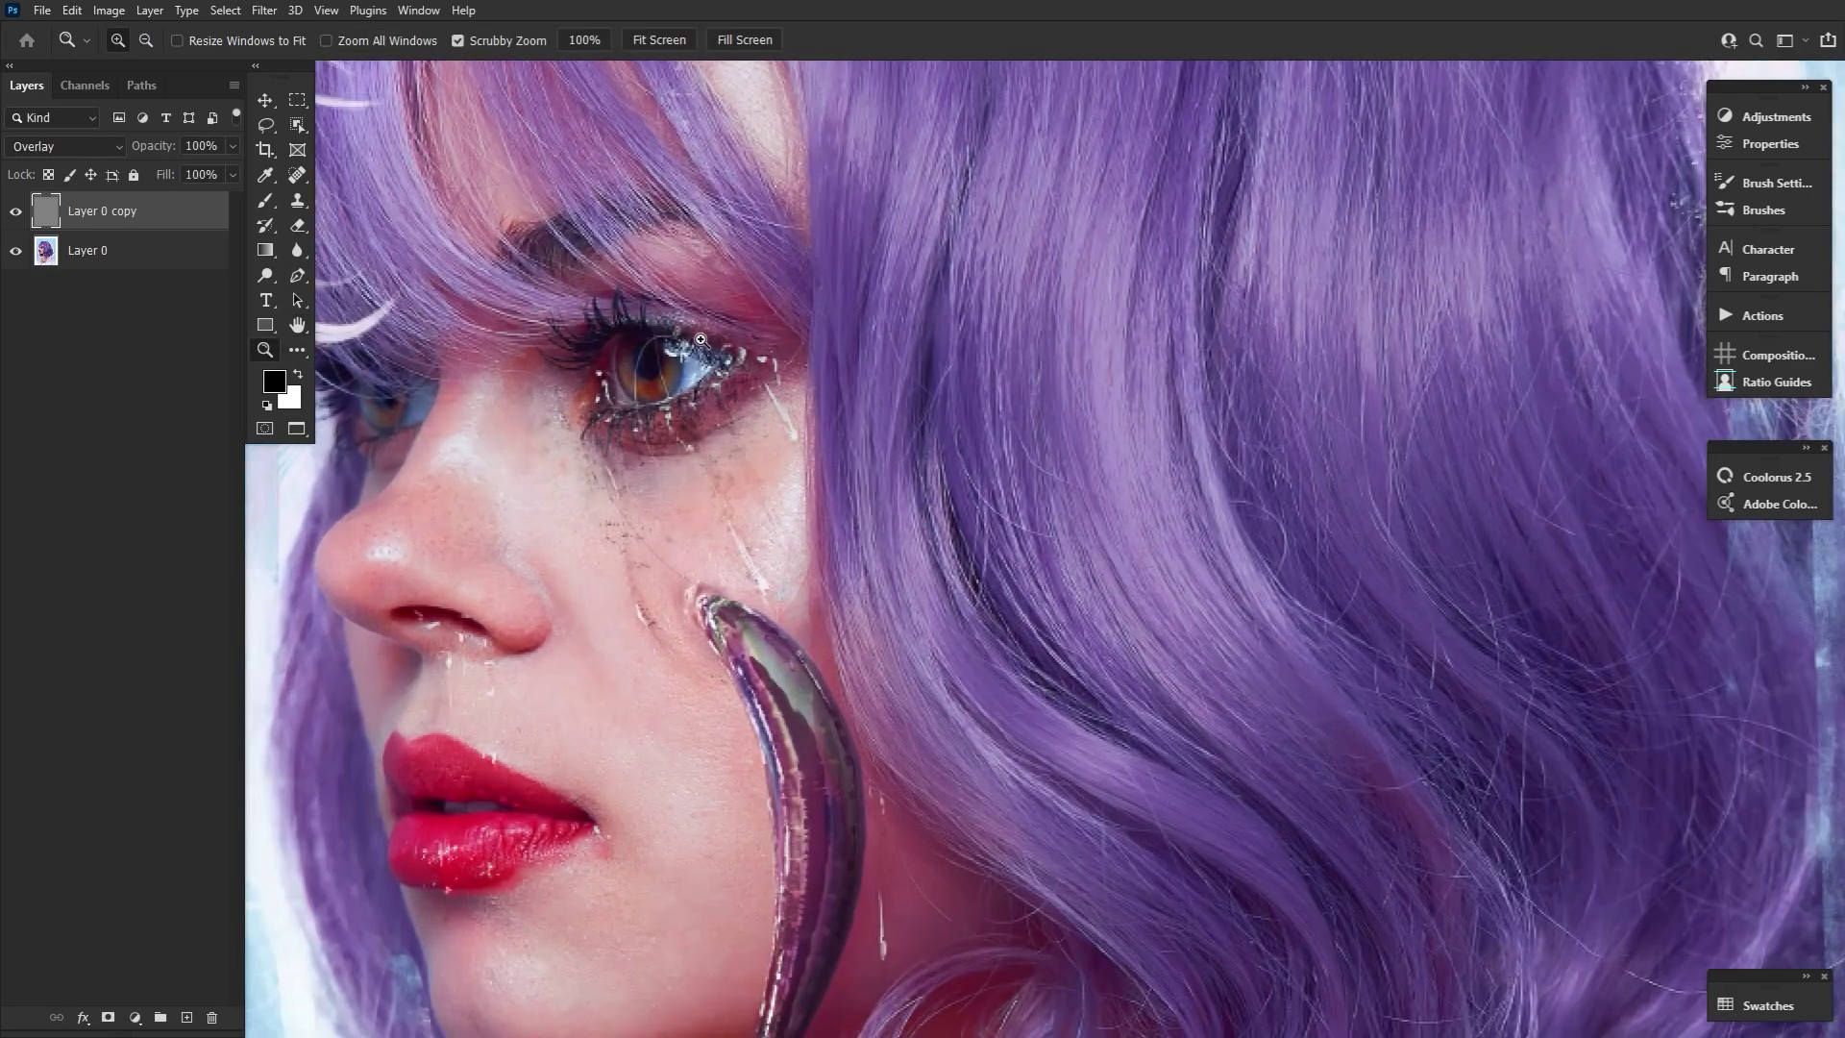
pyautogui.click(14, 212)
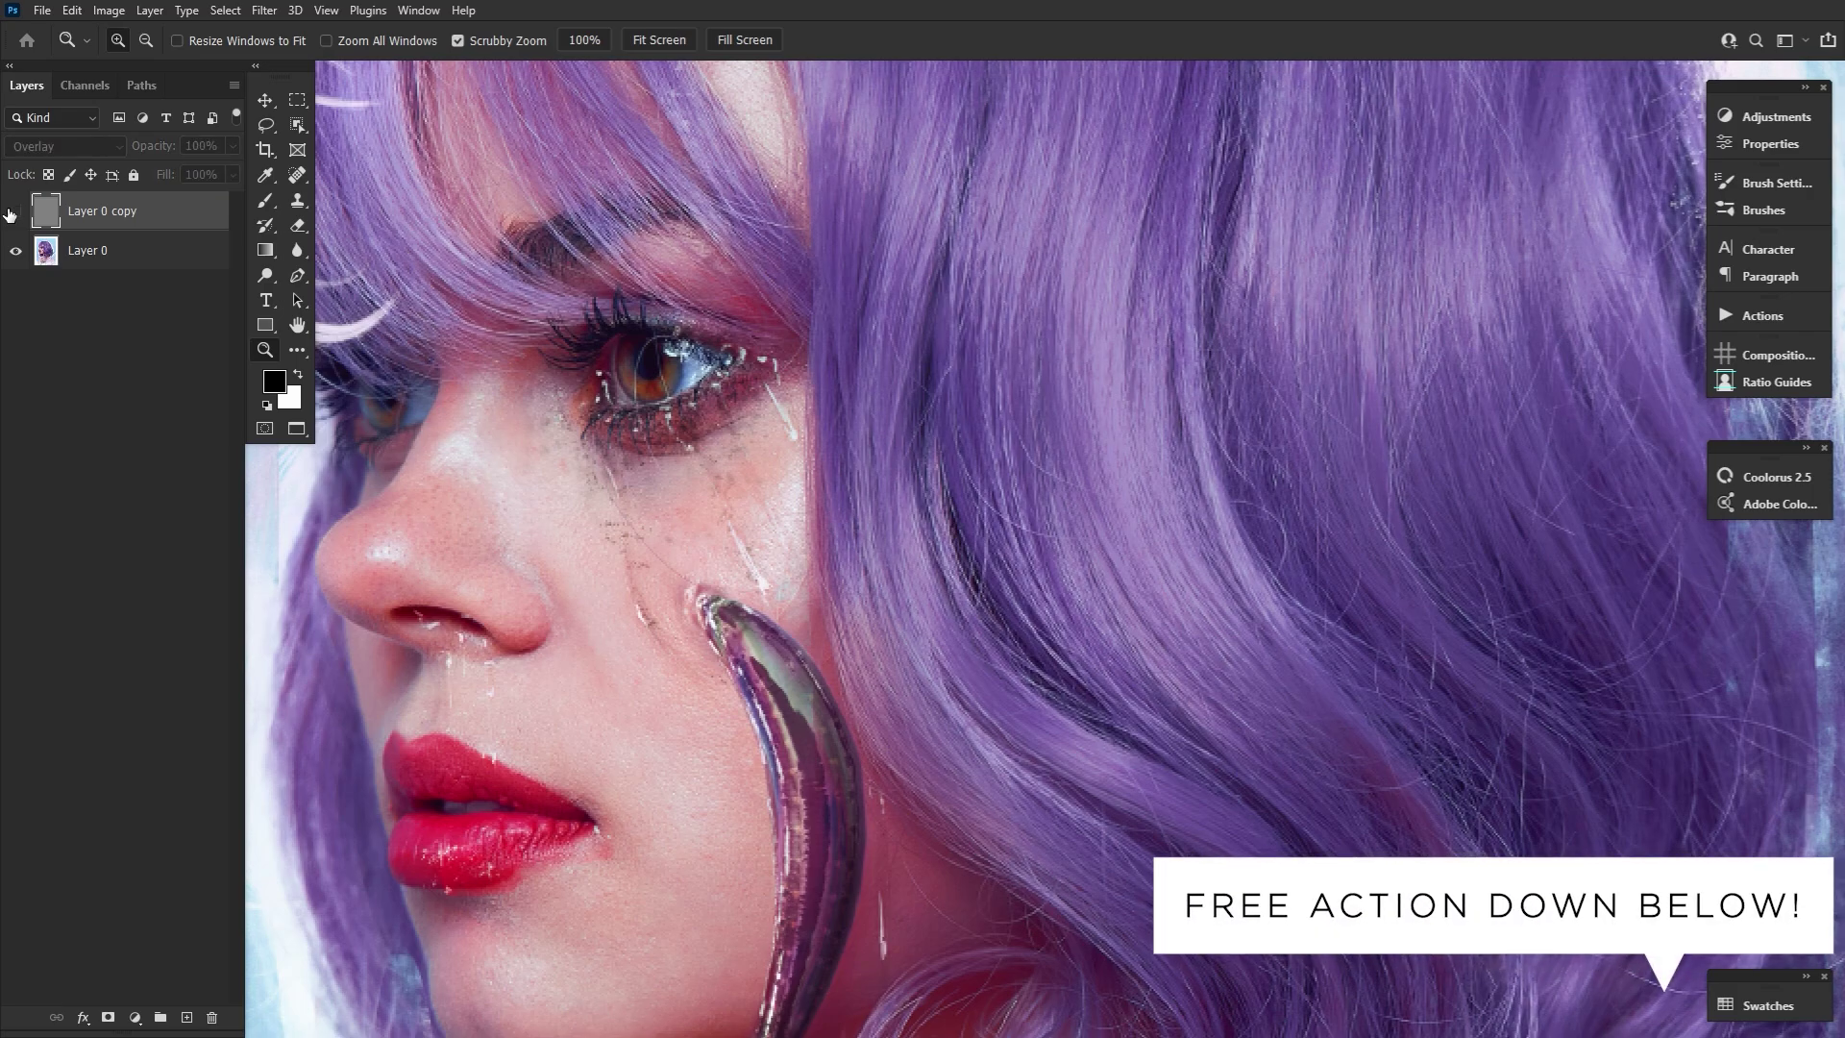
pyautogui.click(13, 211)
pyautogui.click(13, 211)
pyautogui.click(13, 211)
# - Zoom out to the whole portrait and show the Ready for Web set with its Shrink & Sharpen action
pyautogui.doubleClick(265, 350)
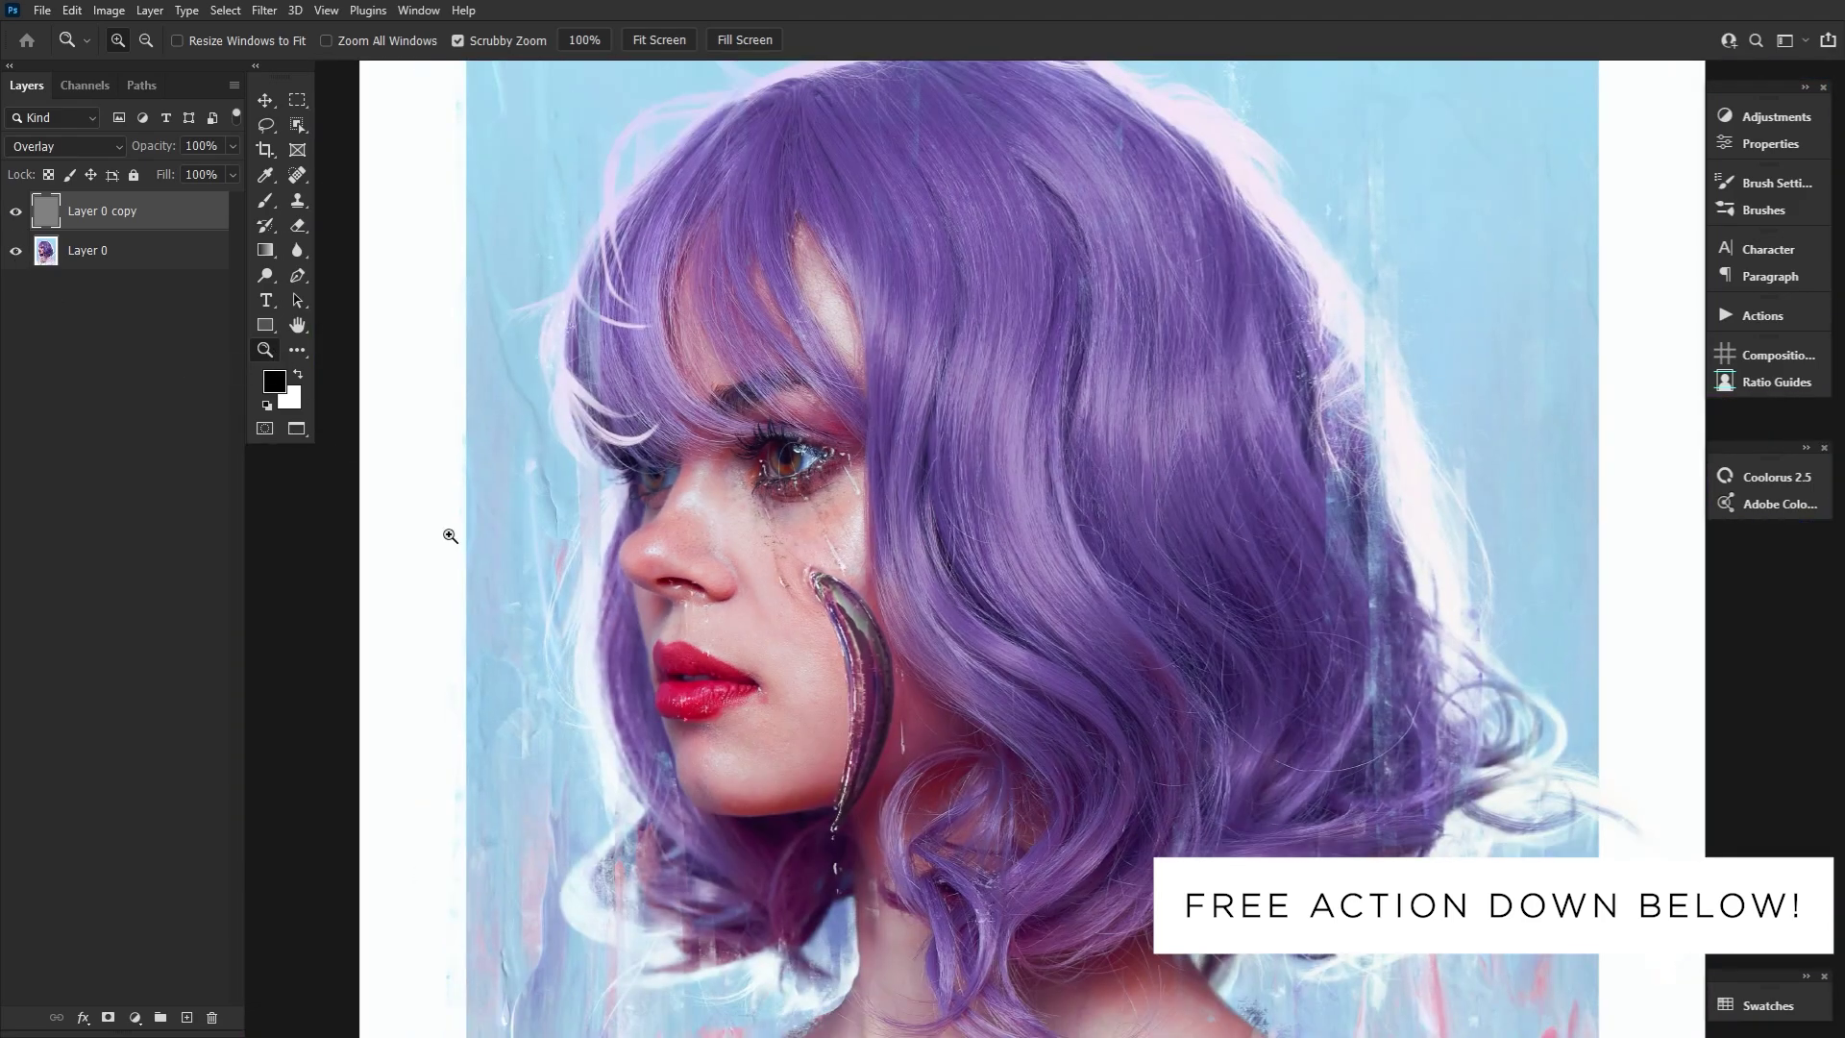
pyautogui.keyDown('alt'); pyautogui.click(789, 692); pyautogui.keyUp('alt')
pyautogui.keyDown('alt'); pyautogui.click(789, 691); pyautogui.keyUp('alt')
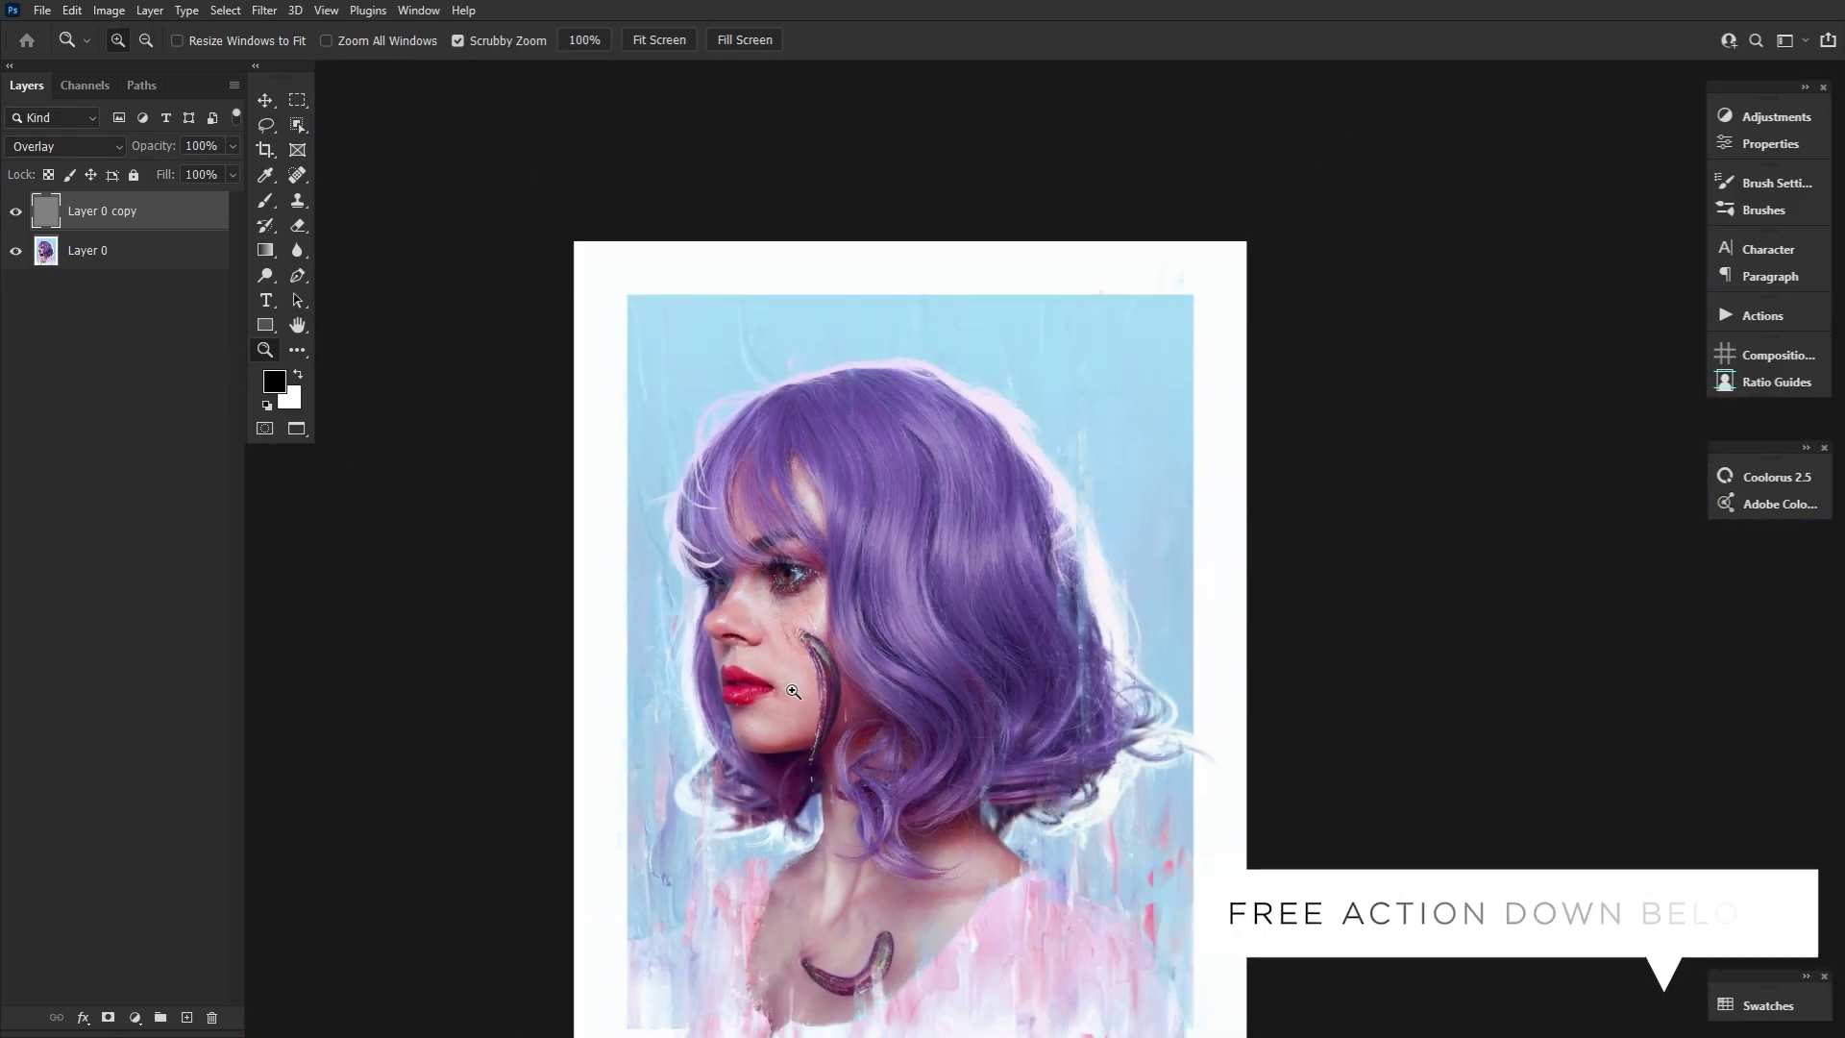
pyautogui.scroll(-3, 511, 694)
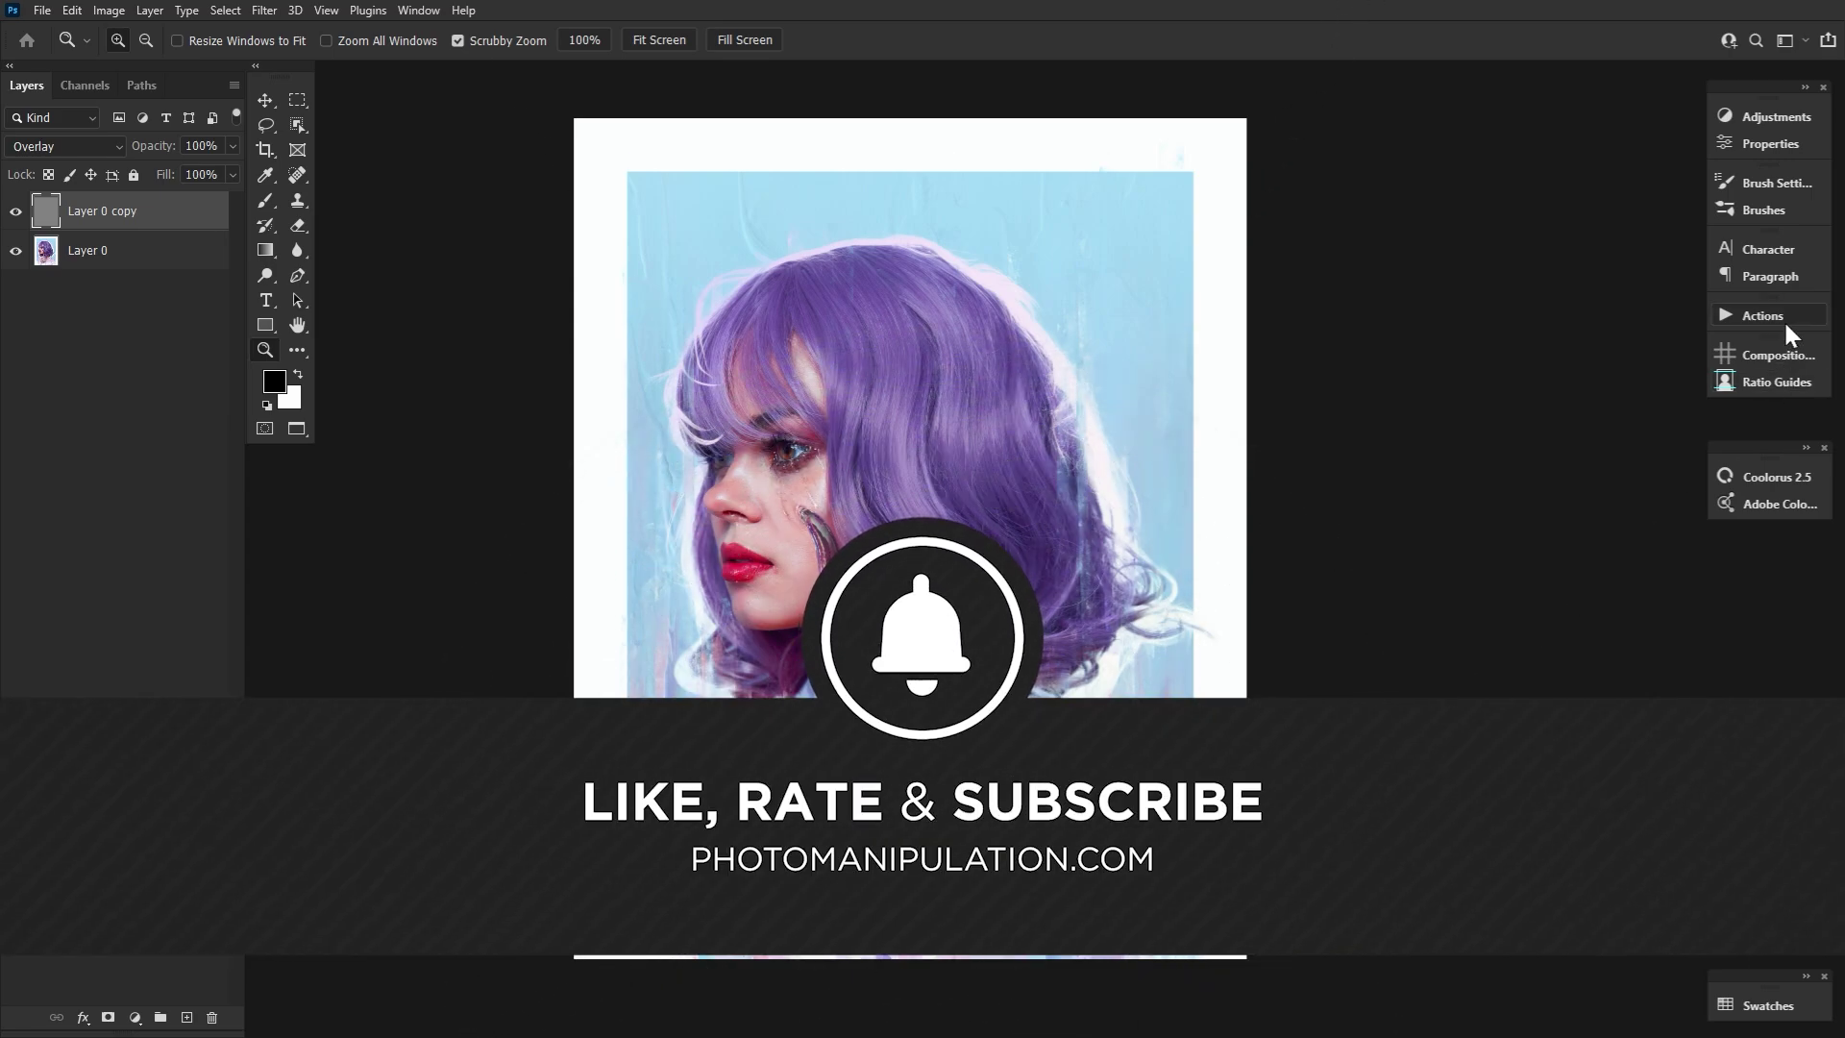
pyautogui.click(1773, 320)
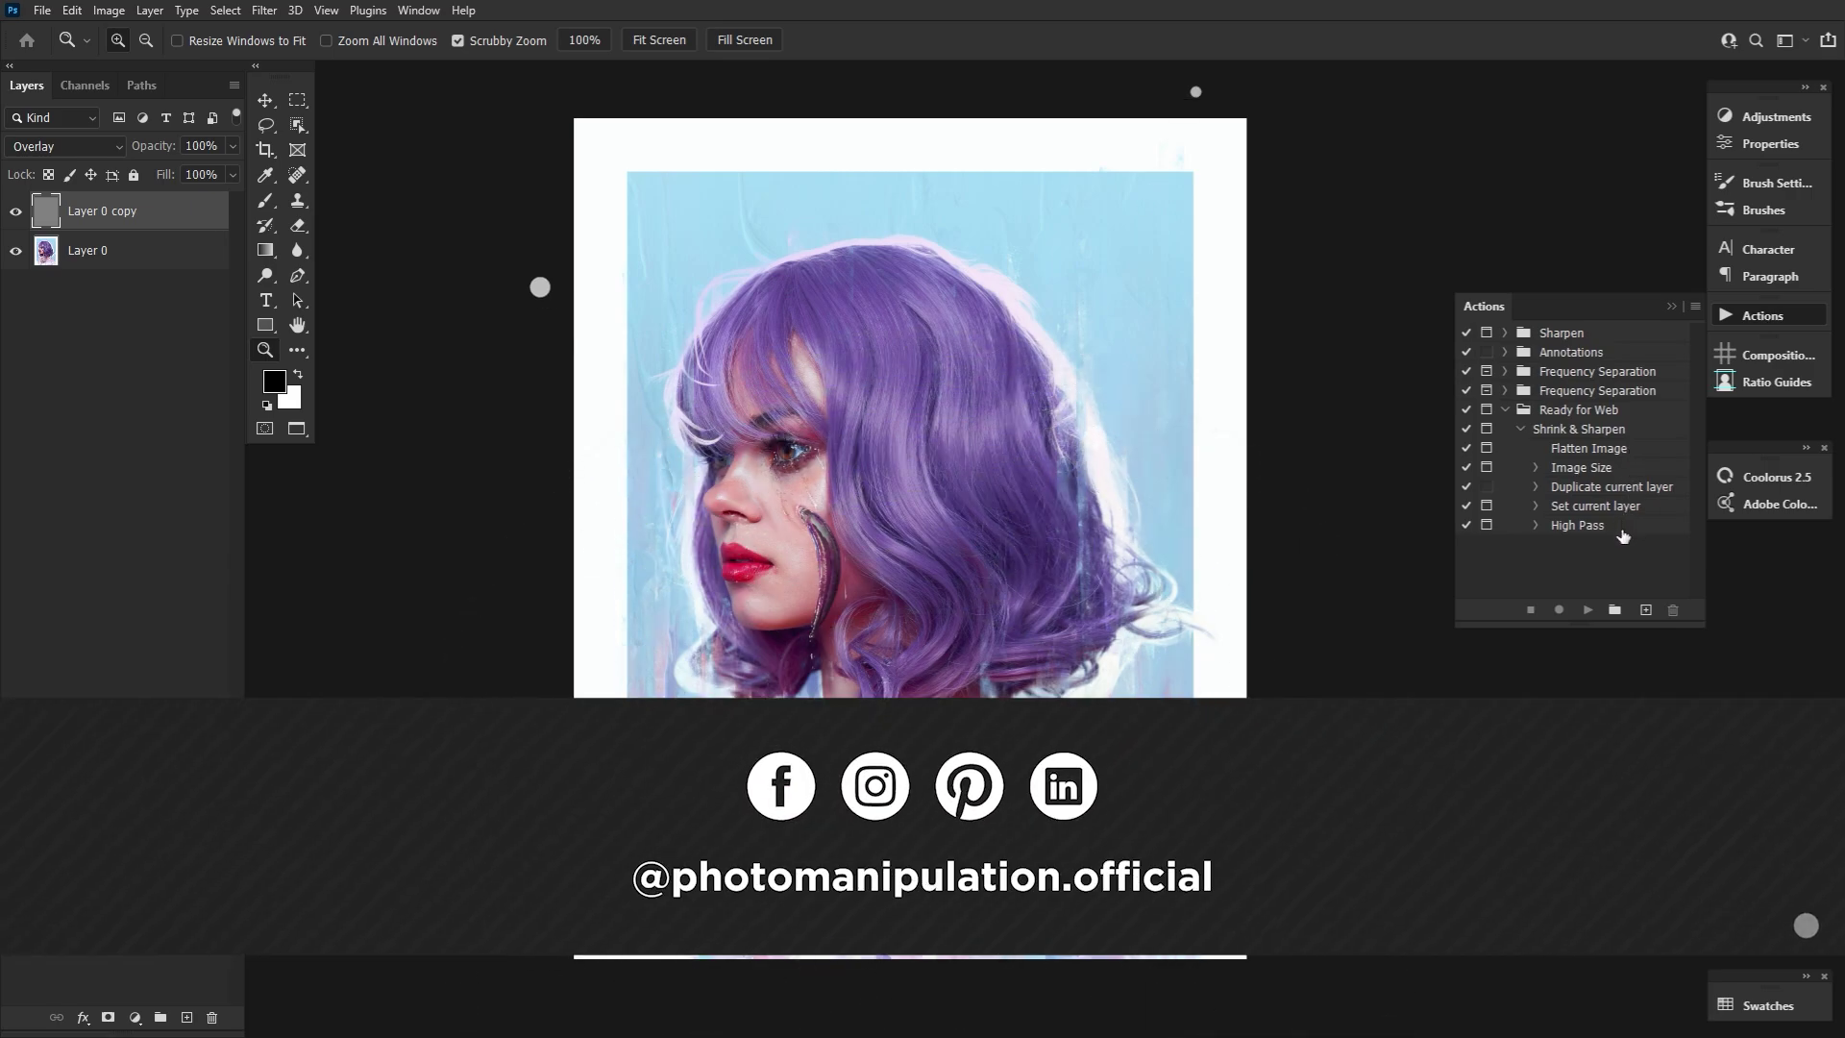
pyautogui.click(1638, 413)
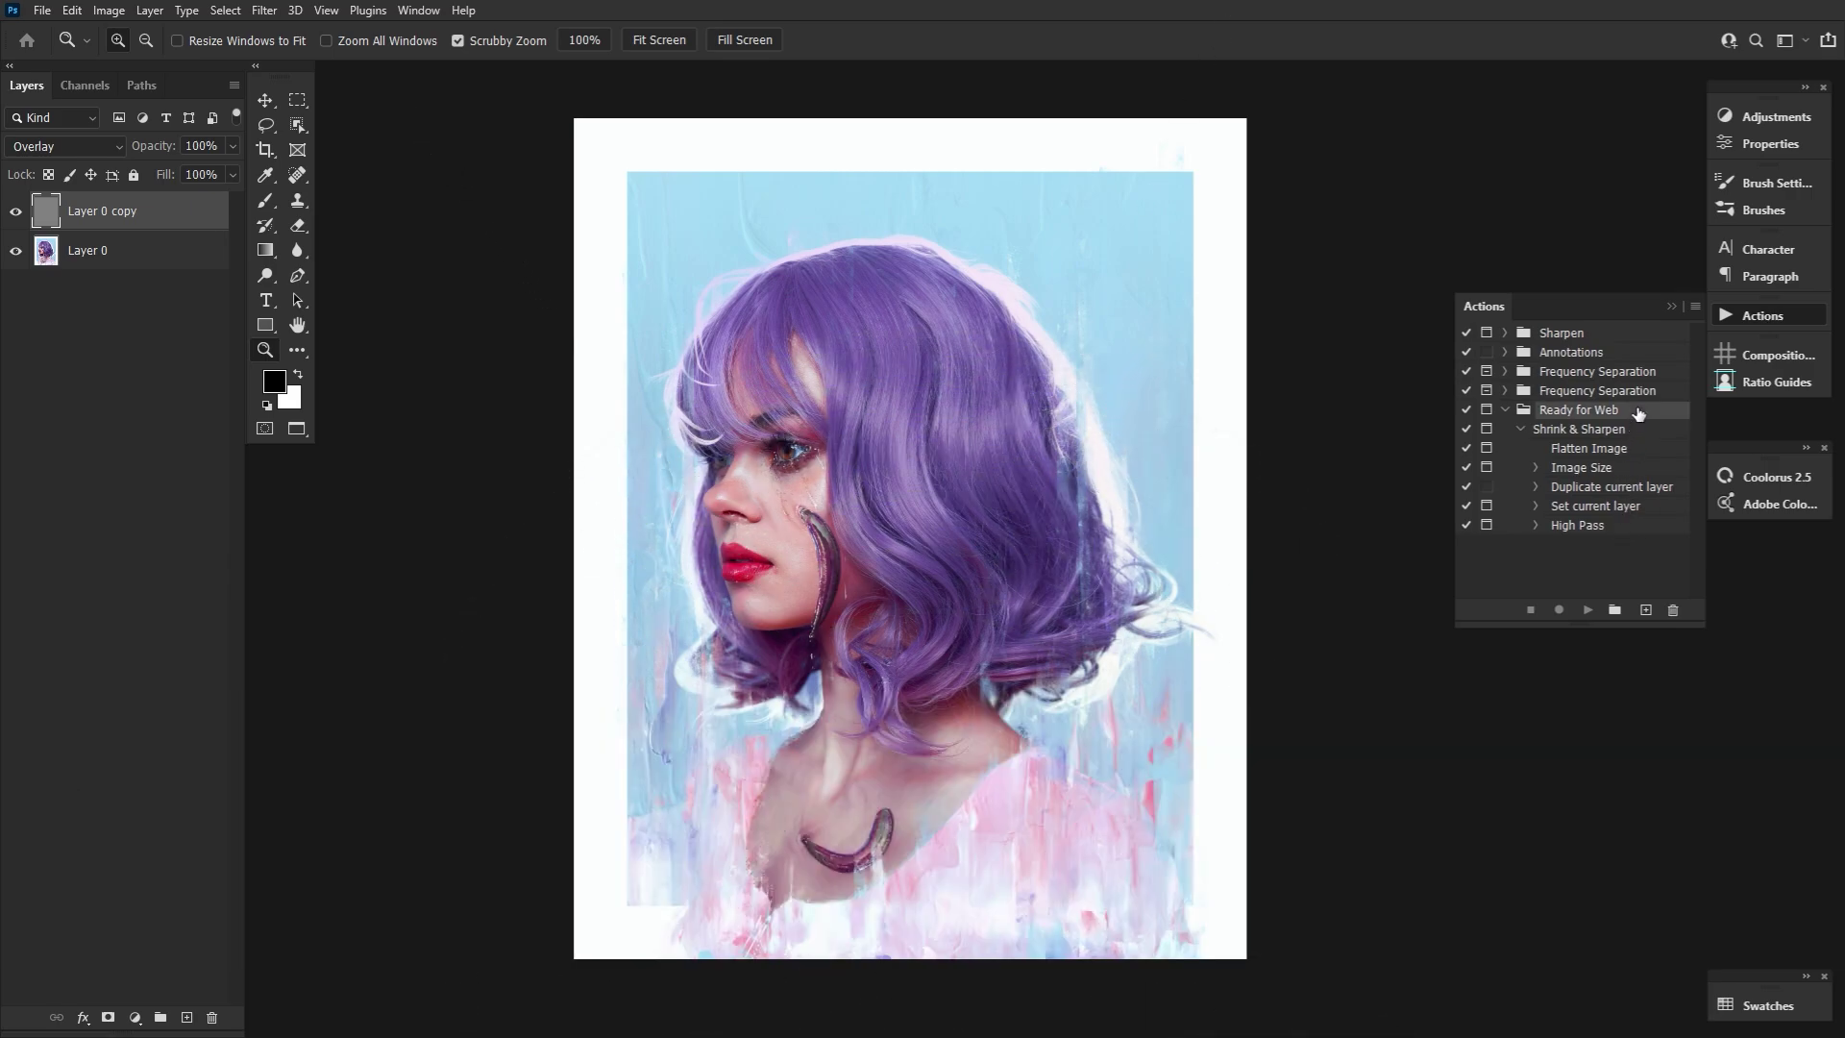